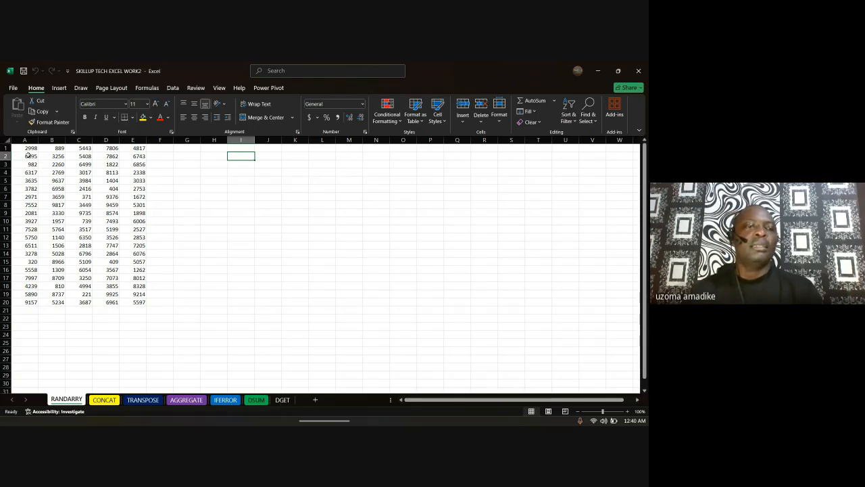
Step: Select the whole A1:E20 block of random numbers on the RANDARRY sheet
{"action": "left_click", "coordinate": [23, 148]}
{"action": "key", "text": "ctrl+a"}
Step: Clear the random numbers from A1:E20 and select cell A2
{"action": "left_click_drag", "start_coordinate": [32, 148], "coordinate": [140, 306]}
{"action": "key", "text": "Delete"}
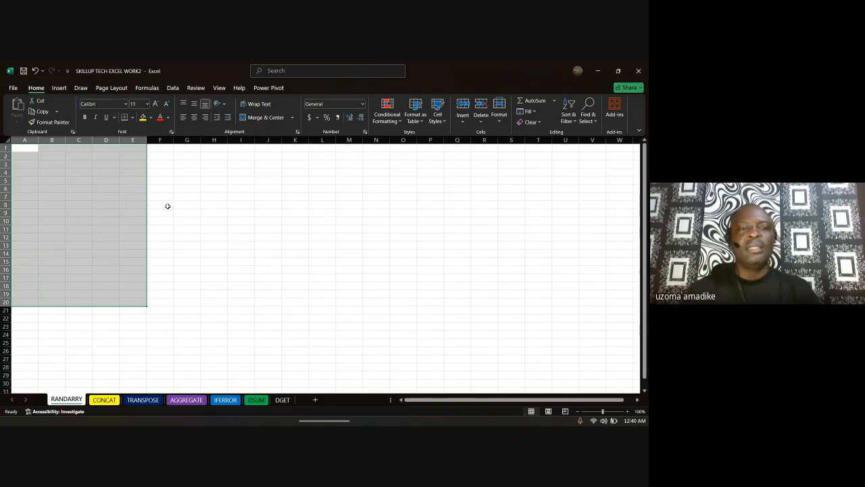
{"action": "left_click", "coordinate": [187, 214]}
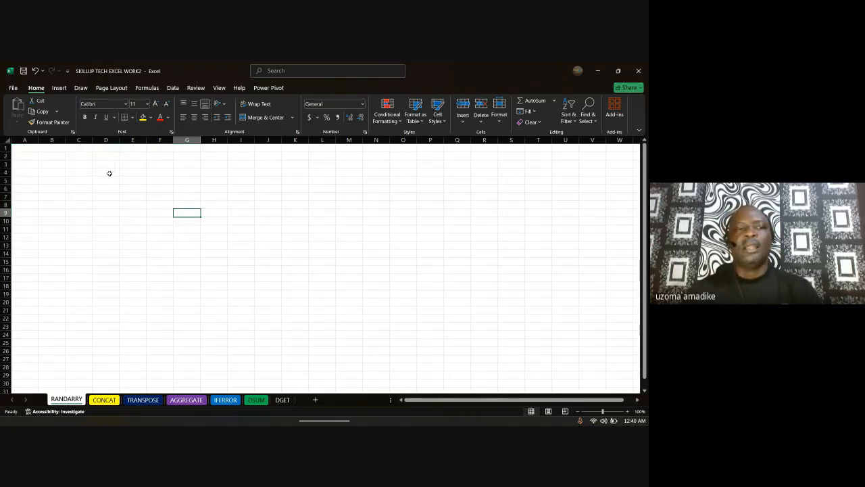
{"action": "left_click", "coordinate": [19, 164]}
{"action": "left_click", "coordinate": [22, 156]}
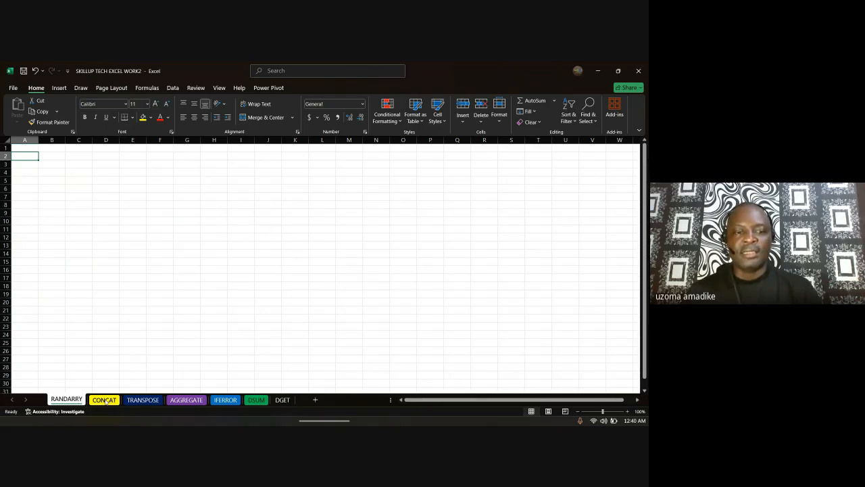
Step: Browse the TRANSPOSE, AGGREGATE, IFERROR and DSUM sheets, then return to RANDARRY
{"action": "left_click", "coordinate": [153, 399]}
{"action": "left_click", "coordinate": [186, 399]}
{"action": "left_click", "coordinate": [225, 399]}
{"action": "left_click", "coordinate": [256, 399]}
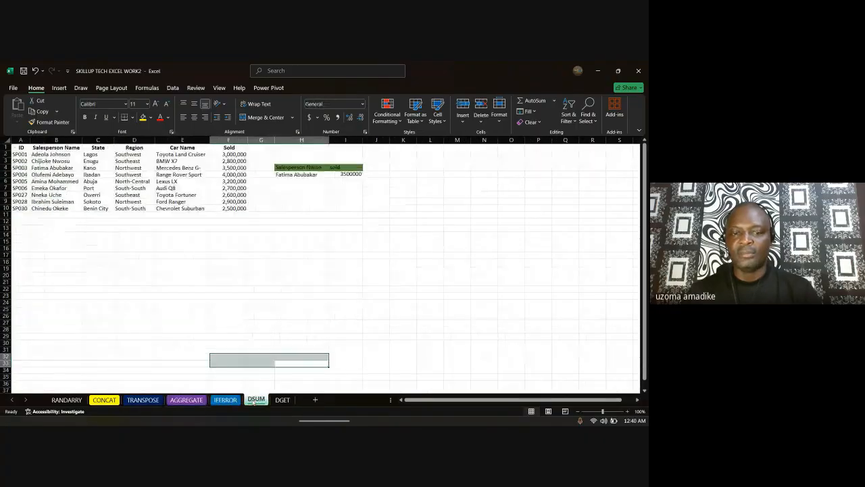
{"action": "left_click", "coordinate": [72, 400]}
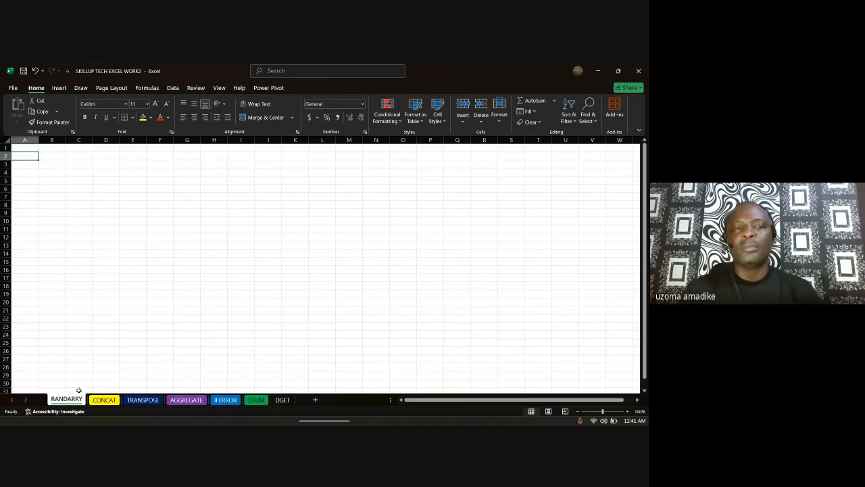
{"action": "type", "text": "="}
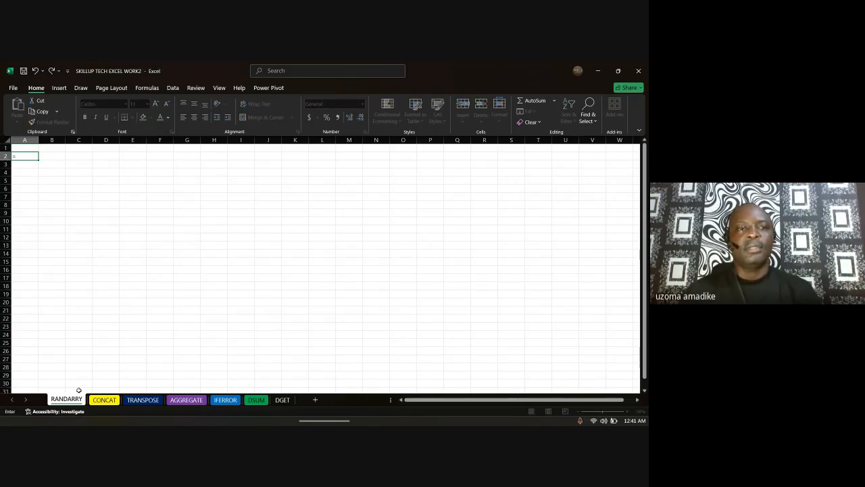
Step: Enter =RANDARRAY(10,3,5,20,TRUE) in A3, spilling whole numbers 5–20 across A3:C12
{"action": "key", "text": "Escape"}
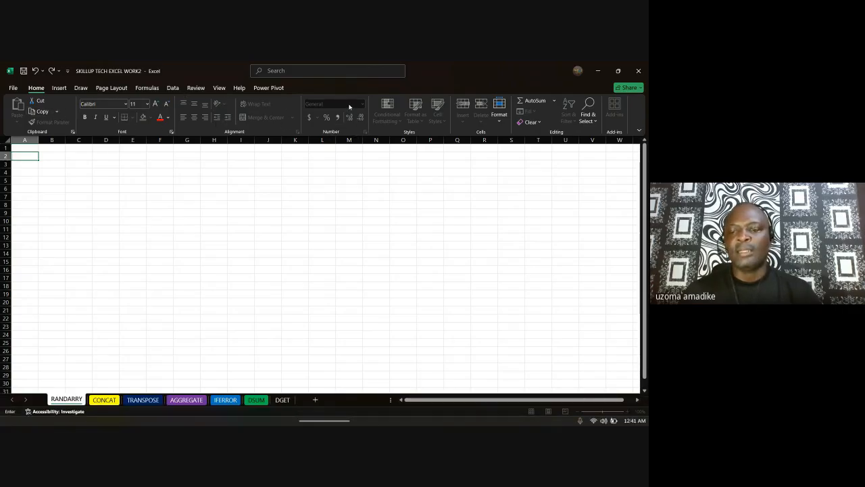
{"action": "left_click", "coordinate": [36, 169]}
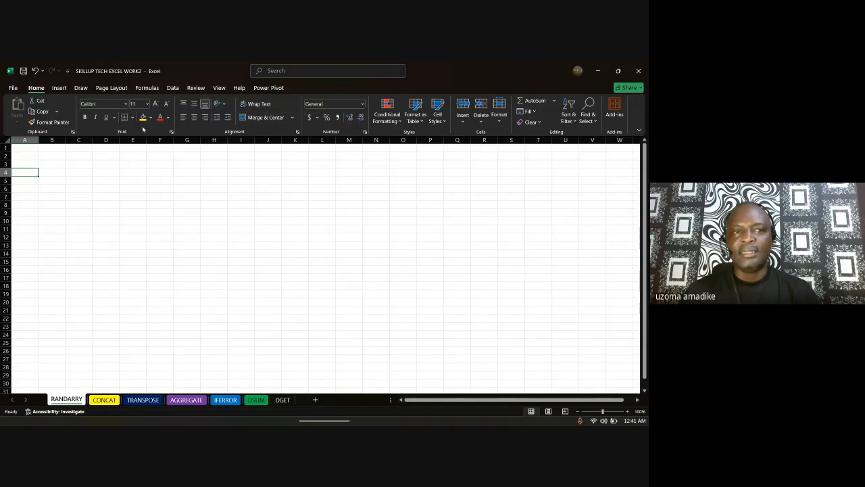
{"action": "left_click", "coordinate": [27, 165]}
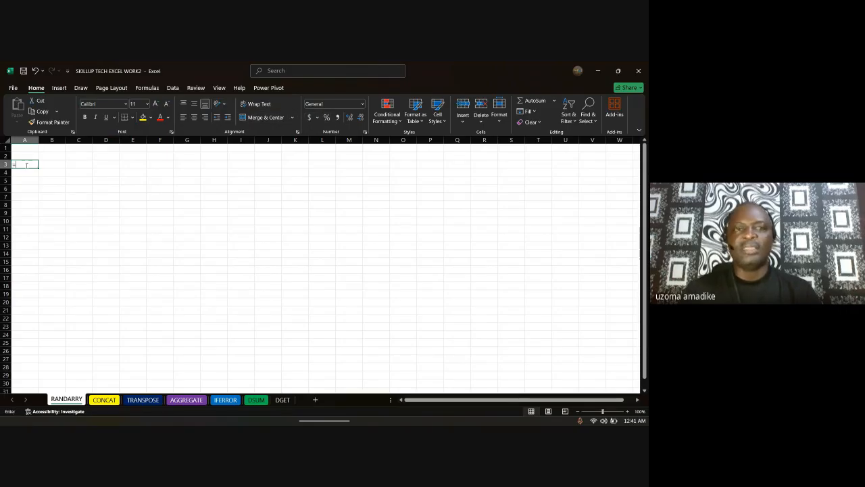
{"action": "type", "text": "="}
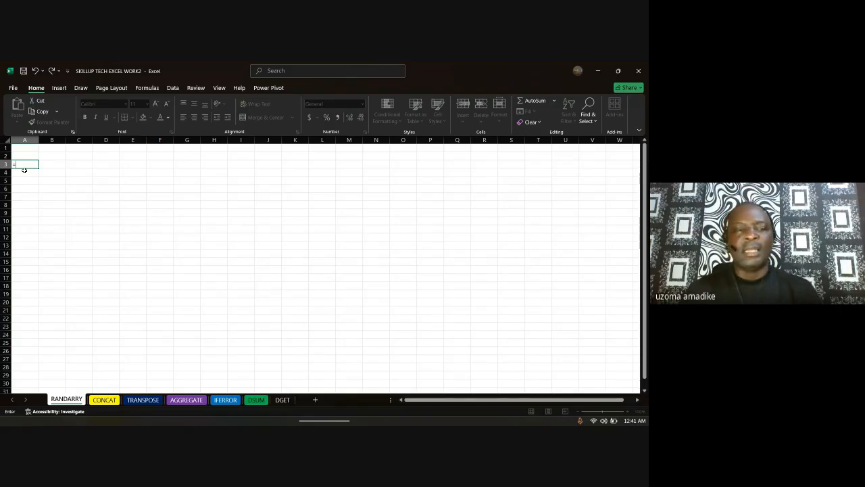
{"action": "type", "text": "RAND"}
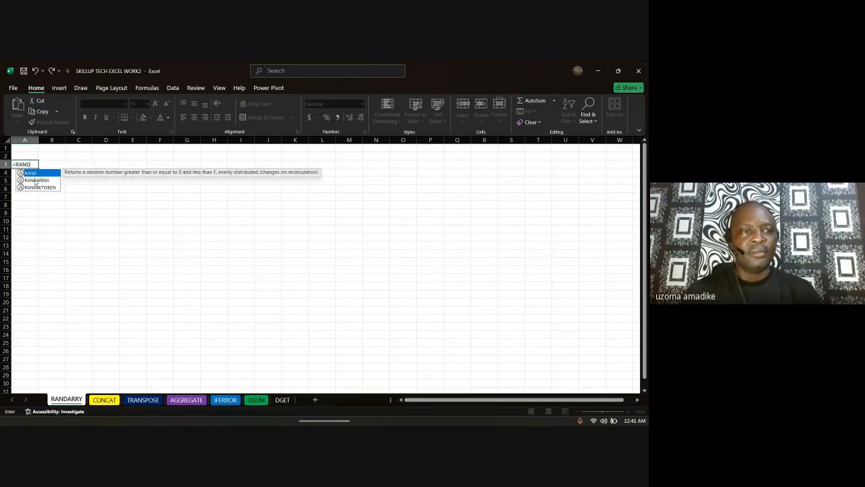
{"action": "double_click", "coordinate": [35, 180]}
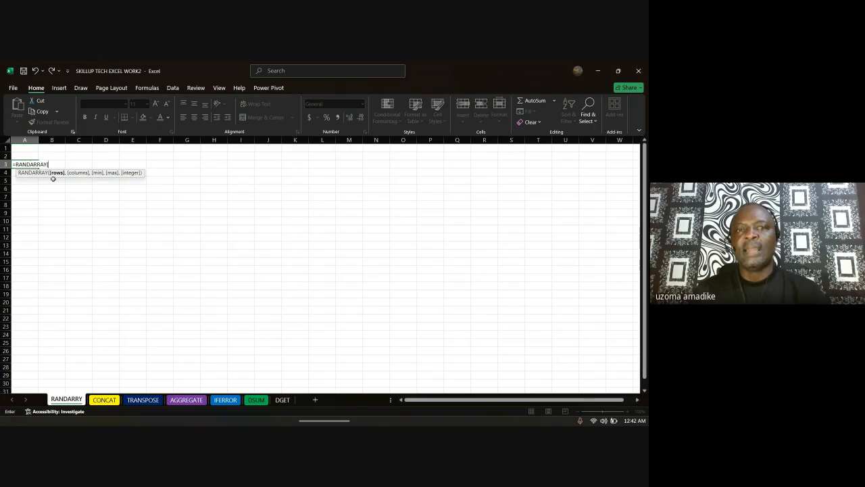
{"action": "type", "text": "10"}
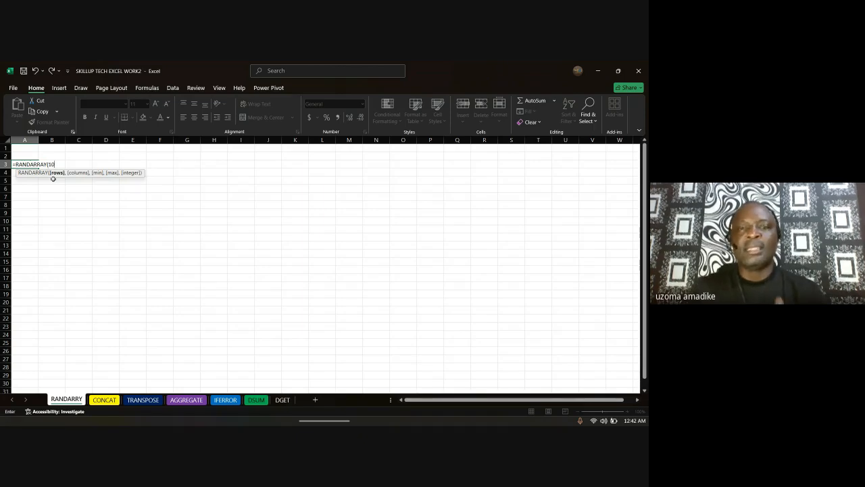
{"action": "type", "text": ","}
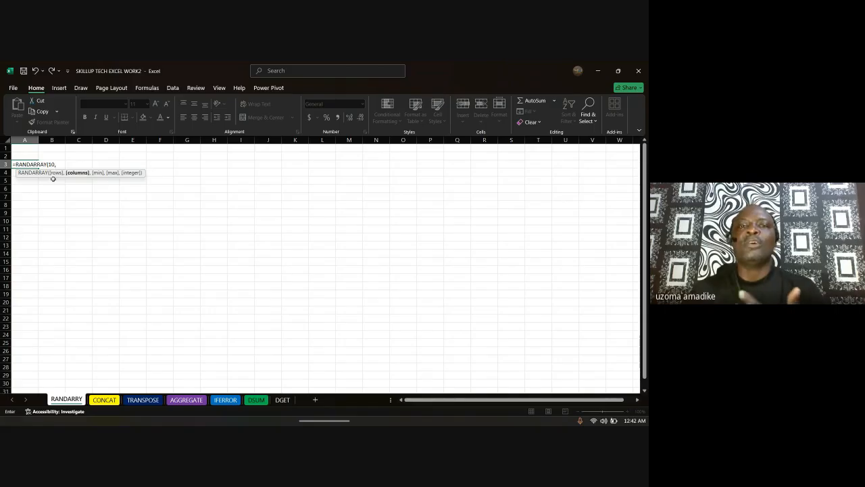
{"action": "type", "text": "3,"}
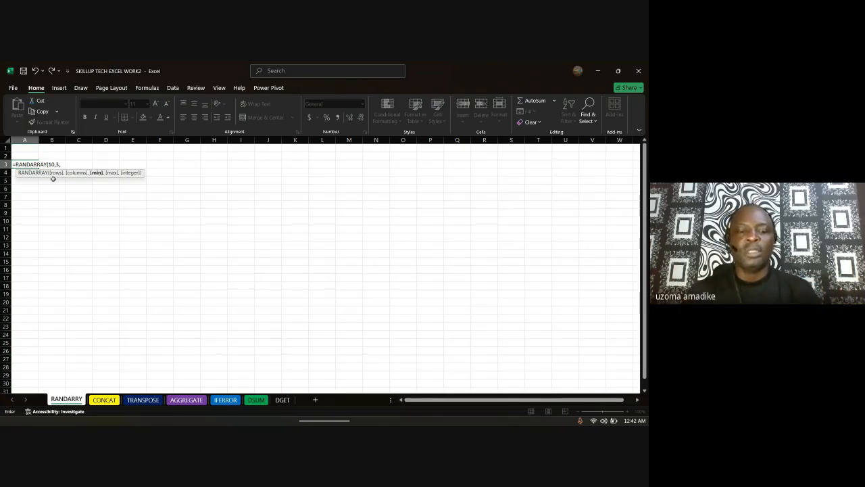
{"action": "type", "text": "5,"}
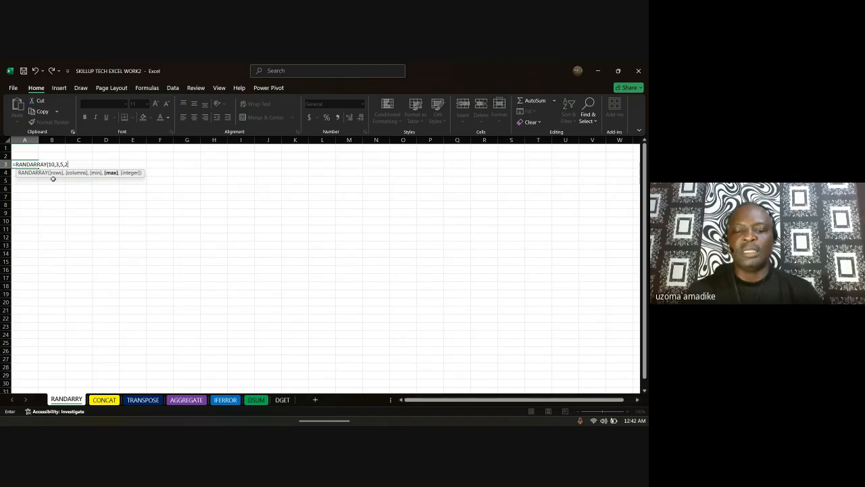
{"action": "type", "text": "20"}
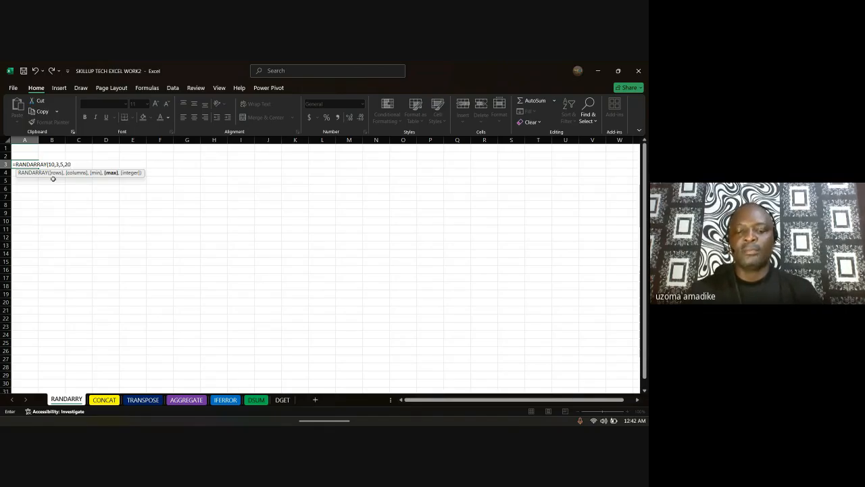
{"action": "type", "text": ","}
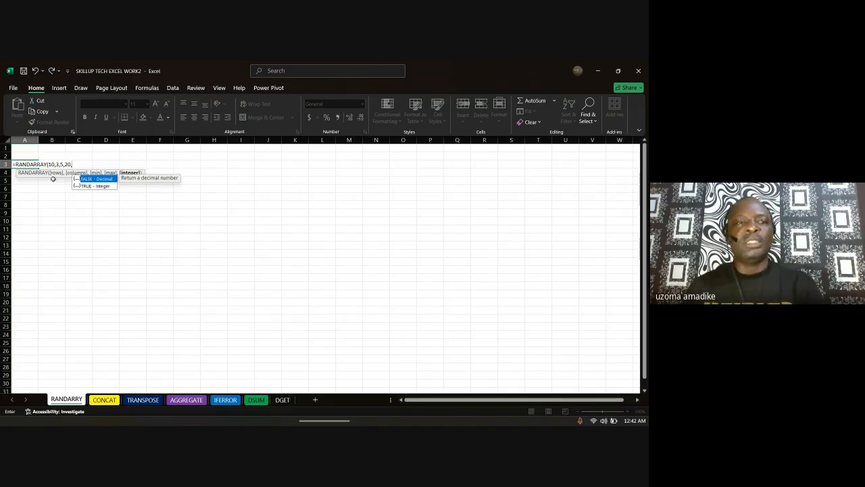
{"action": "double_click", "coordinate": [100, 186]}
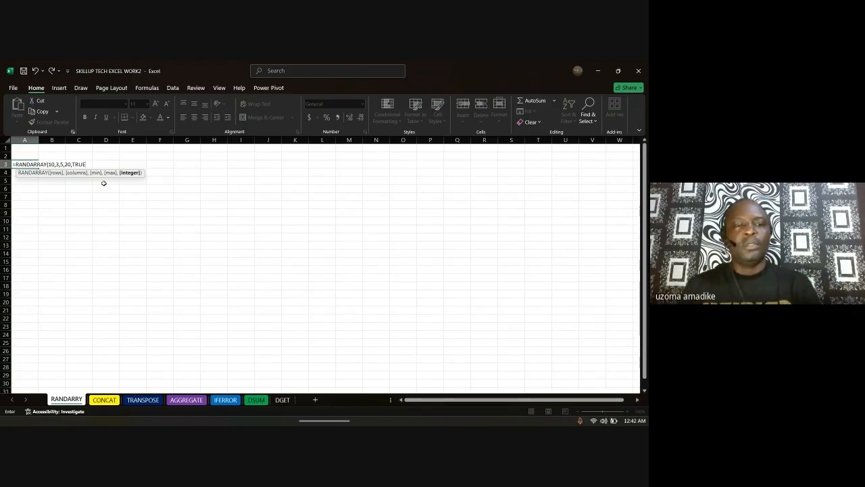
{"action": "type", "text": ")"}
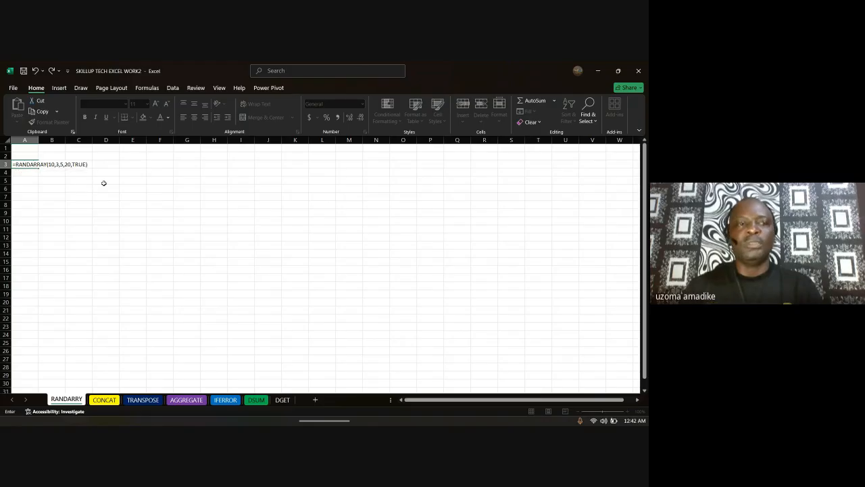
{"action": "key", "text": "Return"}
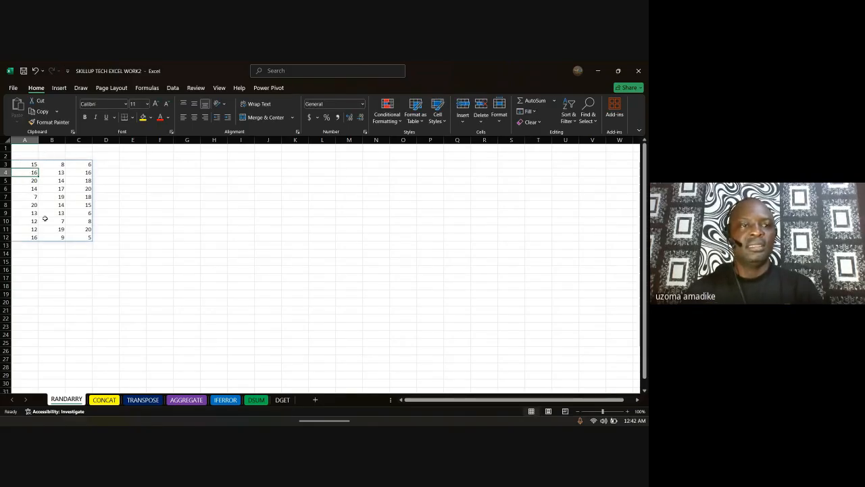
Step: Select columns A–C and rows 3–5 to compare their status-bar sums
{"action": "left_click", "coordinate": [28, 140]}
{"action": "left_click", "coordinate": [51, 140]}
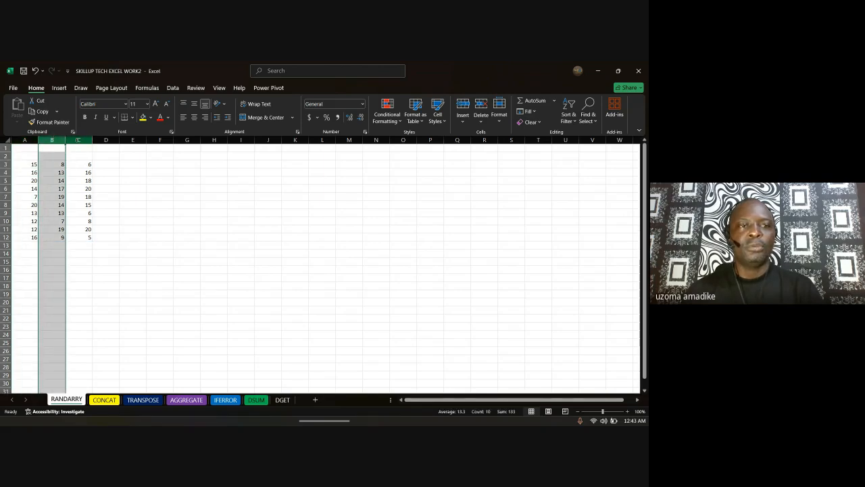
{"action": "left_click", "coordinate": [77, 141]}
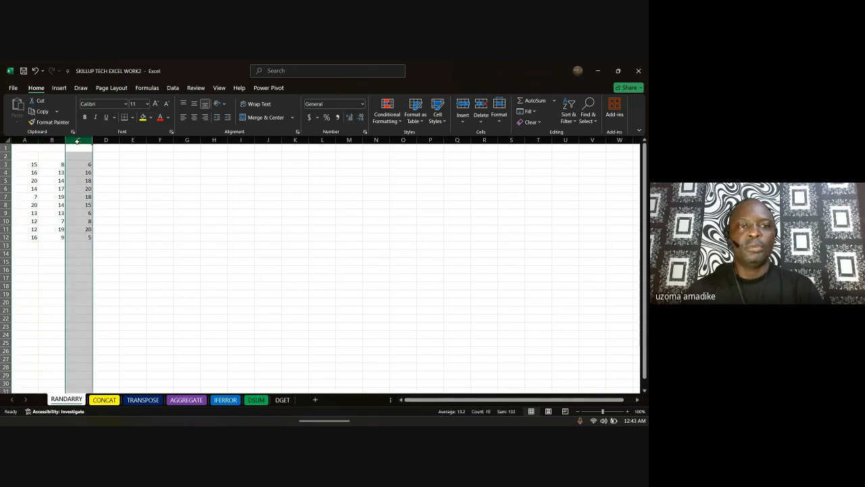
{"action": "left_click", "coordinate": [6, 164]}
{"action": "left_click", "coordinate": [5, 172]}
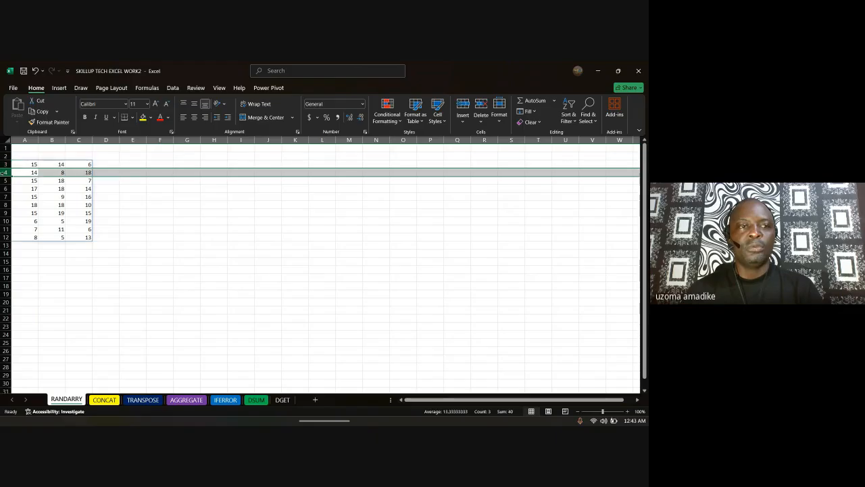
{"action": "left_click", "coordinate": [4, 181]}
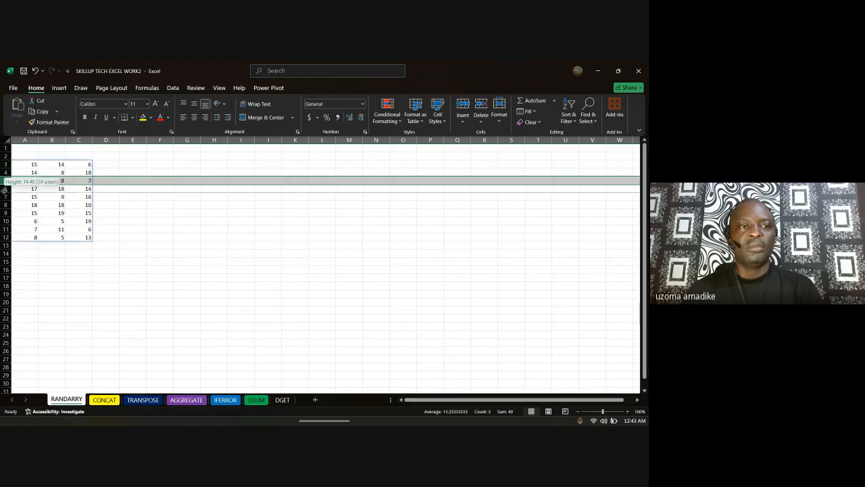
Step: Check the sums of rows 3–12, then open A3's RANDARRAY formula for editing
{"action": "left_click", "coordinate": [5, 164]}
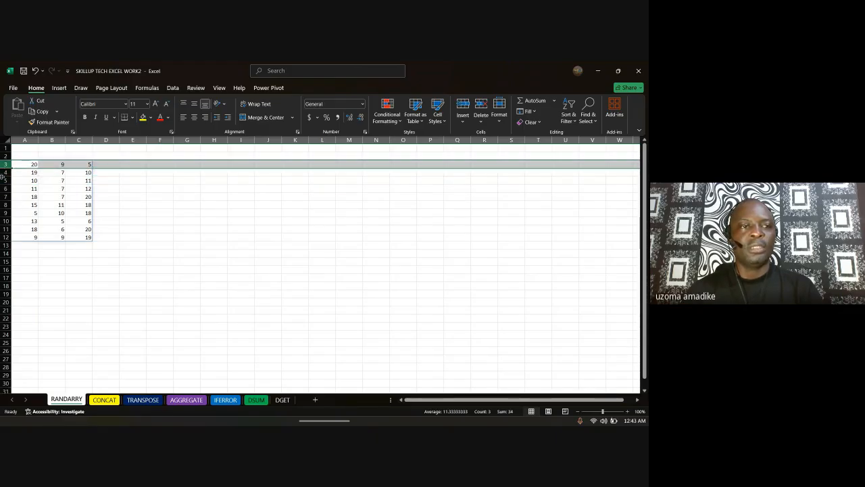
{"action": "left_click", "coordinate": [5, 173]}
{"action": "left_click", "coordinate": [5, 180]}
{"action": "left_click", "coordinate": [5, 189]}
{"action": "left_click", "coordinate": [6, 197]}
{"action": "left_click", "coordinate": [5, 205]}
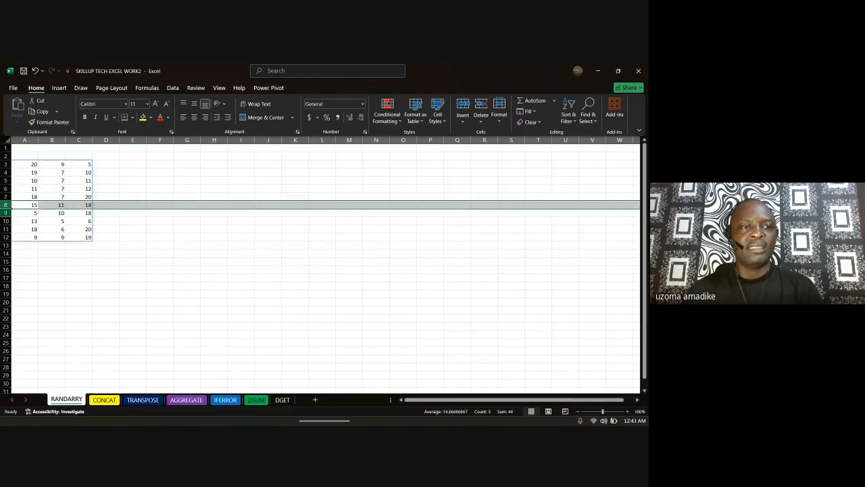
{"action": "left_click", "coordinate": [6, 221]}
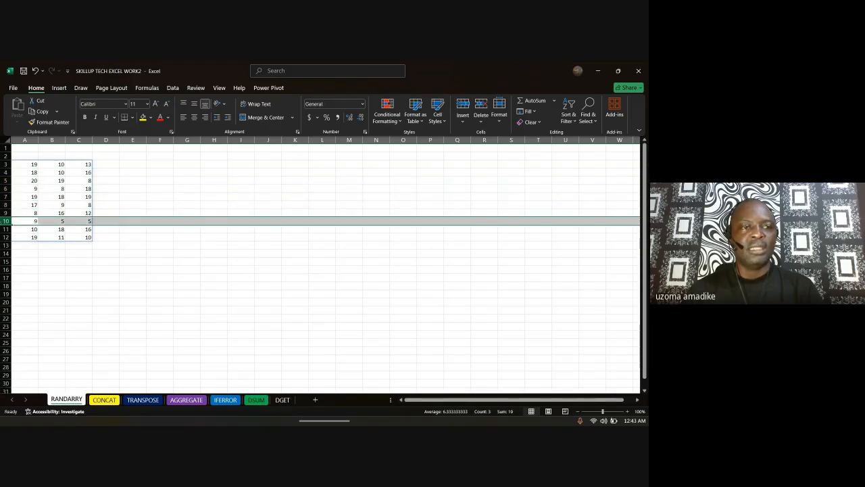
{"action": "left_click", "coordinate": [5, 229]}
{"action": "left_click", "coordinate": [5, 237]}
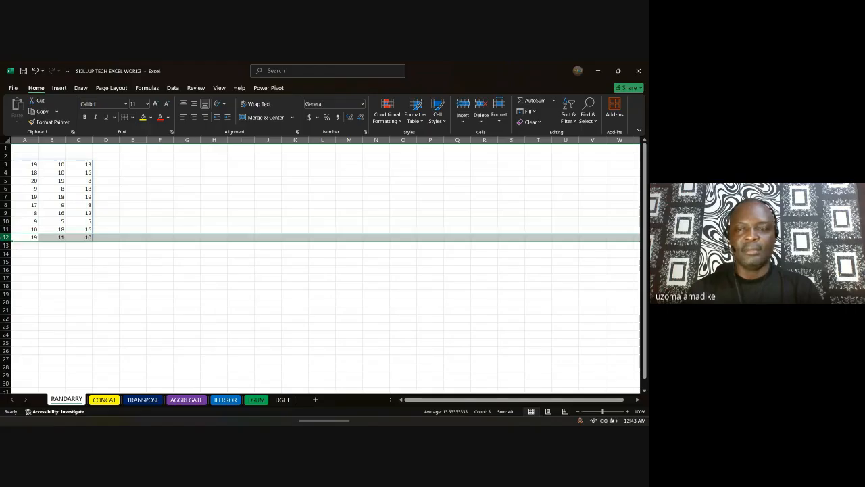
{"action": "double_click", "coordinate": [31, 165]}
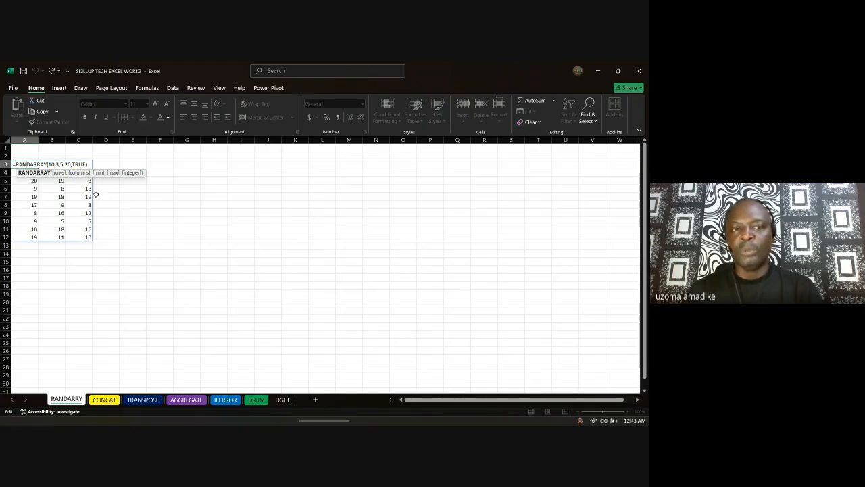
Step: Enter =RANDARRAY(10,3,5,20,FALSE) in F3 for decimal values, then go to the CONCAT sheet
{"action": "key", "text": "Return"}
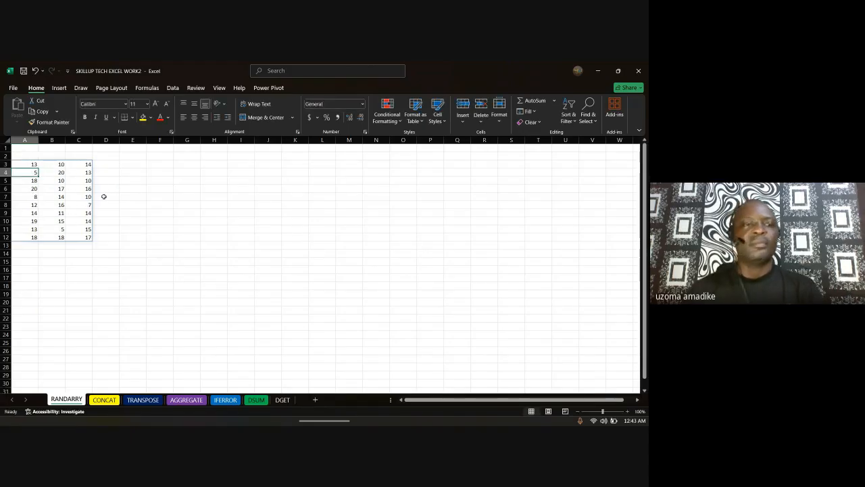
{"action": "left_click", "coordinate": [168, 166]}
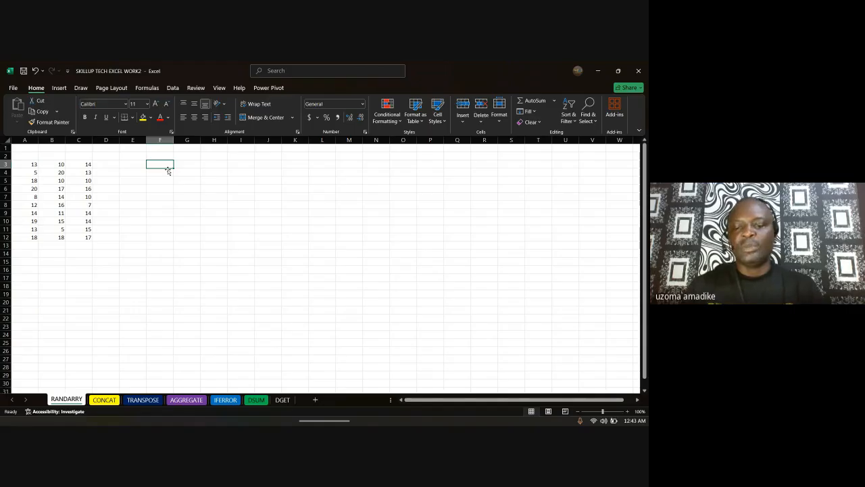
{"action": "type", "text": "="}
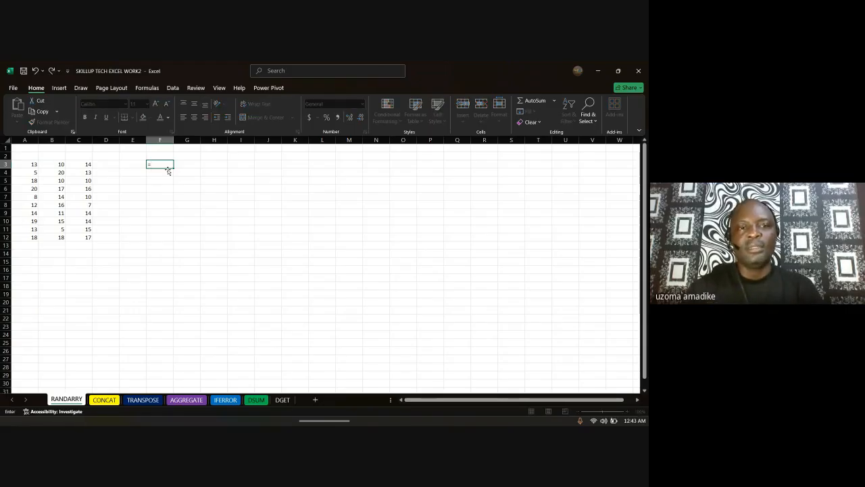
{"action": "type", "text": "rna"}
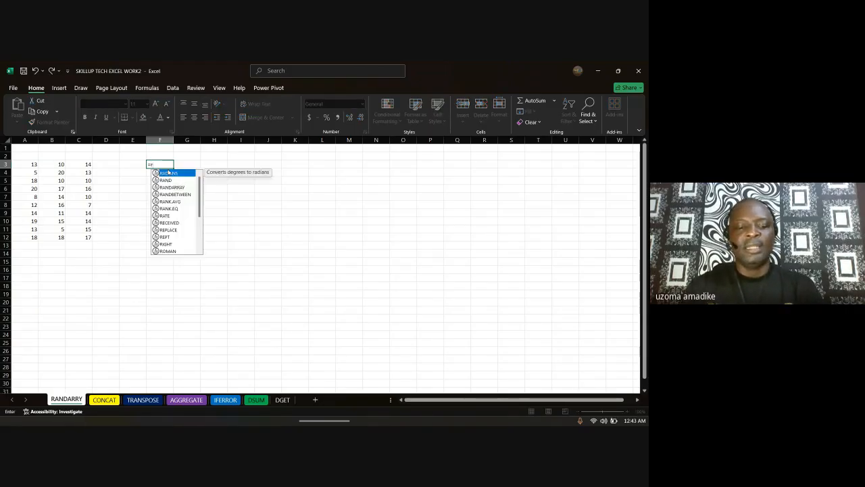
{"action": "key", "text": "BackSpace"}
{"action": "key", "text": "BackSpace"}
{"action": "type", "text": "and"}
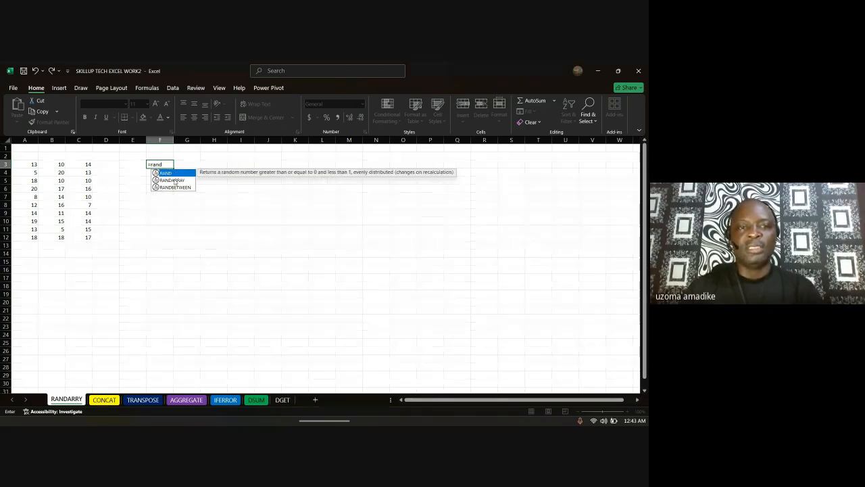
{"action": "double_click", "coordinate": [175, 181]}
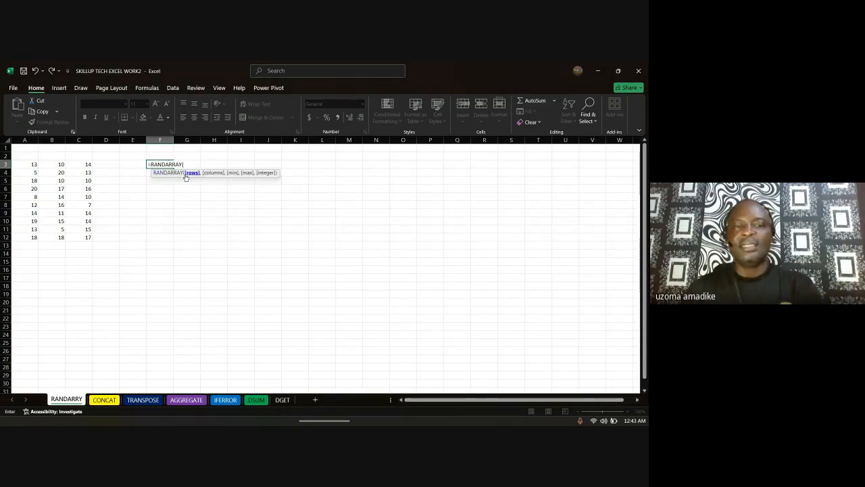
{"action": "type", "text": "10,3,5,"}
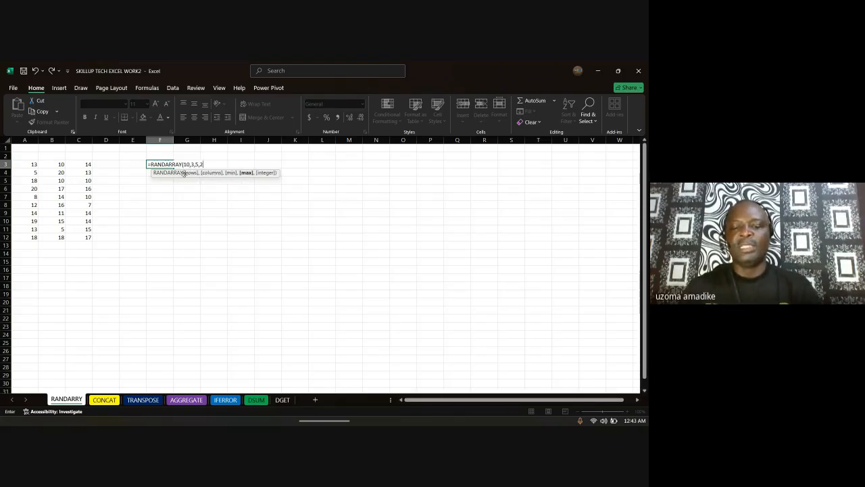
{"action": "type", "text": "20,"}
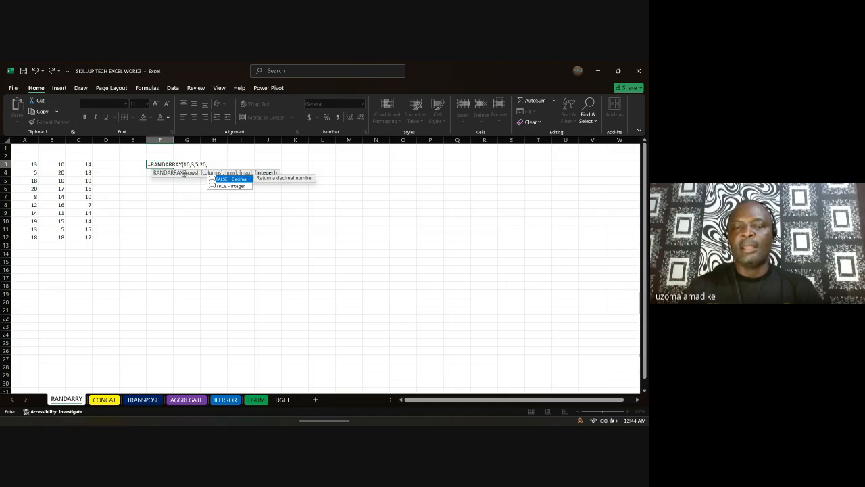
{"action": "double_click", "coordinate": [228, 179]}
{"action": "type", "text": ")"}
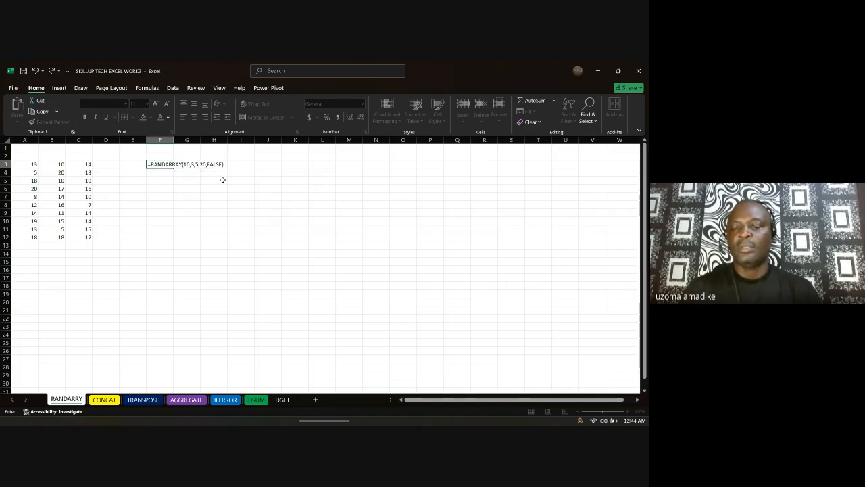
{"action": "key", "text": "Return"}
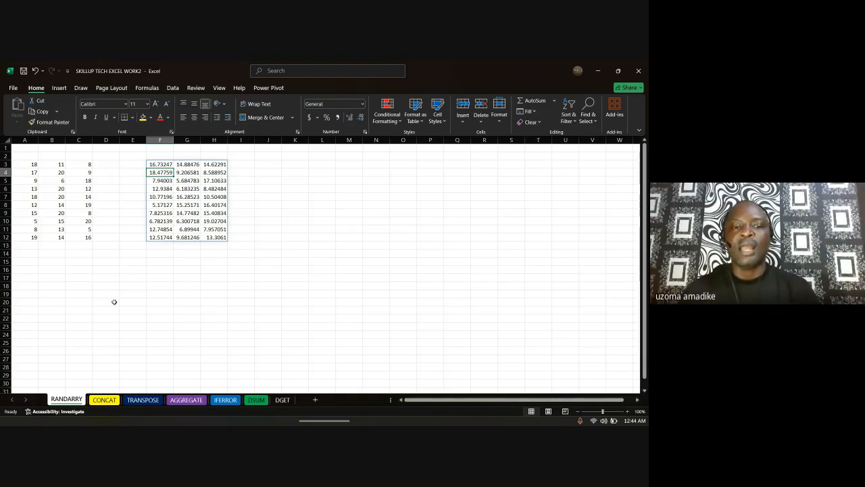
{"action": "left_click", "coordinate": [104, 400]}
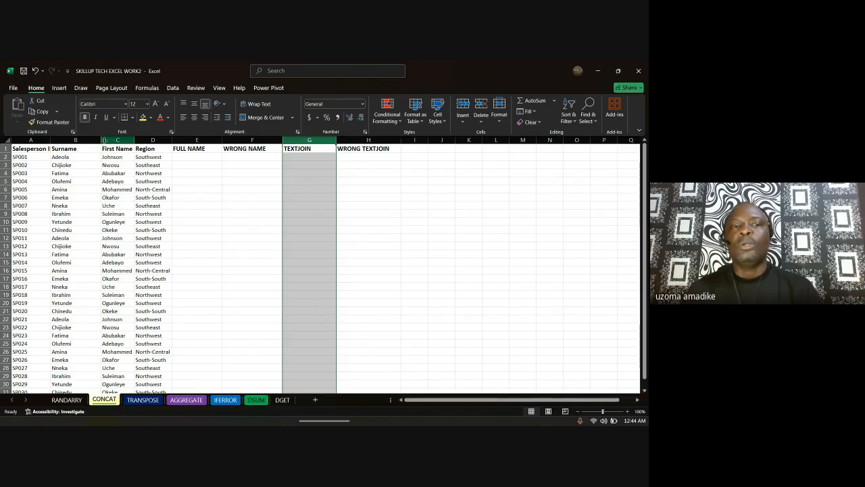
Step: Select the Surname, First Name and FULL NAME columns
{"action": "left_click", "coordinate": [73, 140]}
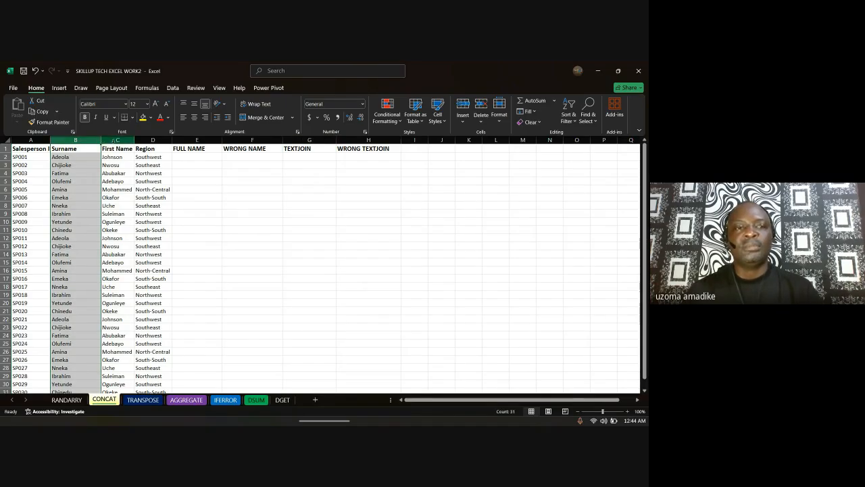
{"action": "left_click", "coordinate": [107, 140]}
{"action": "left_click", "coordinate": [72, 140]}
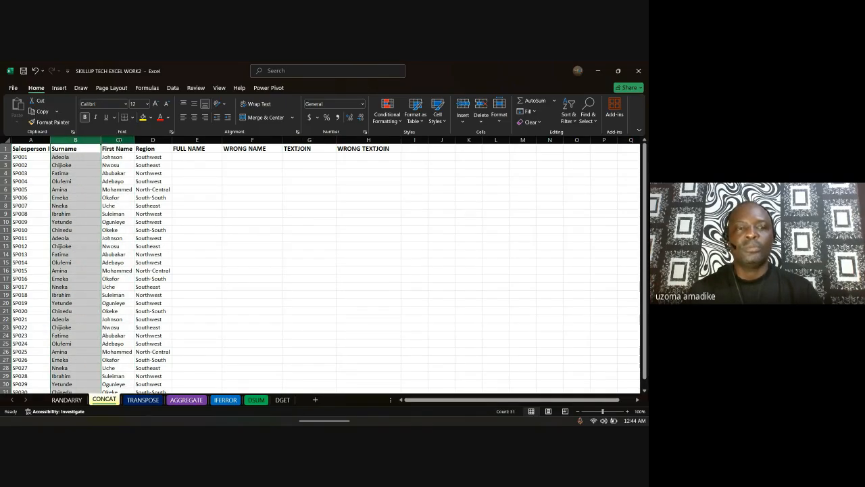
{"action": "left_click", "coordinate": [112, 141], "text": "ctrl"}
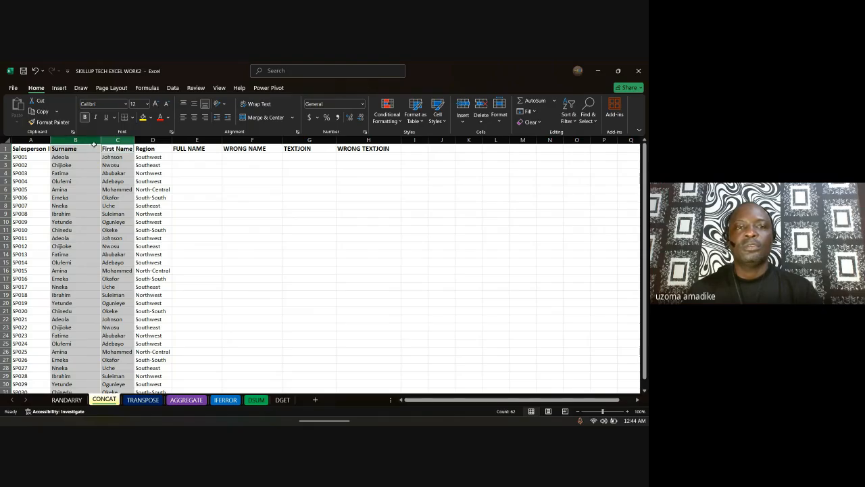
{"action": "left_click", "coordinate": [186, 152]}
{"action": "key", "text": "ctrl+space"}
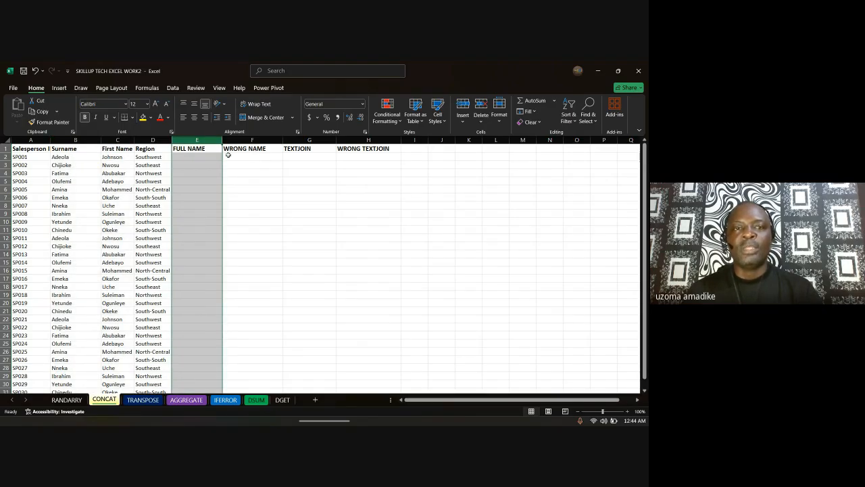
Step: Enter =CONCAT(B2," ",C2) in E2 to build the first space-separated full name
{"action": "left_click", "coordinate": [193, 158]}
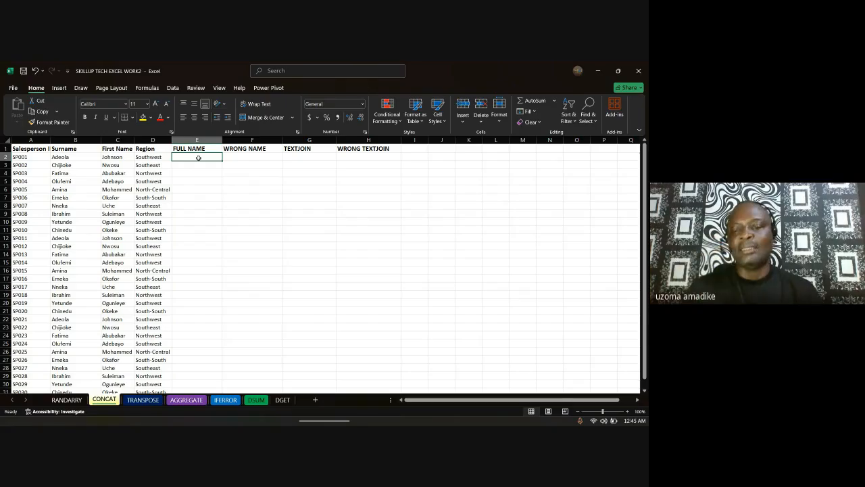
{"action": "type", "text": "="}
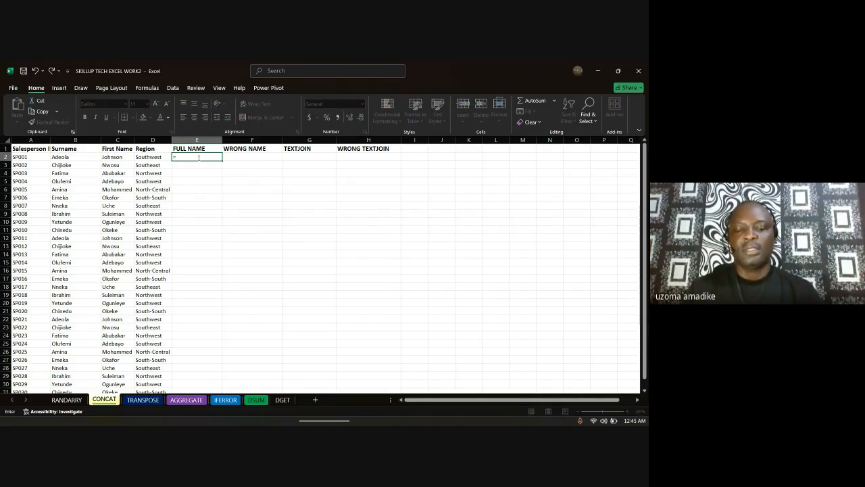
{"action": "type", "text": "con"}
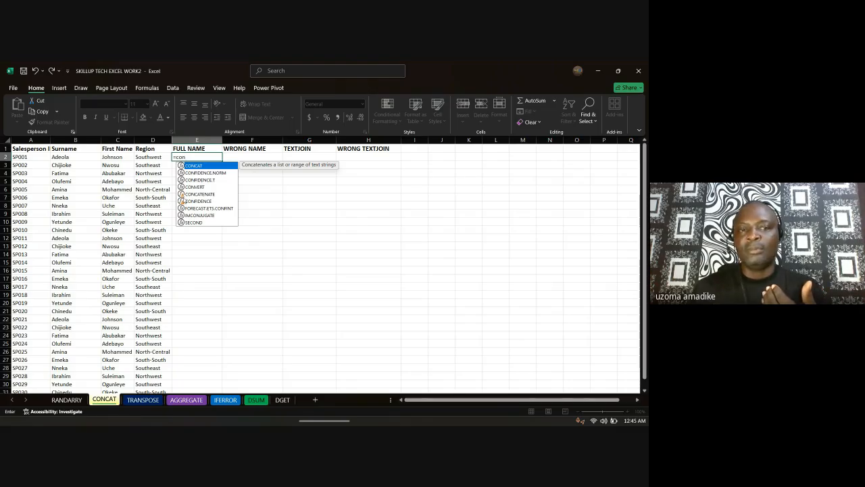
{"action": "double_click", "coordinate": [205, 165]}
{"action": "left_click", "coordinate": [74, 158]}
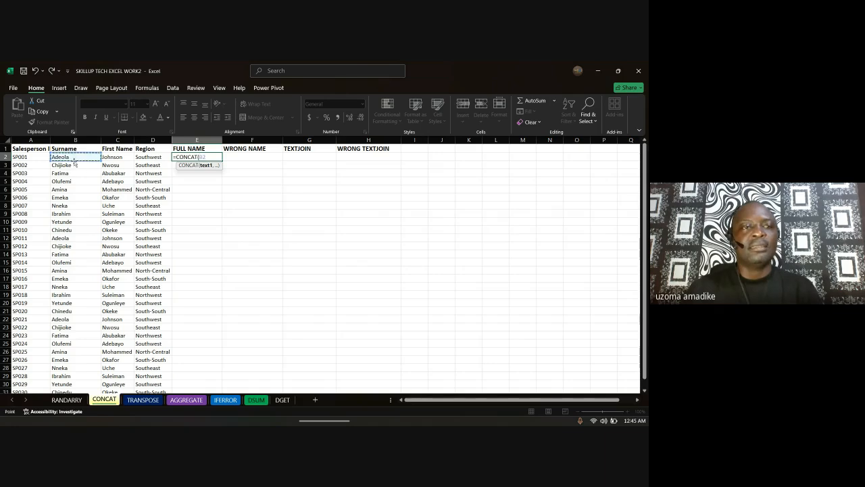
{"action": "type", "text": ","}
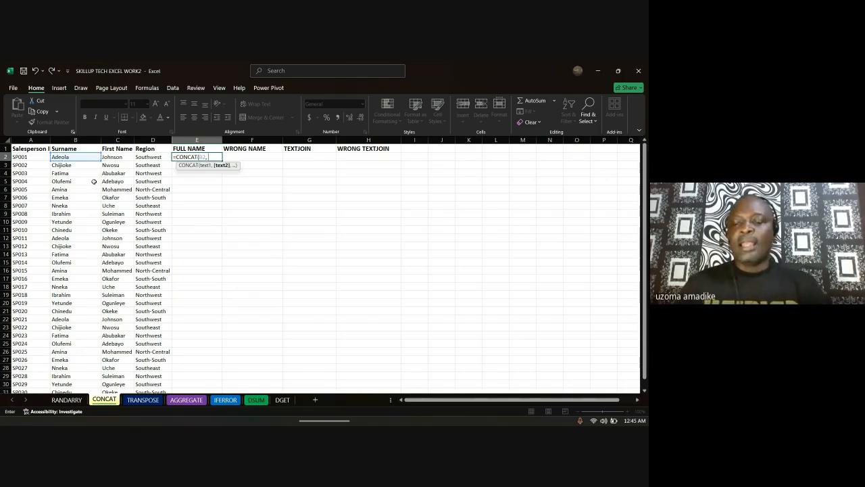
{"action": "type", "text": "\""}
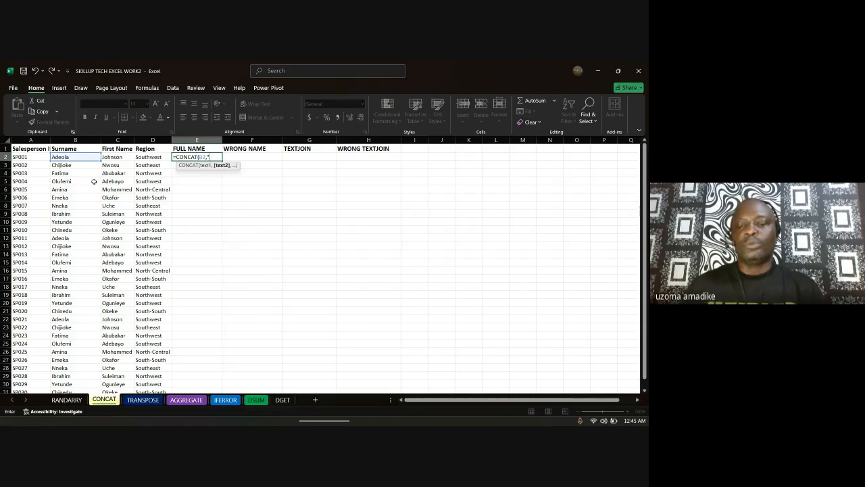
{"action": "type", "text": " \","}
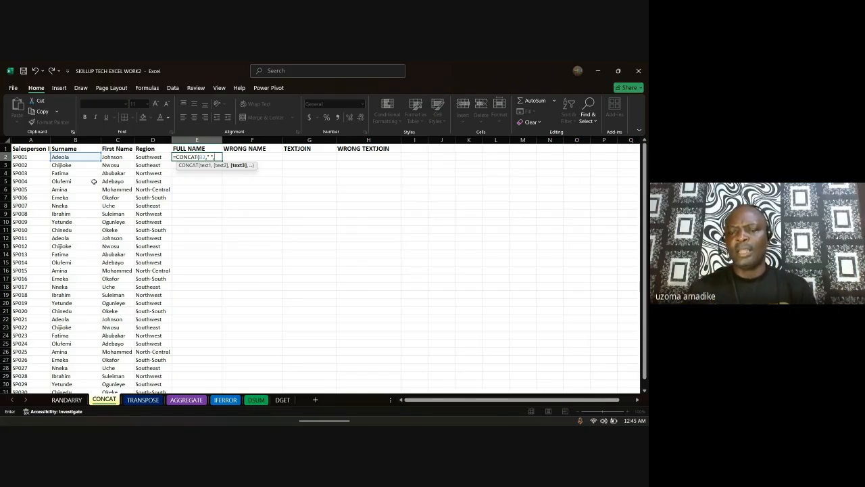
{"action": "key", "text": "BackSpace"}
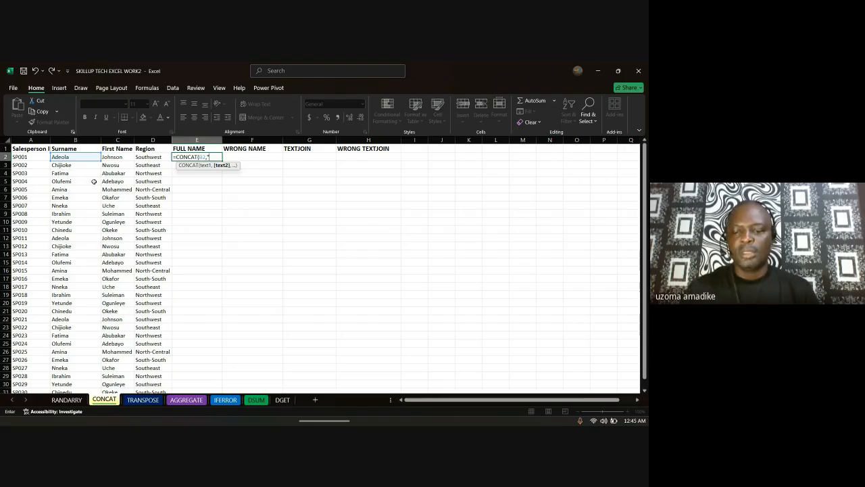
{"action": "type", "text": "\""}
{"action": "key", "text": "BackSpace"}
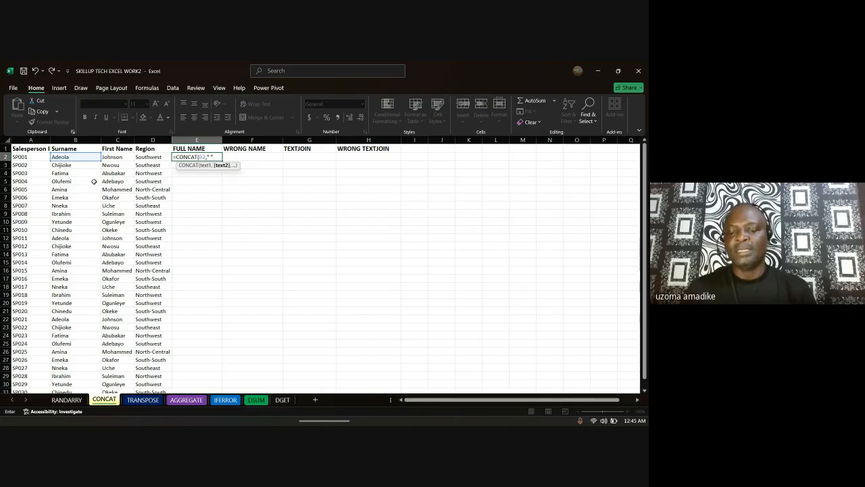
{"action": "type", "text": ","}
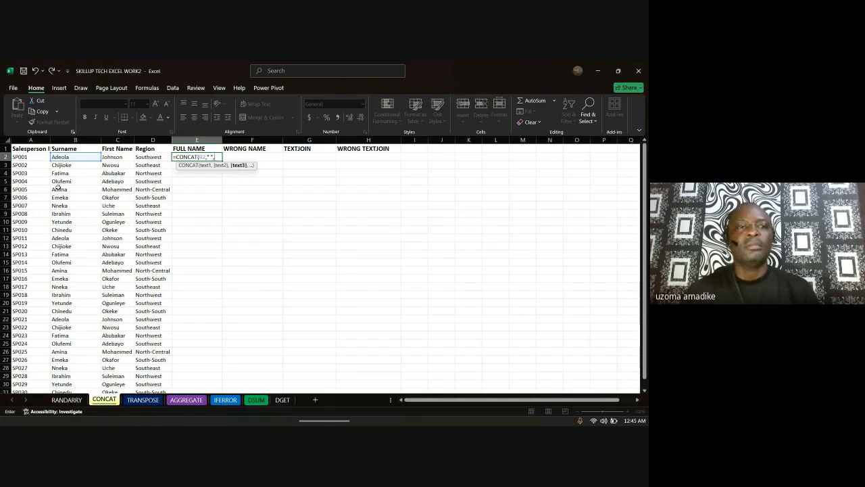
{"action": "left_click", "coordinate": [111, 159]}
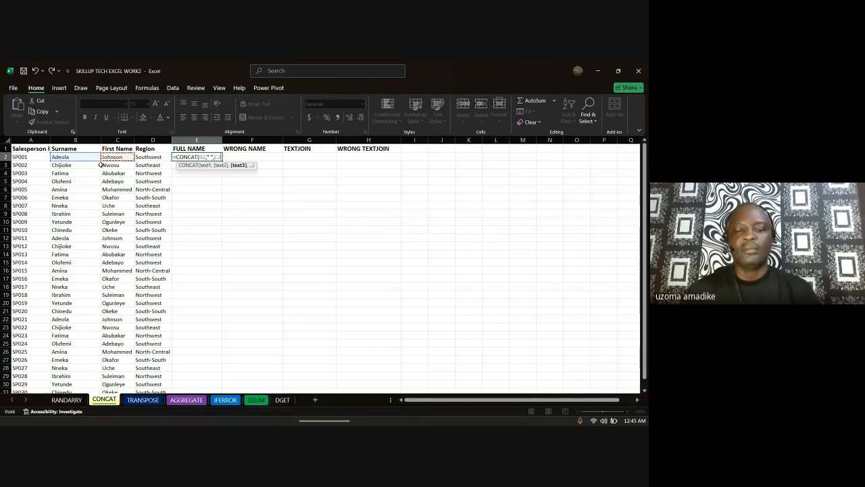
{"action": "type", "text": ")"}
{"action": "key", "text": "Return"}
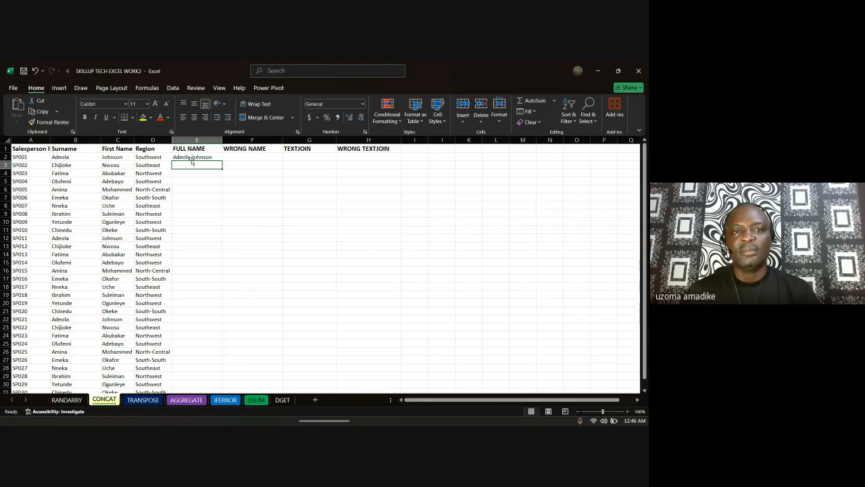
{"action": "left_click", "coordinate": [267, 158]}
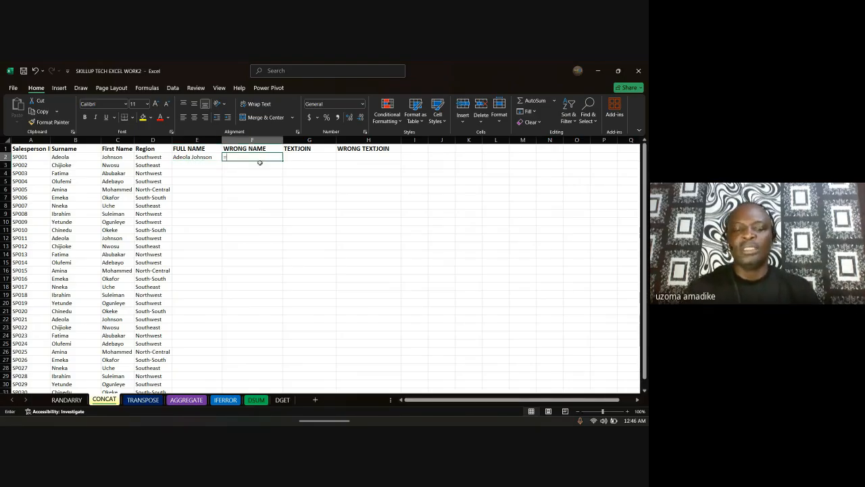
Step: Enter =CONCAT(B2,C2) in F2, joining surname and first name with no space
{"action": "type", "text": "=conc"}
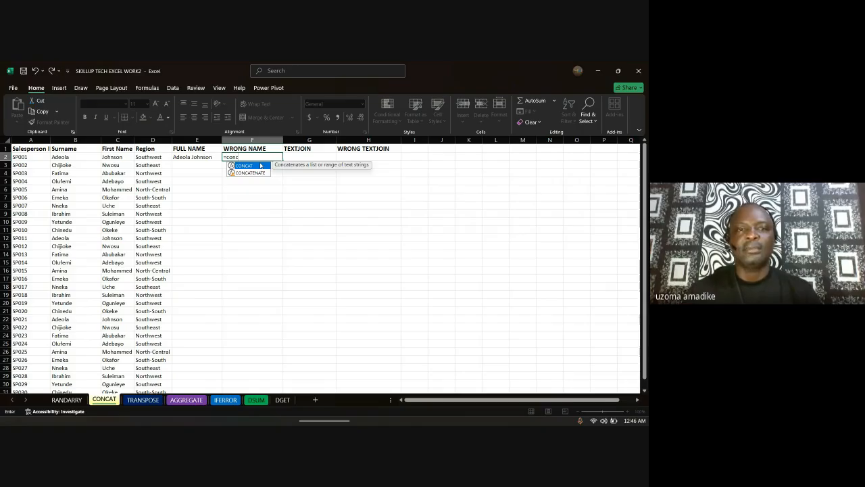
{"action": "double_click", "coordinate": [260, 165]}
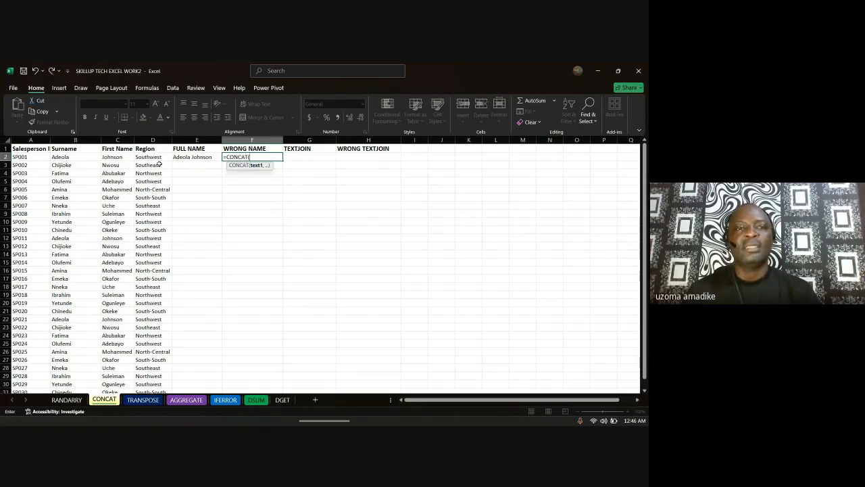
{"action": "left_click", "coordinate": [82, 159]}
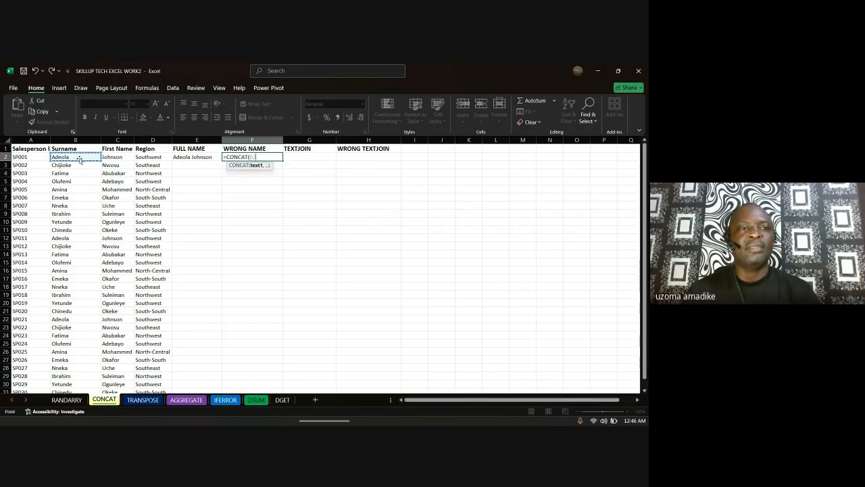
{"action": "type", "text": ","}
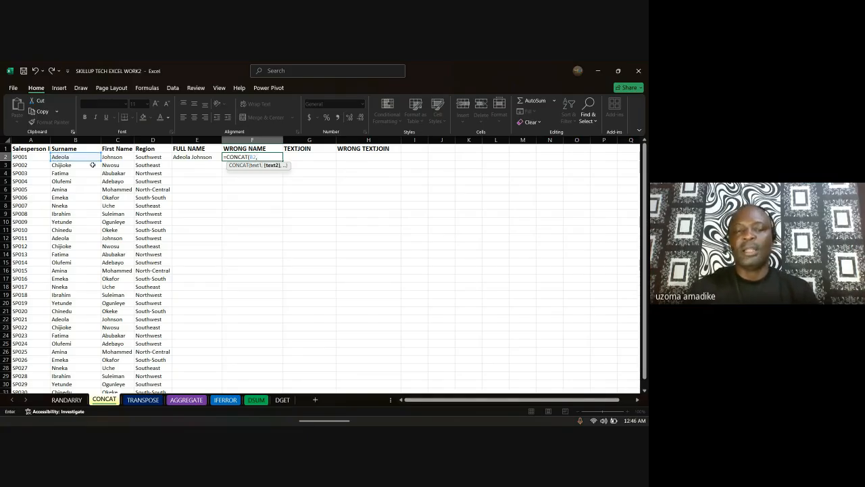
{"action": "left_click", "coordinate": [119, 156]}
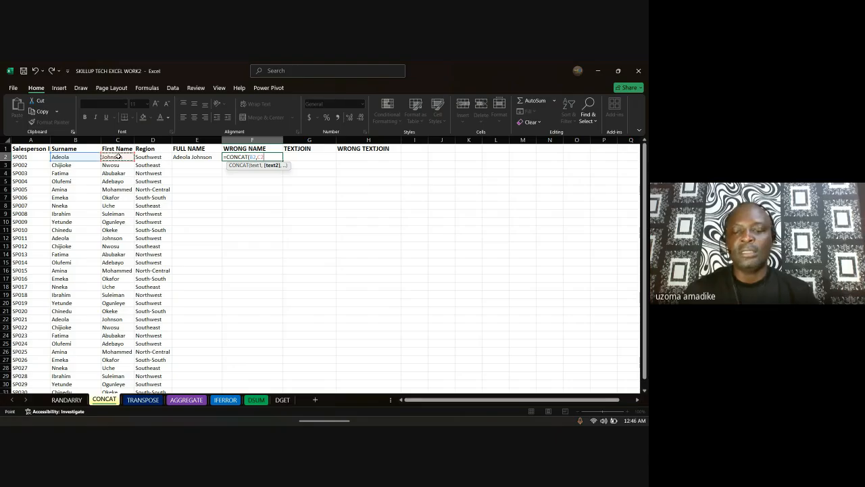
{"action": "type", "text": ")"}
{"action": "key", "text": "Return"}
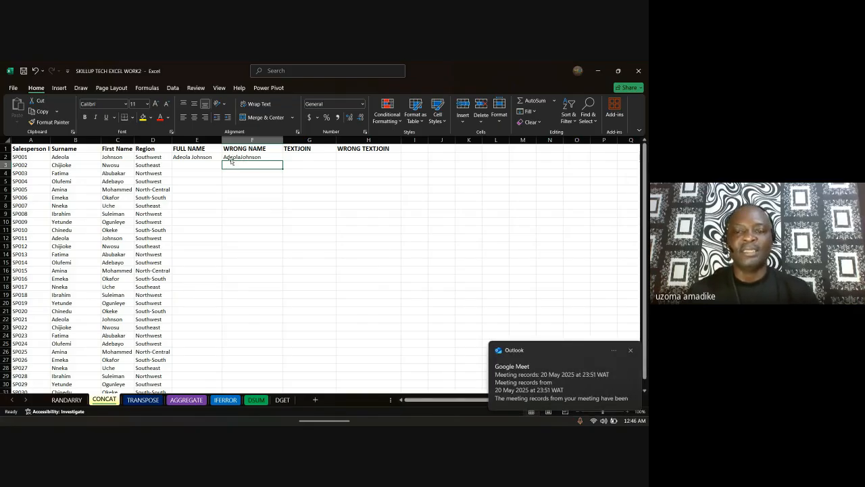
Step: Enter =CONCAT(B3," ",C3) in E3 to show the second salesperson's full name
{"action": "left_click", "coordinate": [192, 164]}
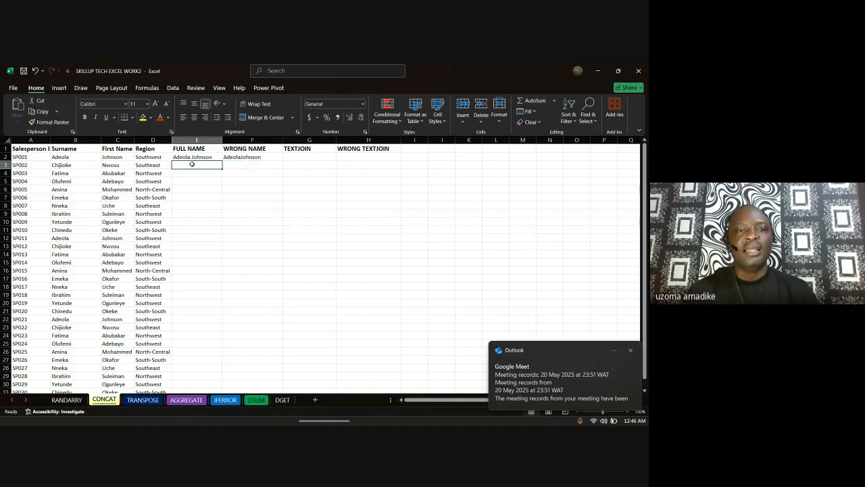
{"action": "type", "text": "="}
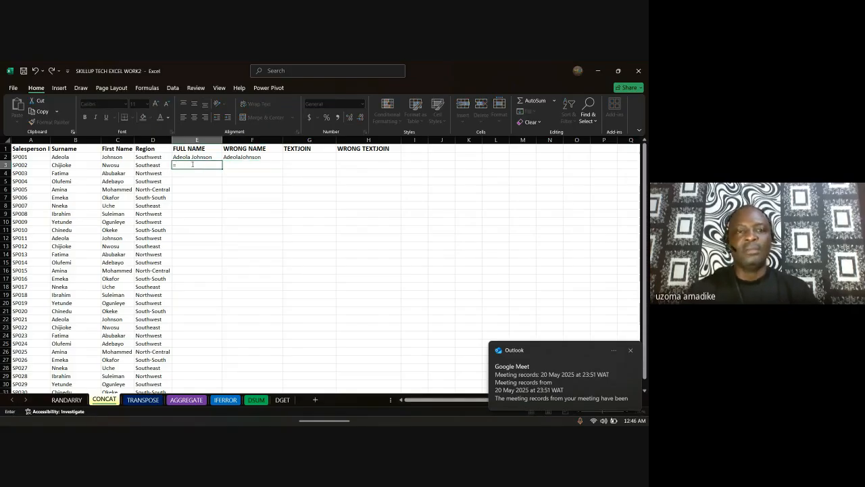
{"action": "type", "text": "con"}
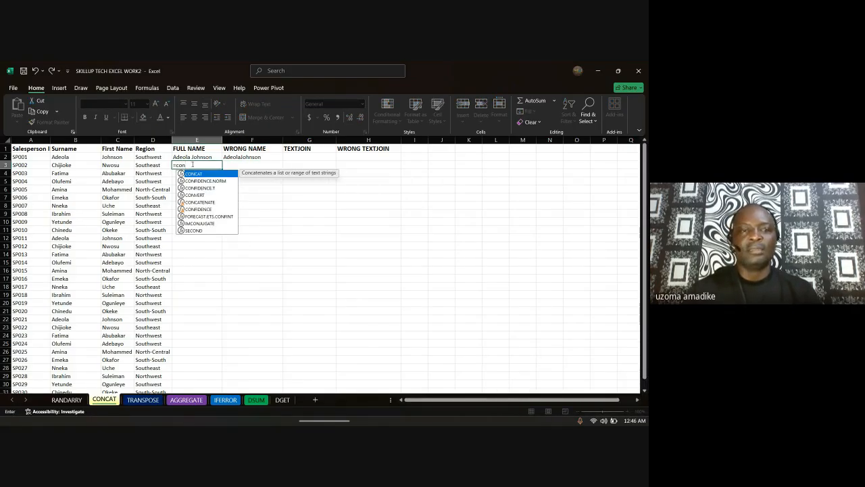
{"action": "key", "text": "Tab"}
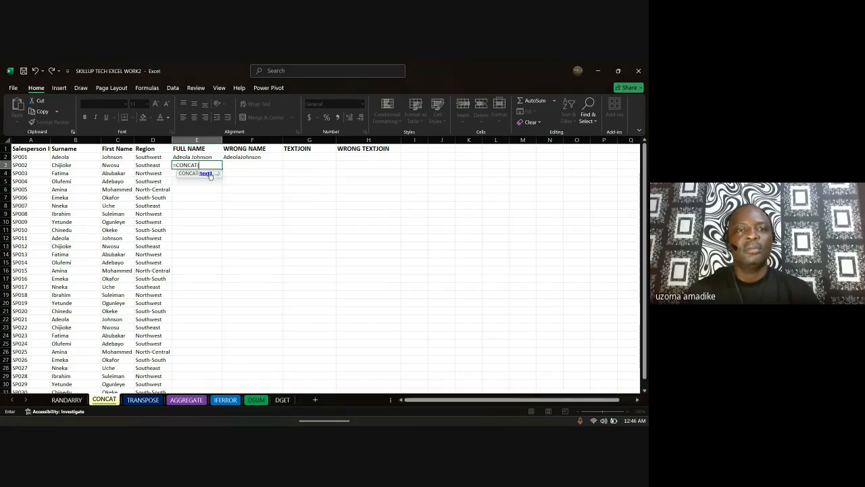
{"action": "left_click", "coordinate": [73, 167]}
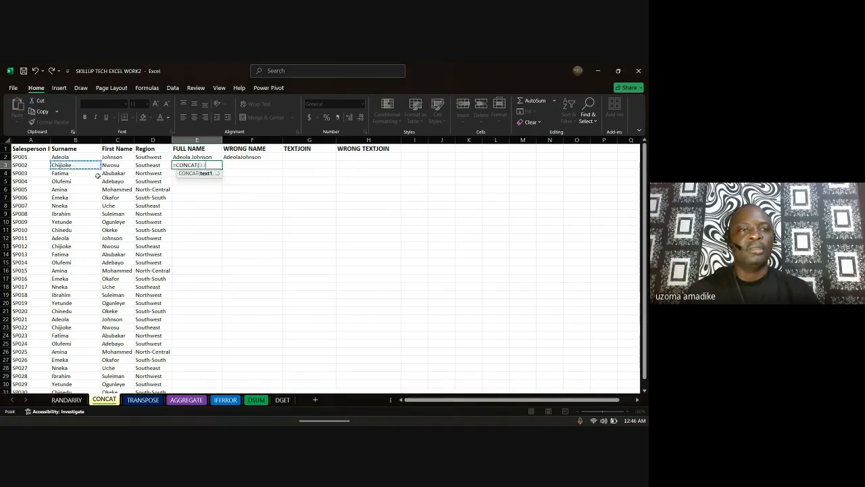
{"action": "type", "text": ","}
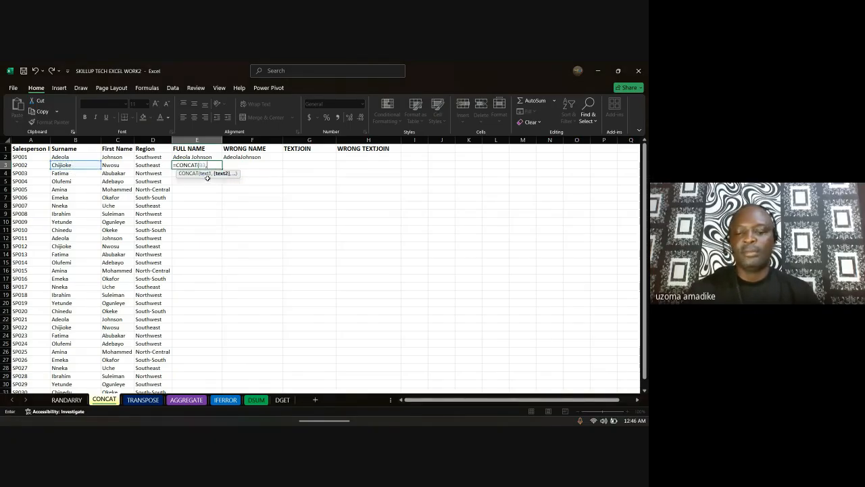
{"action": "type", "text": "\""}
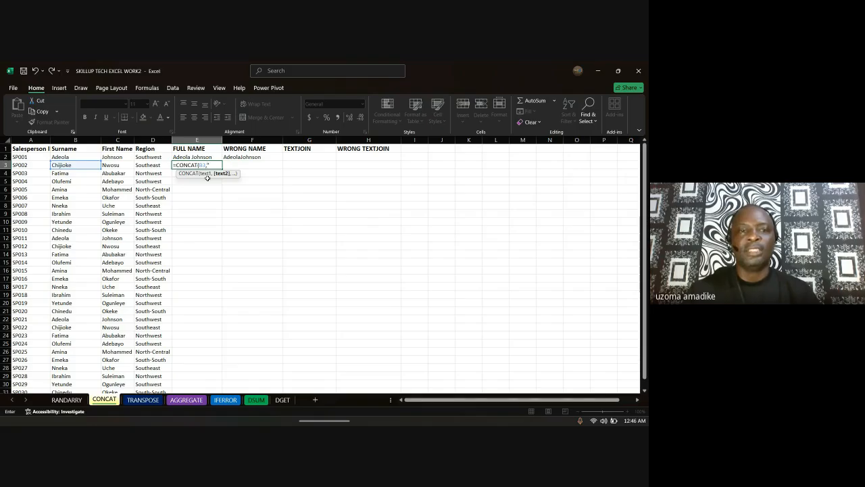
{"action": "type", "text": " \","}
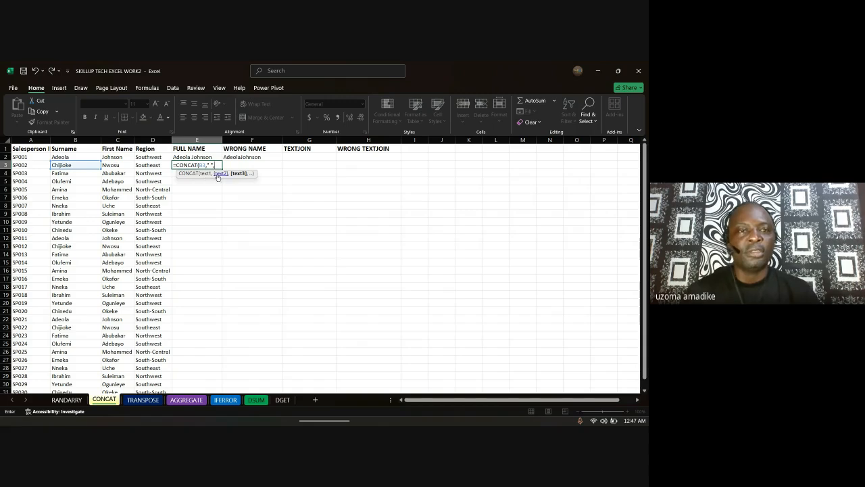
{"action": "left_click", "coordinate": [121, 167]}
{"action": "type", "text": ")"}
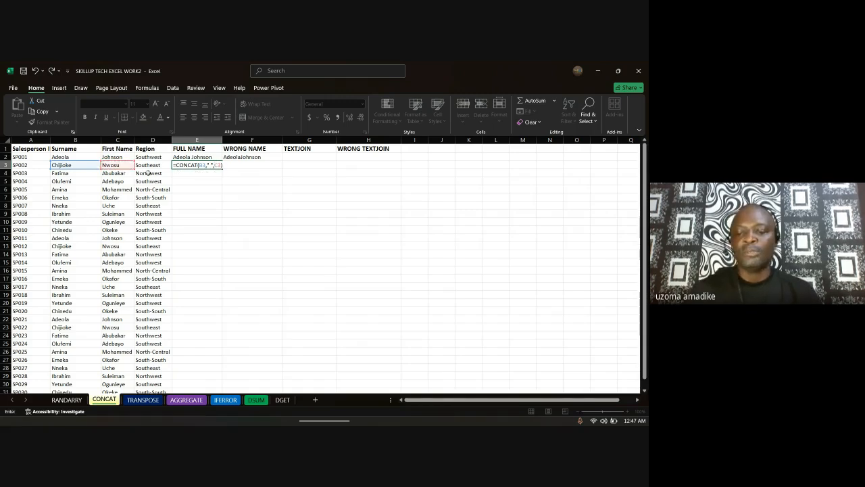
{"action": "key", "text": "Return"}
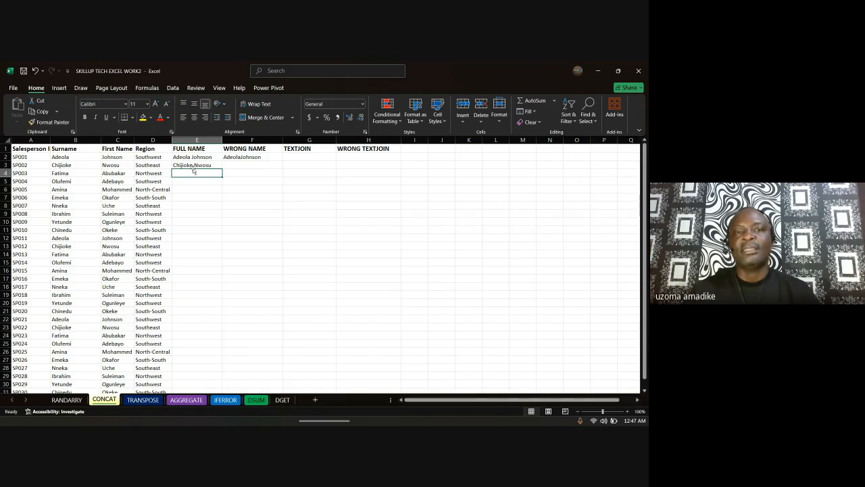
{"action": "left_click", "coordinate": [257, 164]}
Step: Enter a CONCAT of B3 and C3 in F3 that joins the names without a space
{"action": "type", "text": "="}
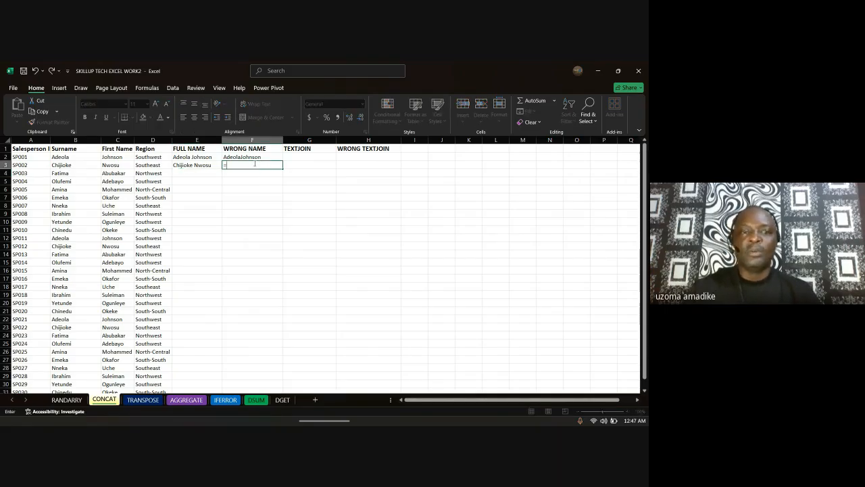
{"action": "type", "text": "con"}
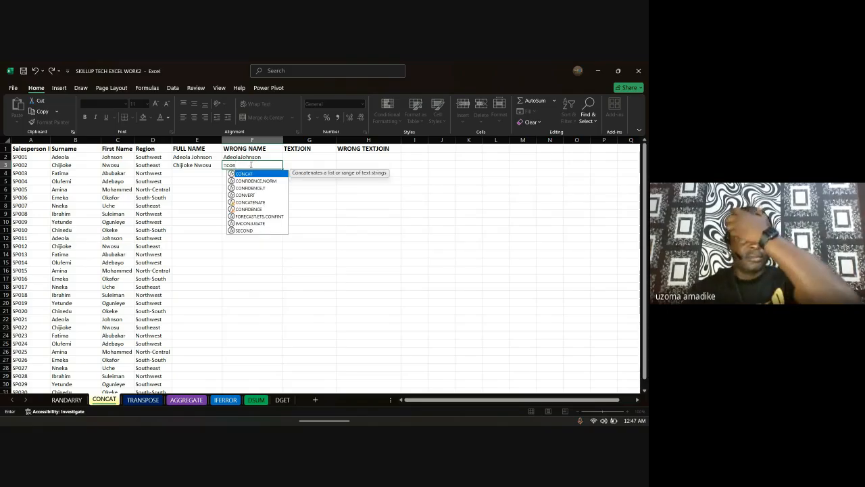
{"action": "double_click", "coordinate": [251, 175]}
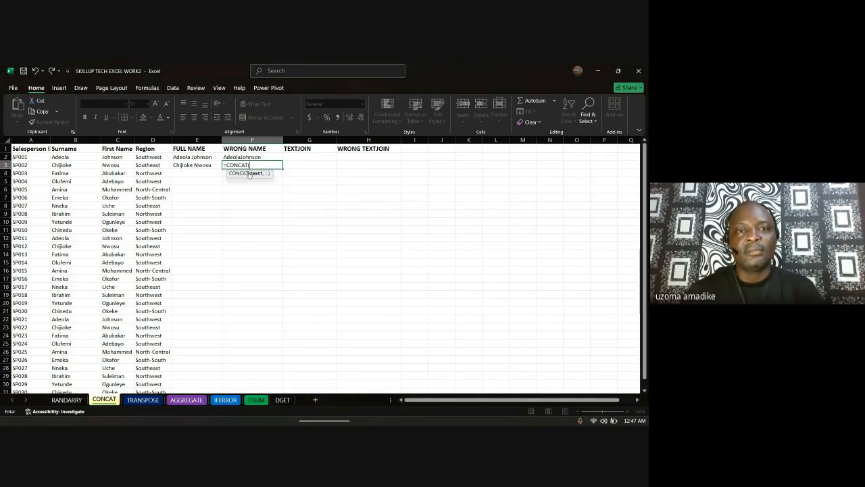
{"action": "left_click", "coordinate": [63, 165]}
{"action": "type", "text": ","}
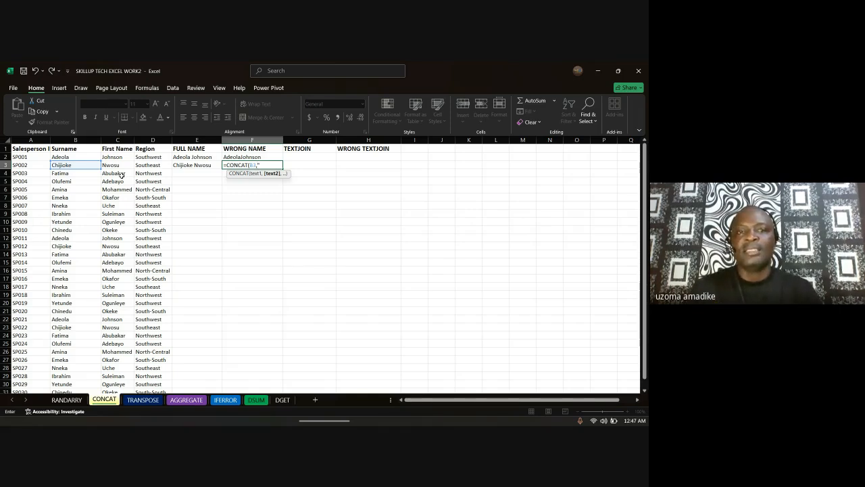
{"action": "type", "text": ","}
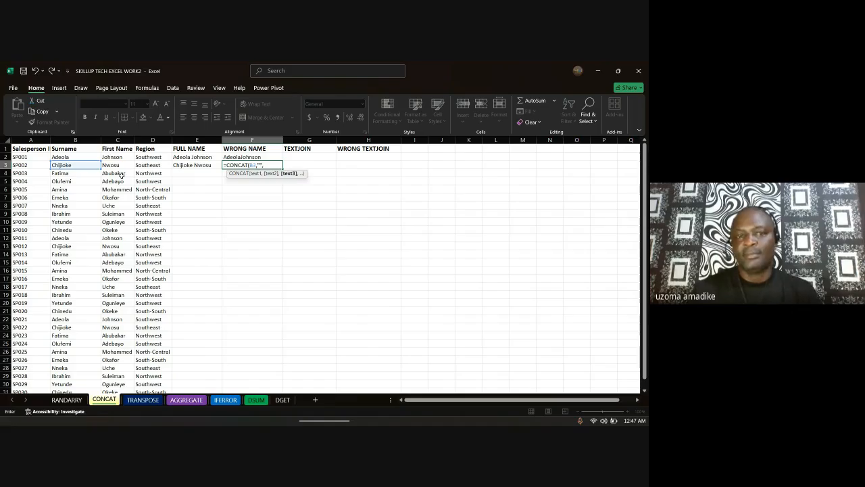
{"action": "left_click", "coordinate": [115, 164]}
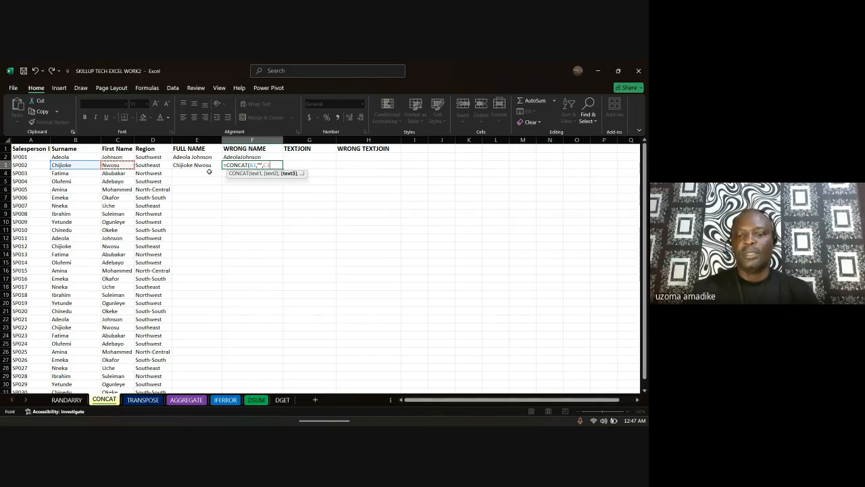
{"action": "type", "text": ")"}
{"action": "key", "text": "Return"}
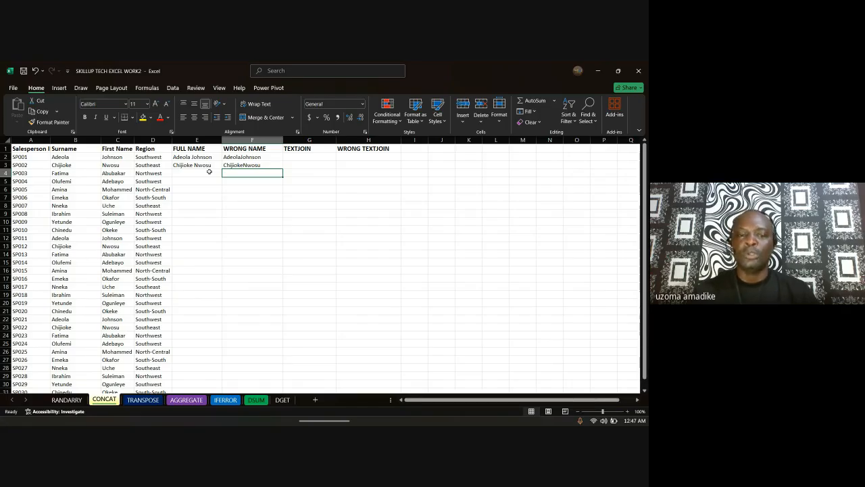
{"action": "left_click", "coordinate": [302, 159]}
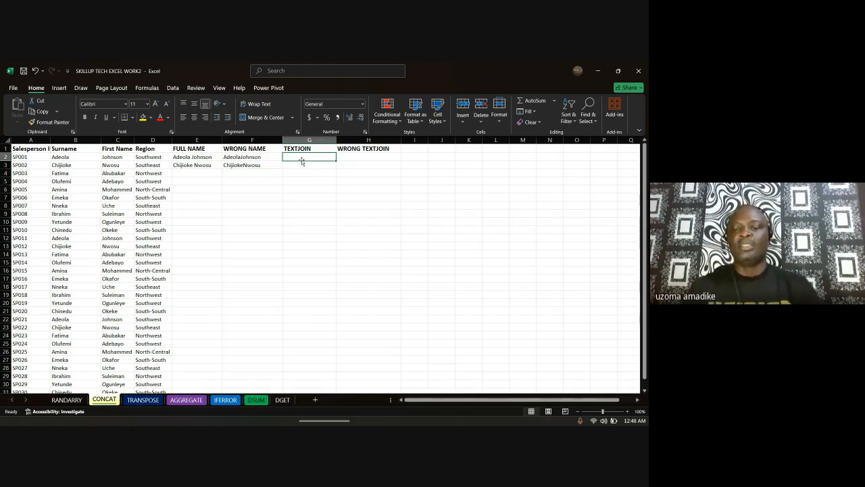
Step: Enter =TEXTJOIN(" ",TRUE,B2,C2) in G2 to join the first salesperson's names
{"action": "double_click", "coordinate": [302, 160]}
{"action": "type", "text": "="}
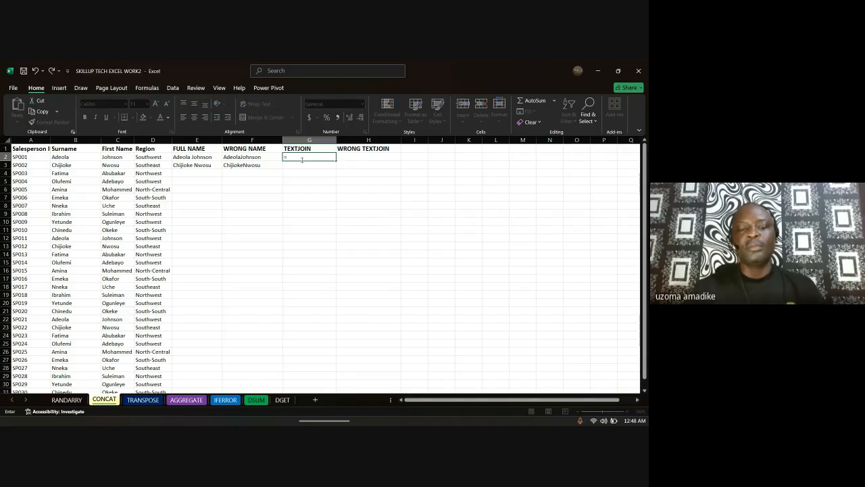
{"action": "type", "text": "tex"}
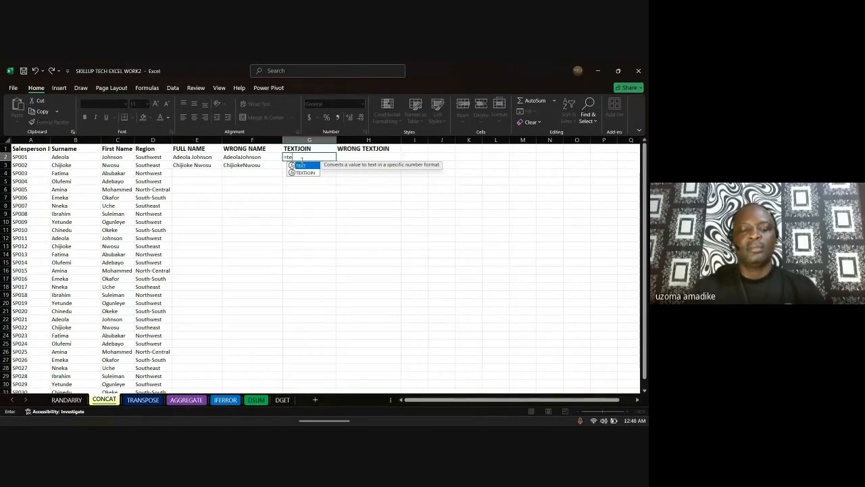
{"action": "type", "text": "t"}
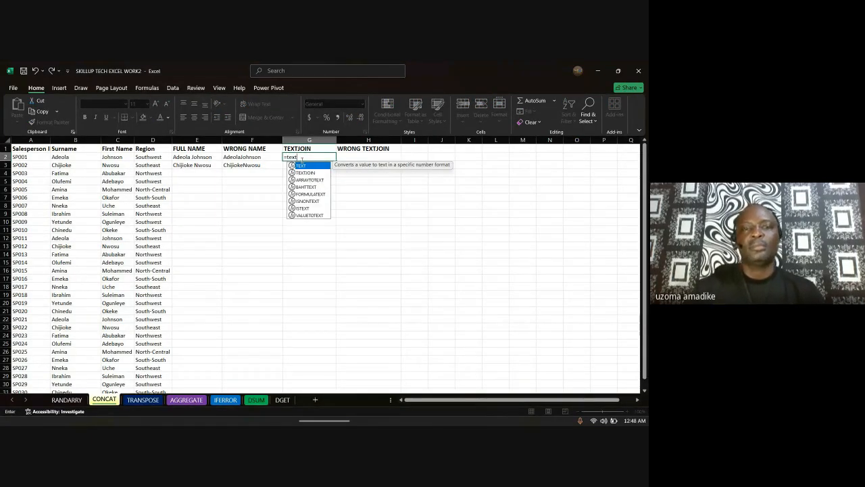
{"action": "double_click", "coordinate": [319, 173]}
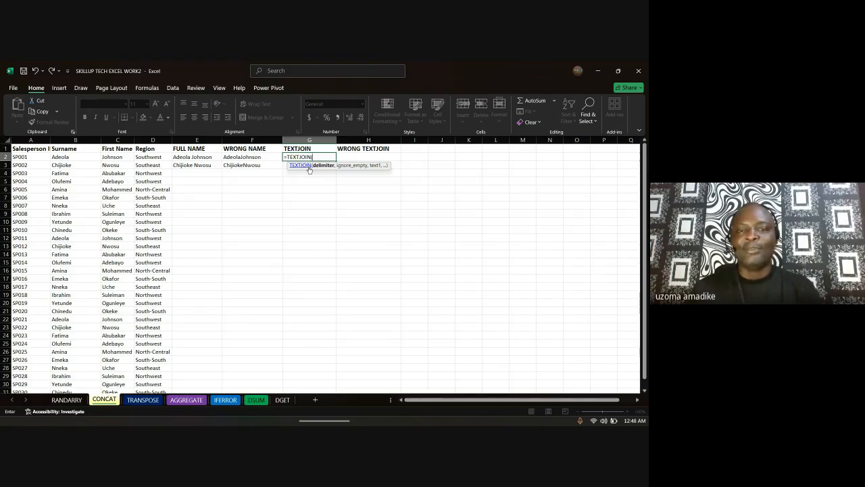
{"action": "type", "text": "\""}
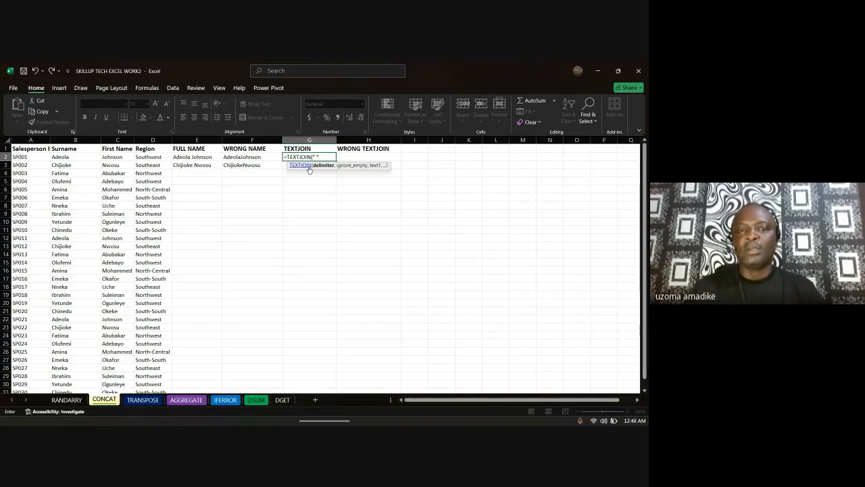
{"action": "type", "text": " \","}
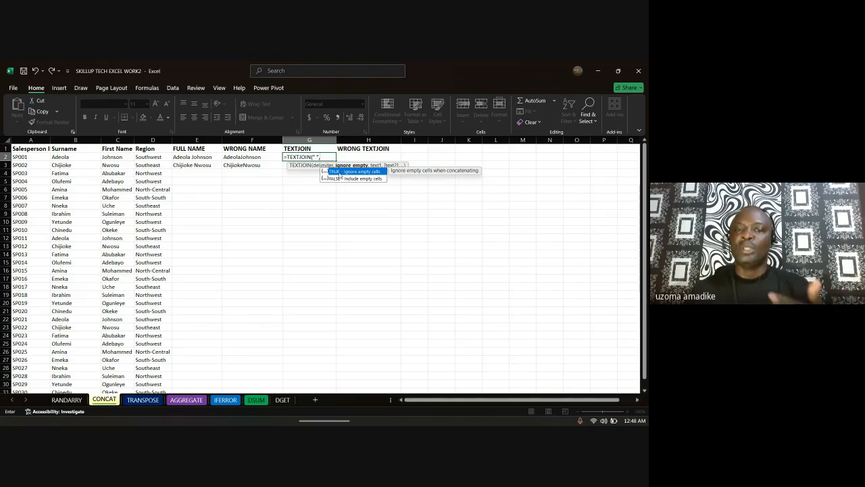
{"action": "double_click", "coordinate": [339, 172]}
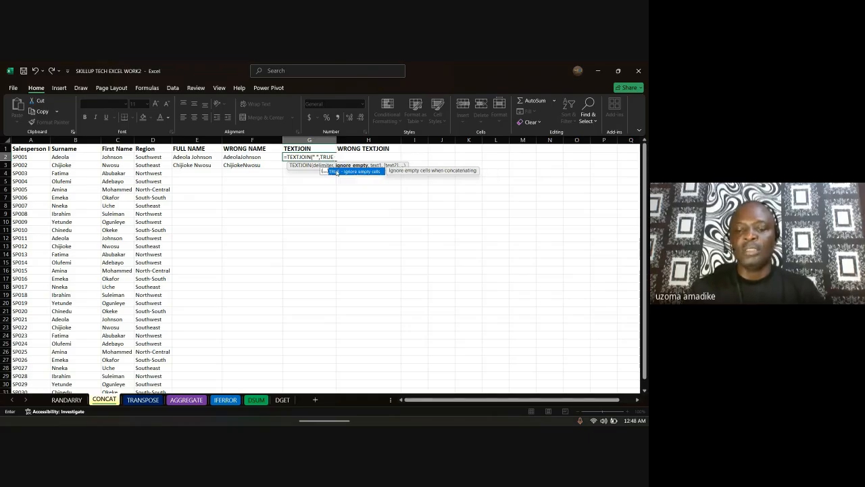
{"action": "type", "text": ","}
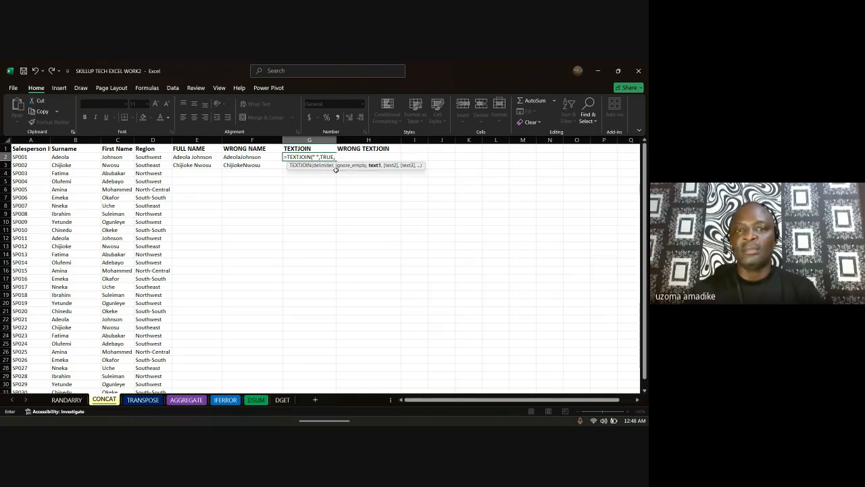
{"action": "left_click", "coordinate": [65, 158]}
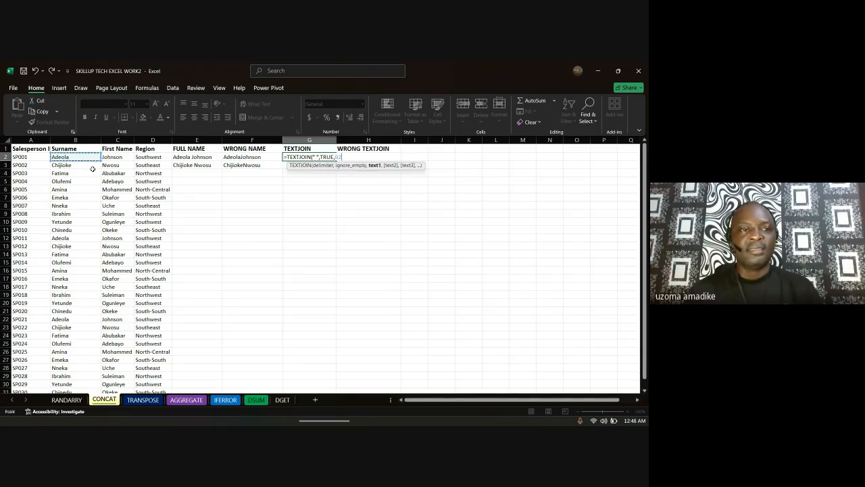
{"action": "type", "text": ","}
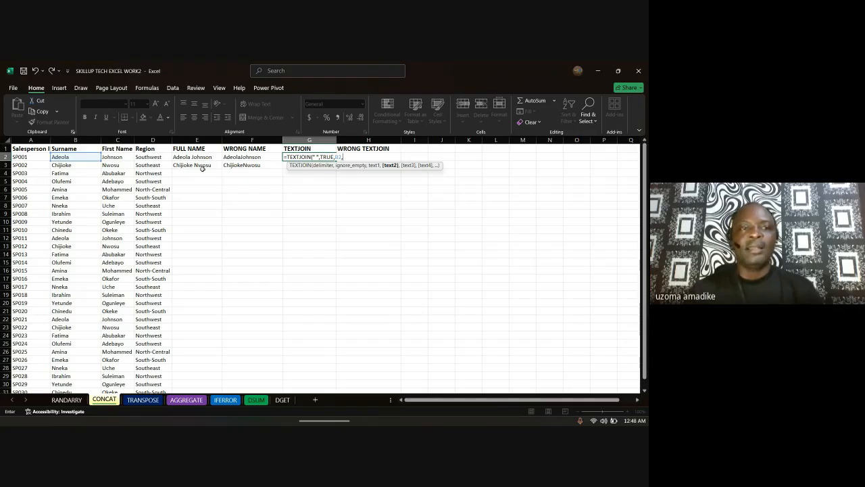
{"action": "left_click", "coordinate": [126, 158]}
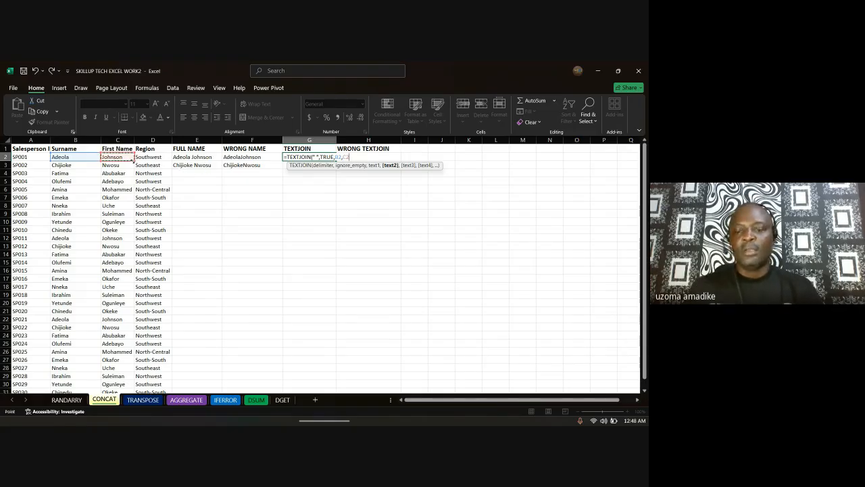
{"action": "type", "text": ")"}
{"action": "key", "text": "Return"}
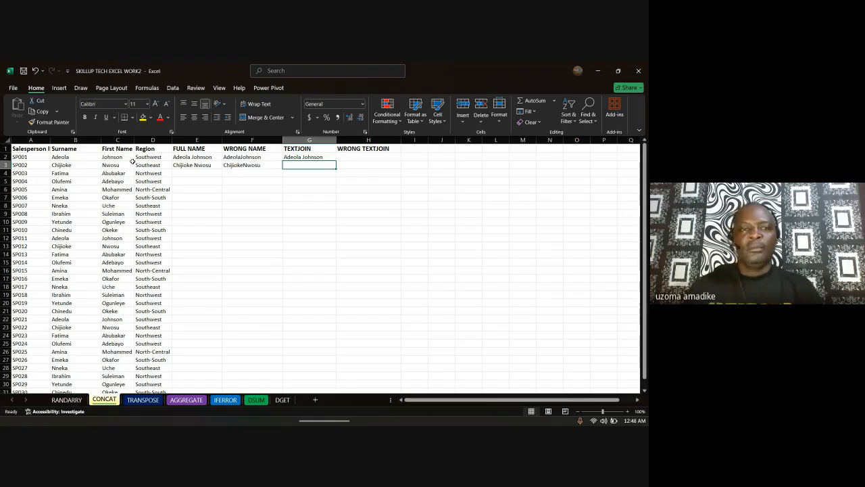
Step: Compare the TEXTJOIN result in G2 with the CONCAT full name in E2
{"action": "left_click", "coordinate": [304, 157]}
{"action": "left_click", "coordinate": [186, 157]}
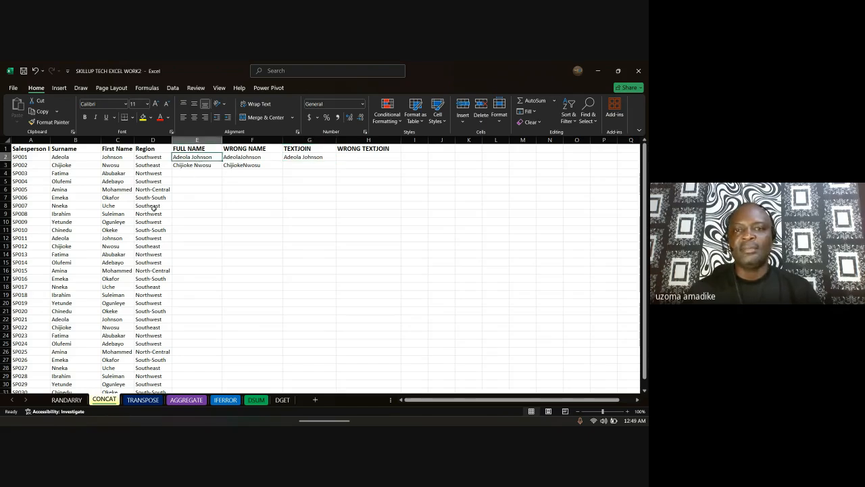
{"action": "left_click", "coordinate": [353, 159]}
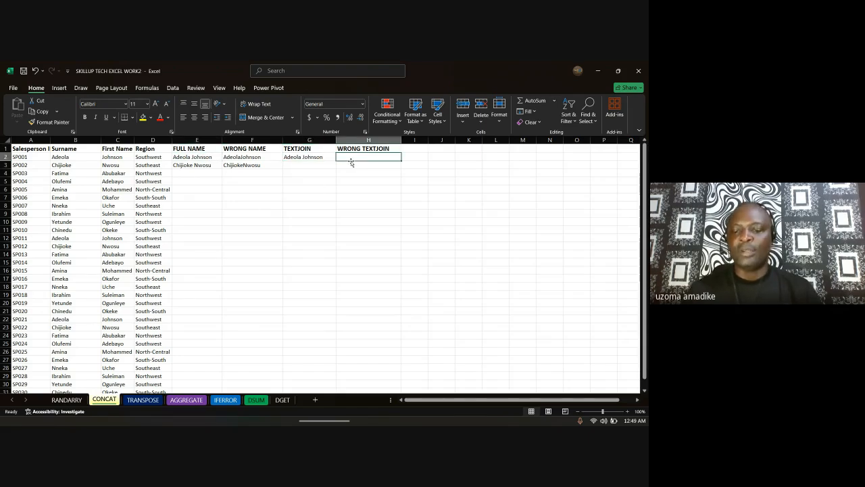
Step: Enter =TEXTJOIN(,TRUE,B2,C2) in H2 to join B2 and C2 with no separator
{"action": "type", "text": "="}
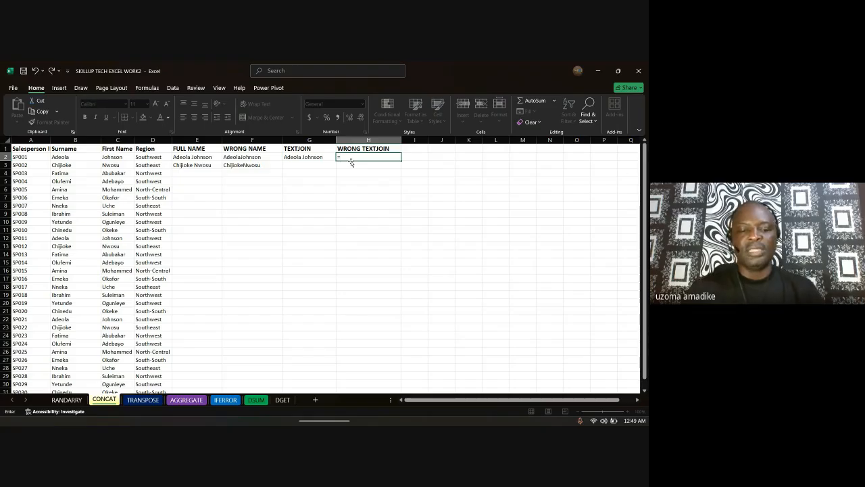
{"action": "type", "text": "textjo"}
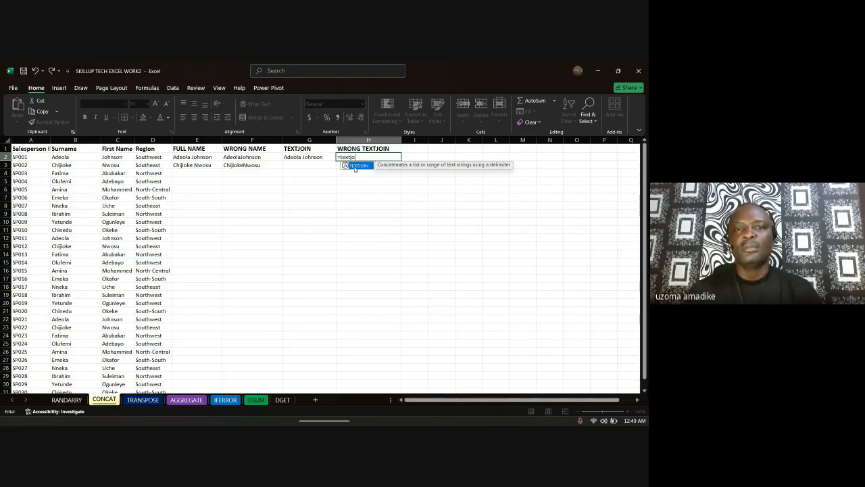
{"action": "double_click", "coordinate": [369, 167]}
{"action": "type", "text": ","}
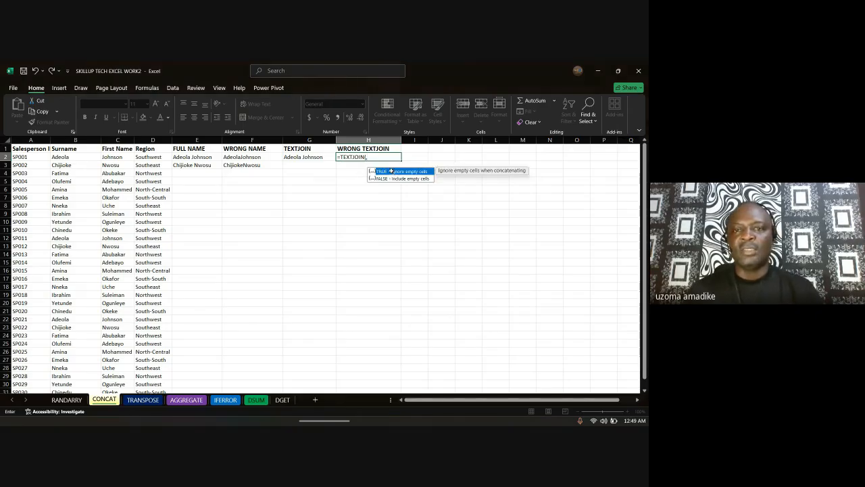
{"action": "double_click", "coordinate": [392, 171]}
{"action": "type", "text": ","}
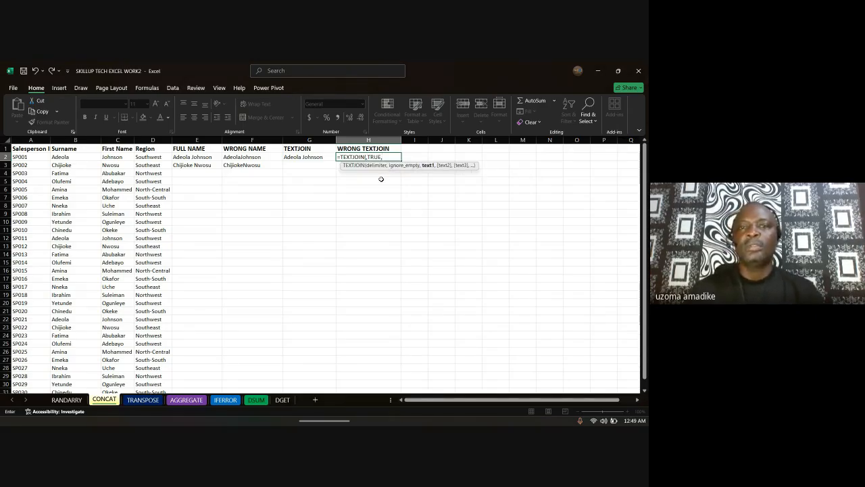
{"action": "left_click", "coordinate": [67, 160]}
{"action": "type", "text": ","}
{"action": "left_click", "coordinate": [110, 159]}
{"action": "type", "text": ")"}
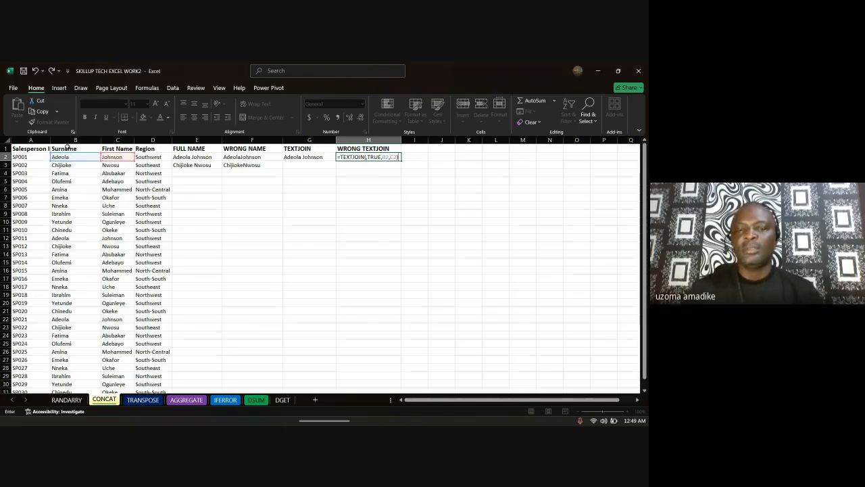
{"action": "key", "text": "Return"}
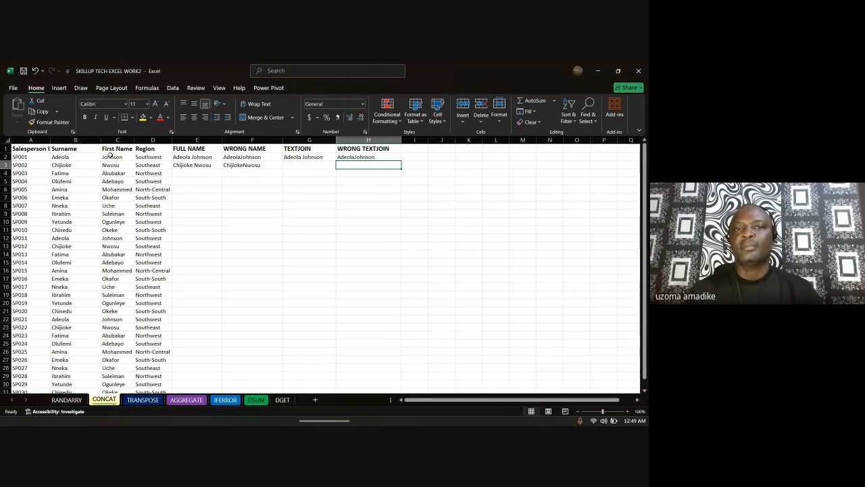
{"action": "left_click", "coordinate": [296, 163]}
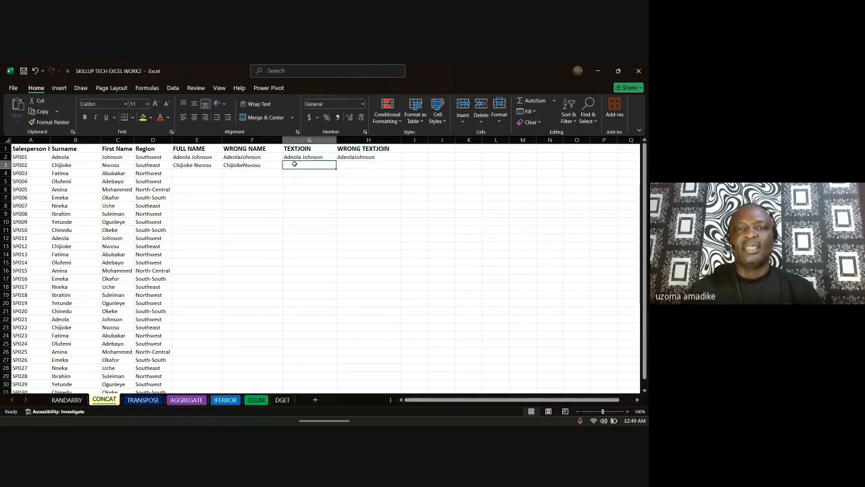
{"action": "type", "text": "="}
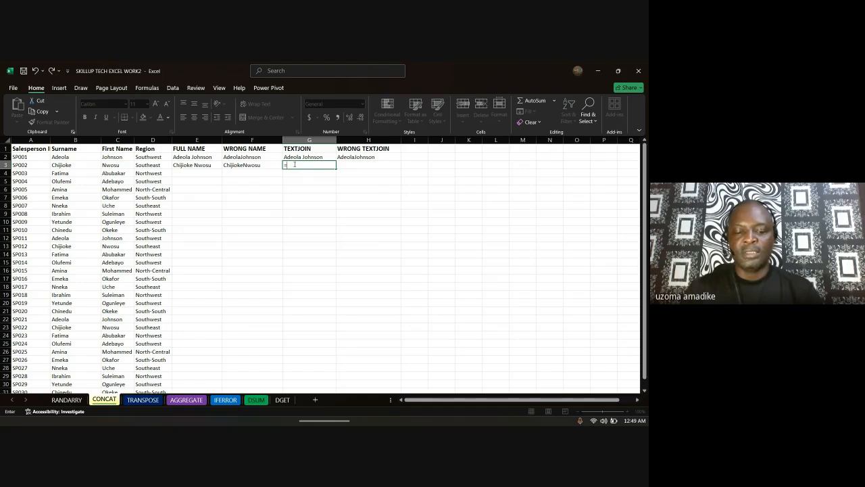
{"action": "type", "text": "text"}
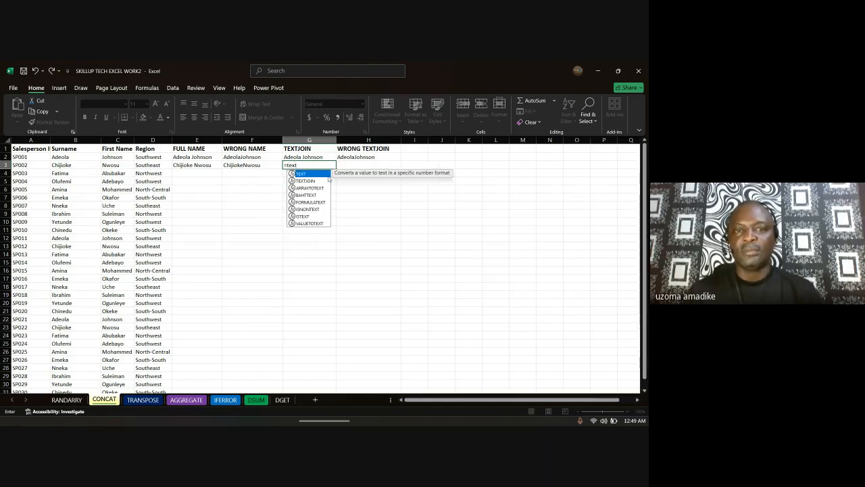
{"action": "double_click", "coordinate": [310, 180]}
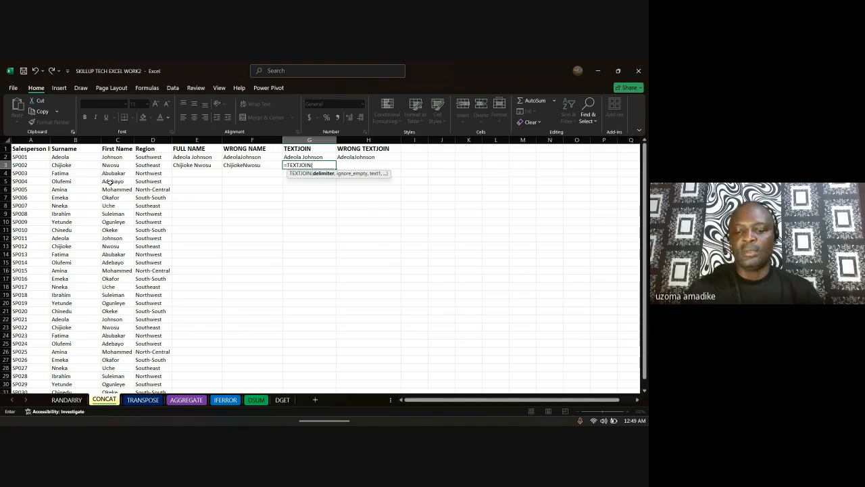
{"action": "type", "text": "\" \""}
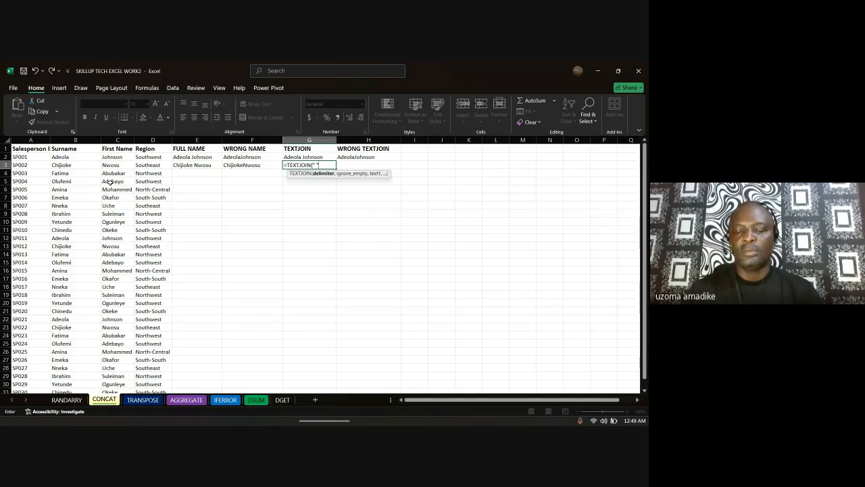
{"action": "type", "text": ","}
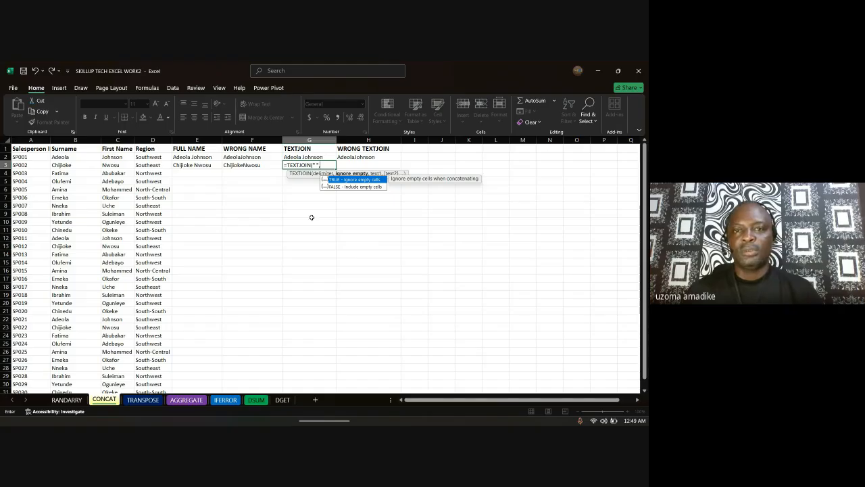
{"action": "double_click", "coordinate": [346, 179]}
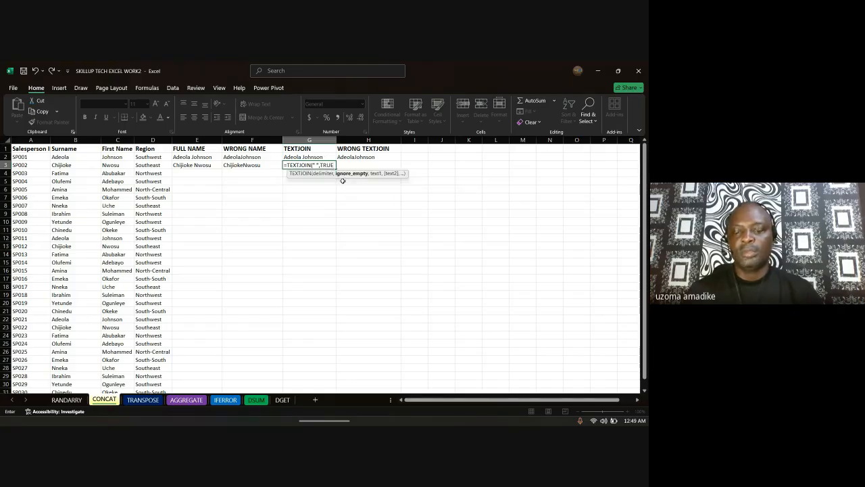
{"action": "type", "text": ","}
{"action": "left_click", "coordinate": [72, 165]}
{"action": "type", "text": ","}
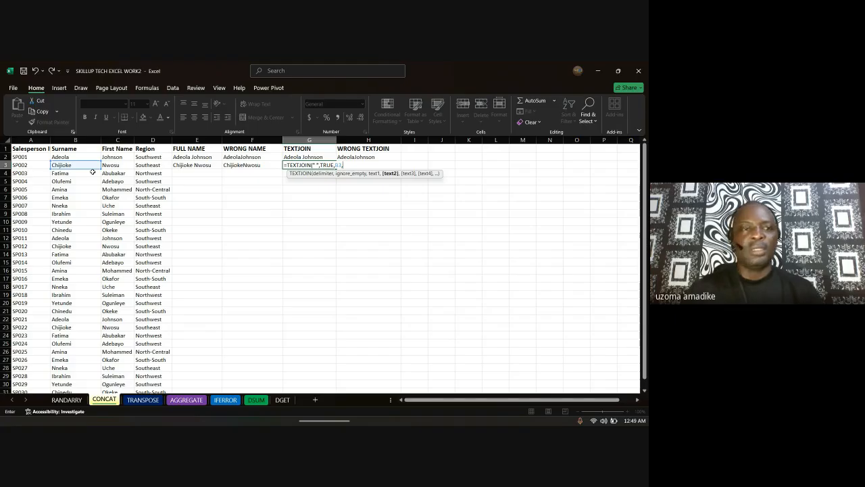
{"action": "left_click", "coordinate": [121, 164]}
{"action": "type", "text": ")"}
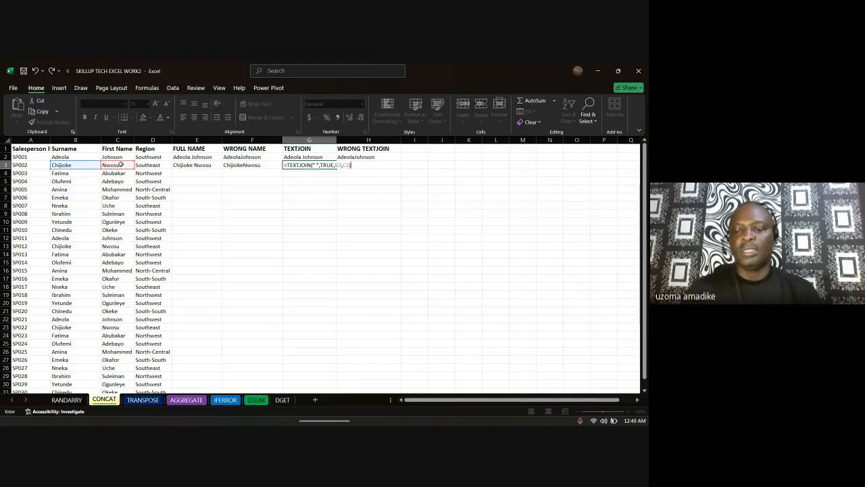
{"action": "key", "text": "Return"}
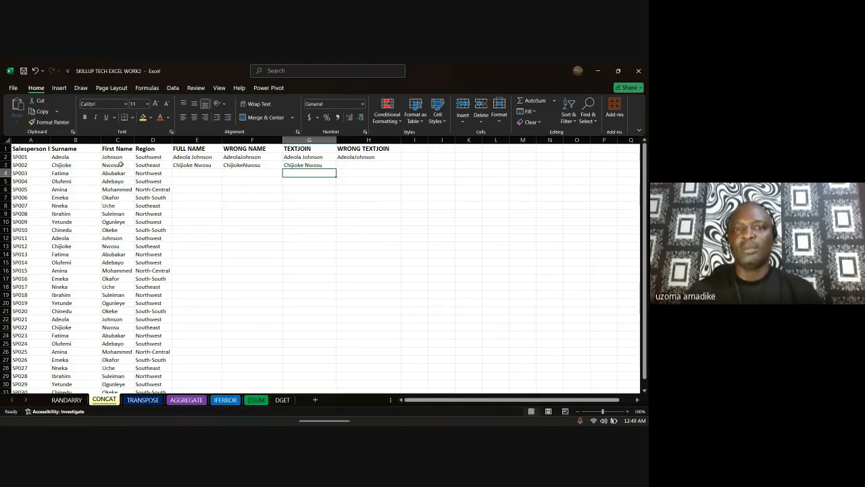
Step: Select H3, confirm staying in the meeting window, and begin the H3 formula
{"action": "left_click", "coordinate": [351, 167]}
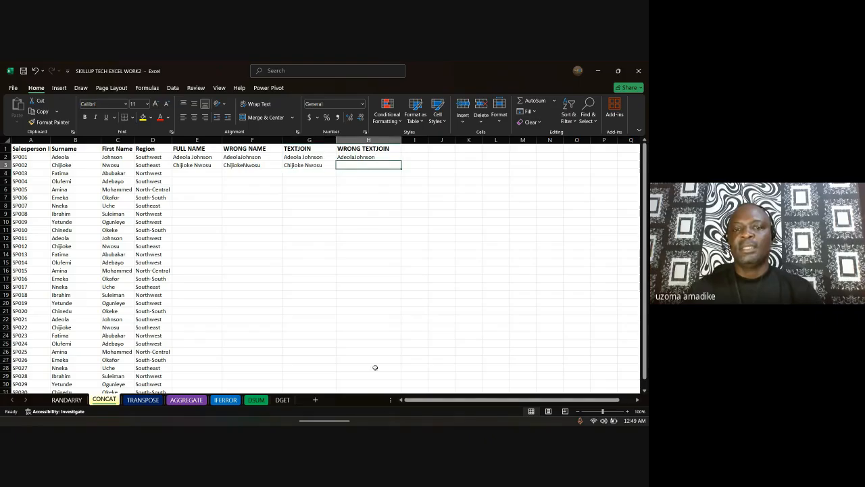
{"action": "mouse_move", "coordinate": [391, 423]}
{"action": "left_click", "coordinate": [397, 356]}
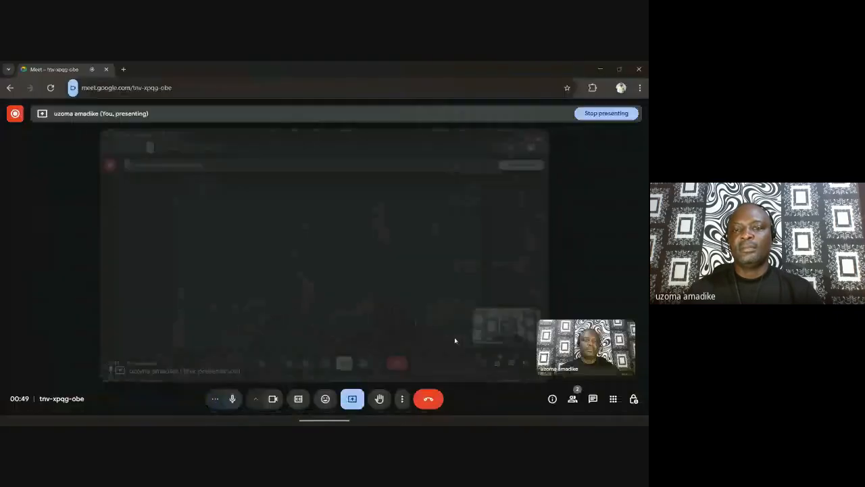
{"action": "left_click", "coordinate": [382, 309]}
{"action": "mouse_move", "coordinate": [352, 421]}
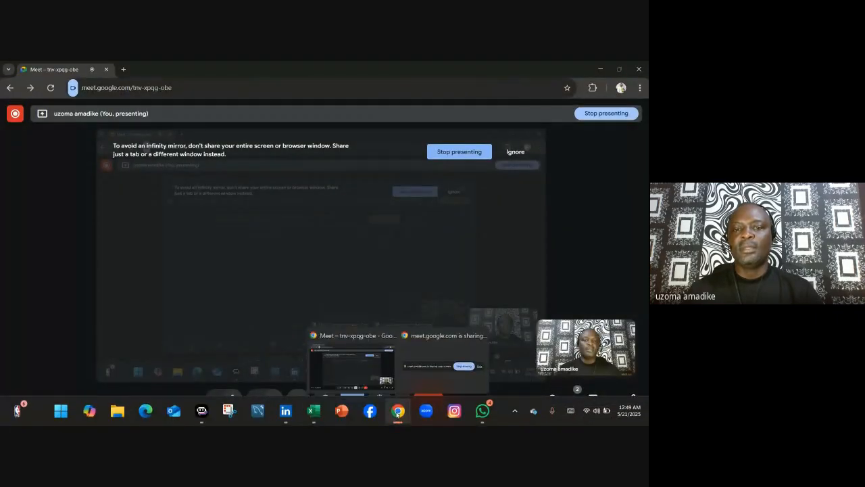
{"action": "mouse_move", "coordinate": [316, 415]}
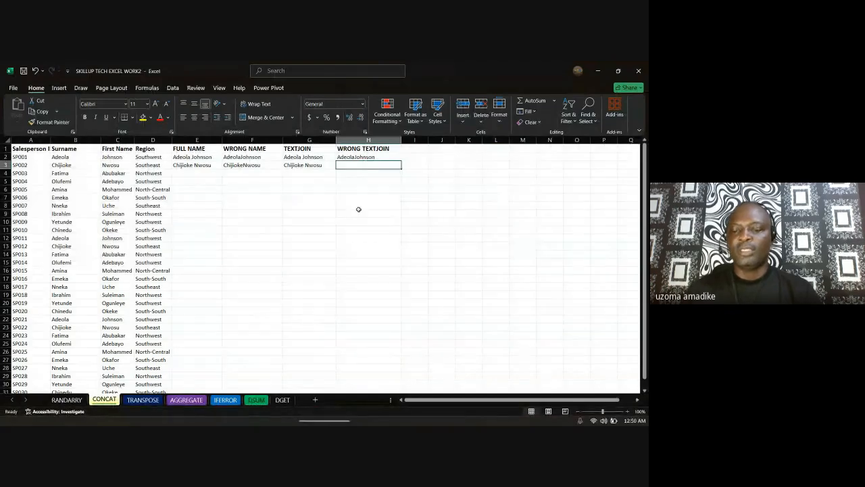
{"action": "type", "text": "=trx"}
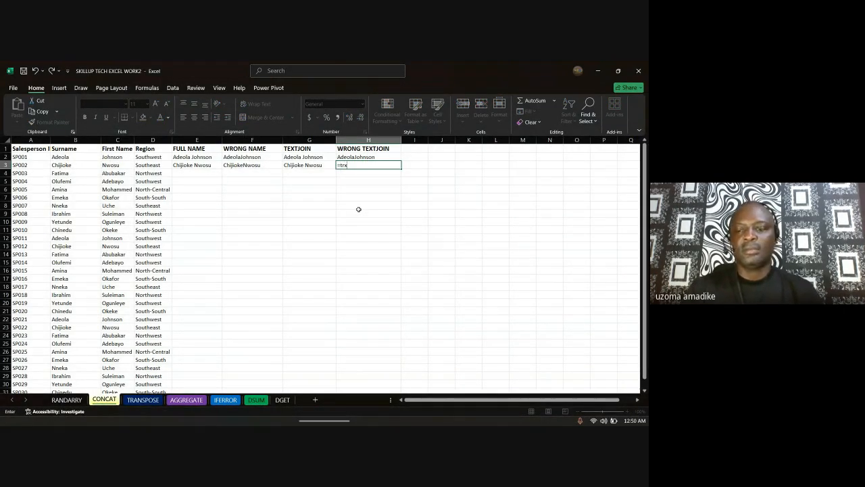
{"action": "key", "text": "BackSpace"}
{"action": "key", "text": "BackSpace"}
{"action": "type", "text": "ext"}
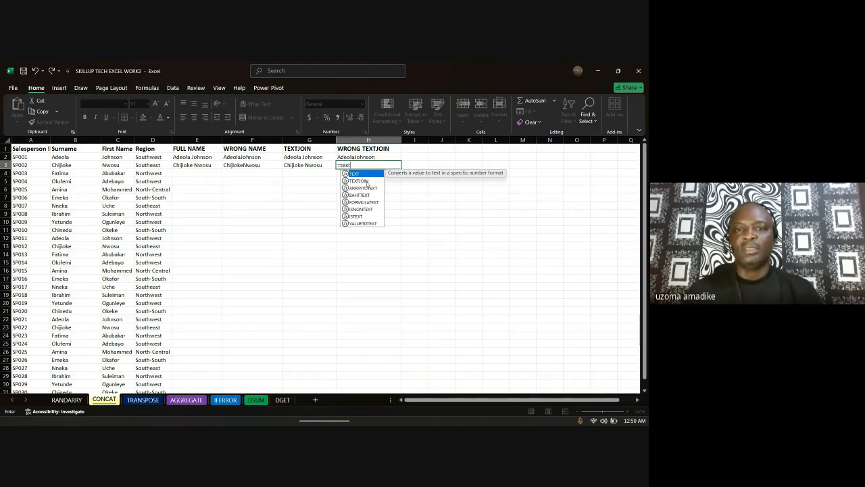
{"action": "double_click", "coordinate": [360, 181]}
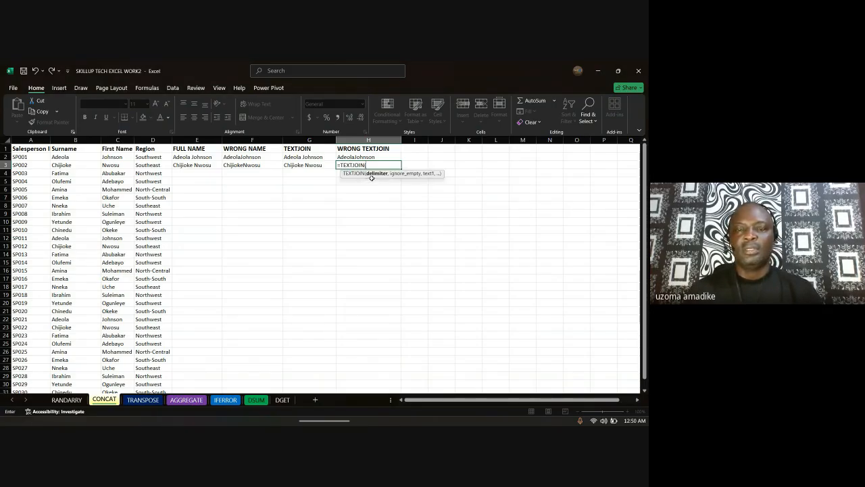
{"action": "type", "text": "\""}
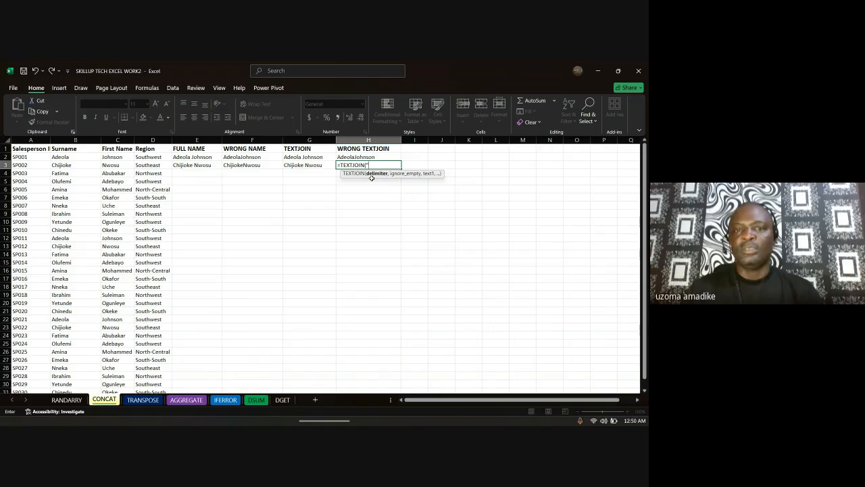
{"action": "type", "text": "\","}
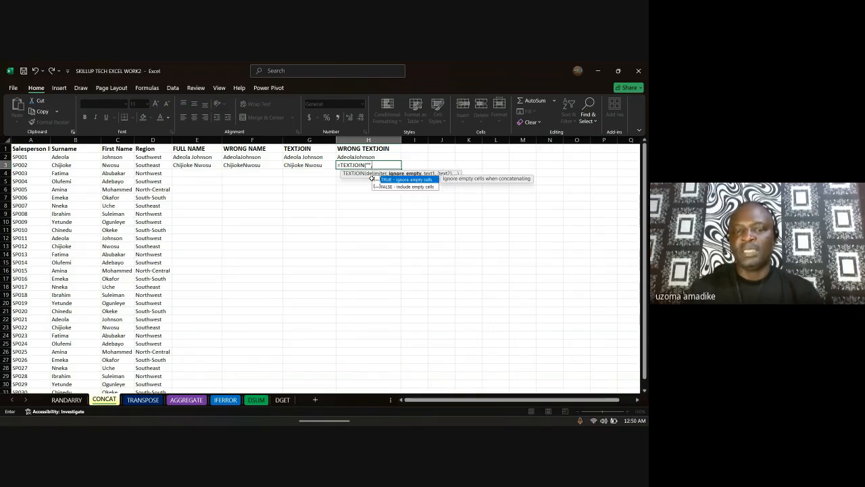
{"action": "double_click", "coordinate": [406, 180]}
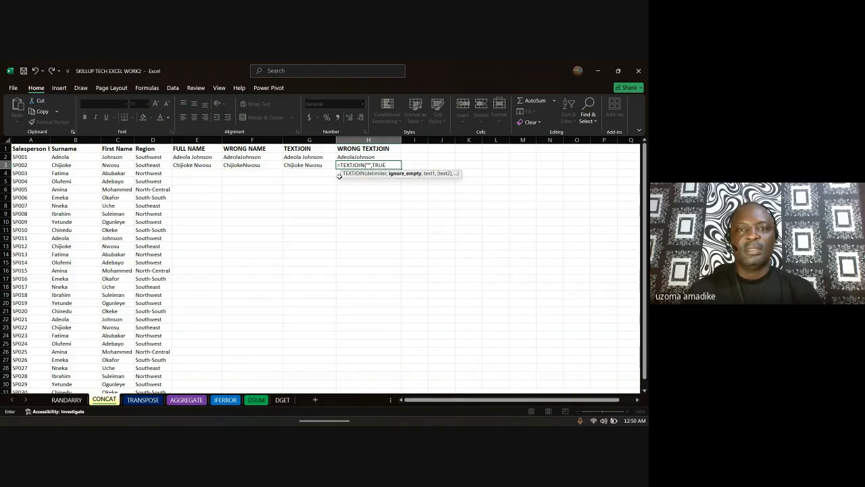
{"action": "type", "text": ","}
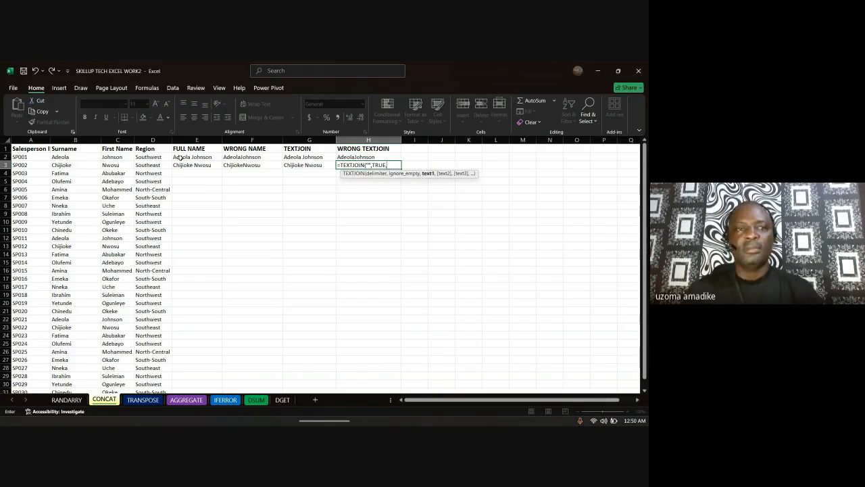
{"action": "left_click", "coordinate": [64, 165]}
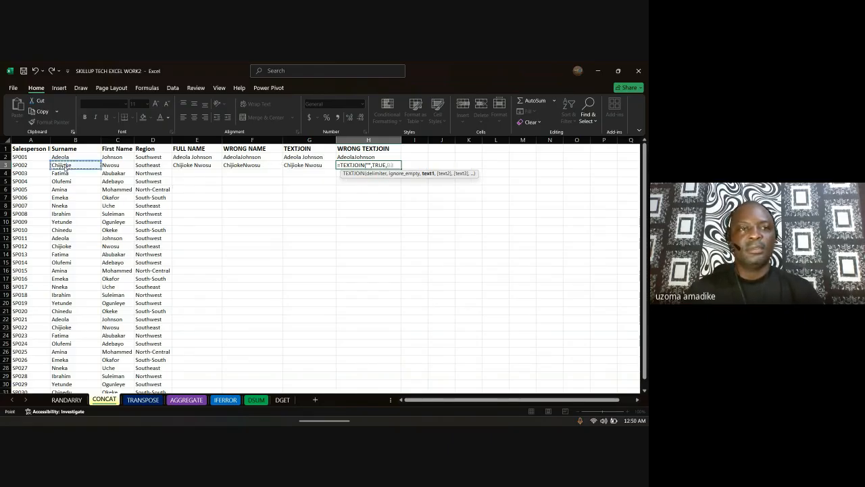
{"action": "type", "text": ","}
{"action": "left_click", "coordinate": [125, 166]}
{"action": "type", "text": ")"}
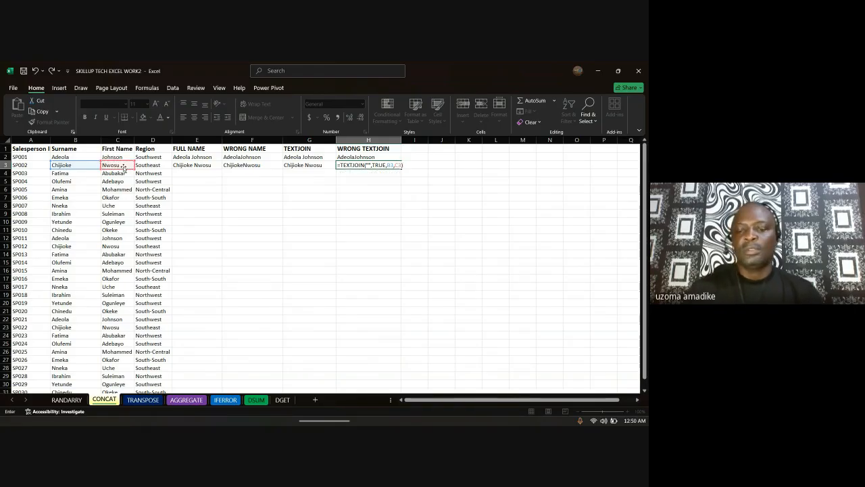
{"action": "key", "text": "Return"}
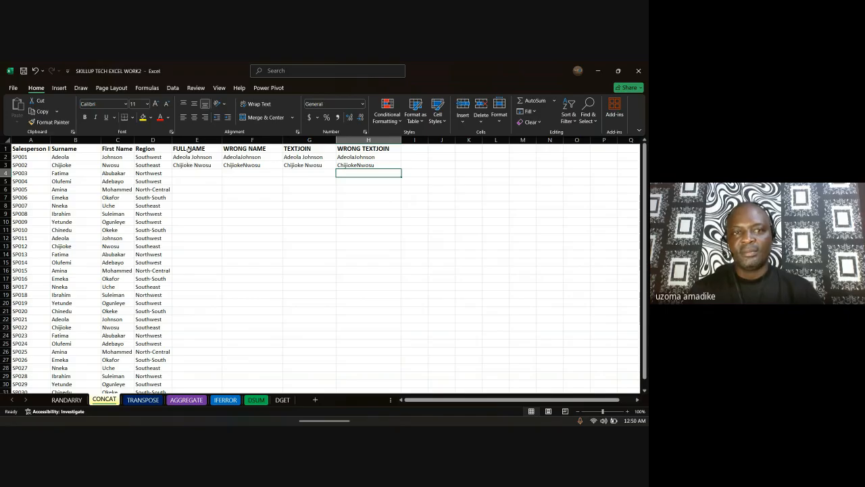
Step: On the TRANSPOSE sheet, type headers SALESPERSON ID, SALESPERON NAME and STATE in A35:C35
{"action": "left_click", "coordinate": [143, 399]}
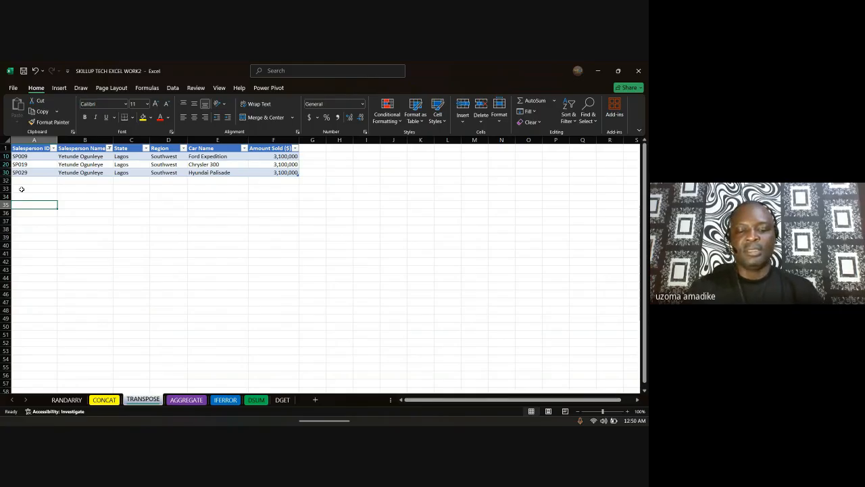
{"action": "type", "text": "SALESPERSON ID"}
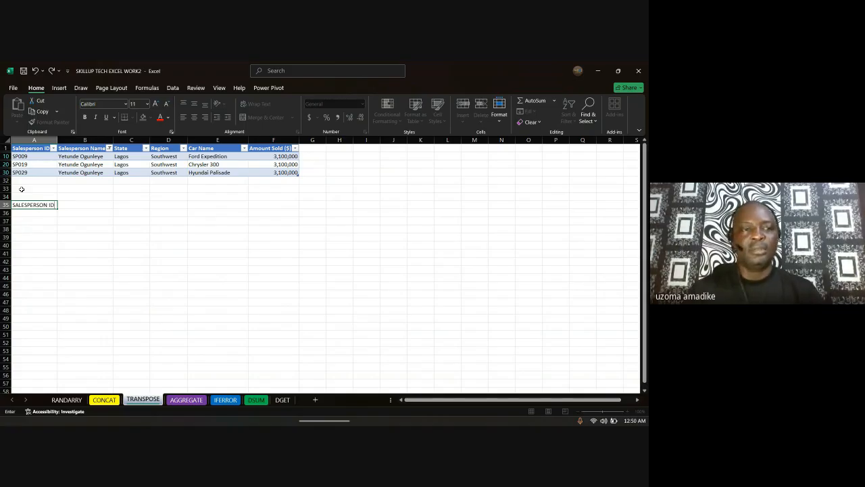
{"action": "key", "text": "Tab"}
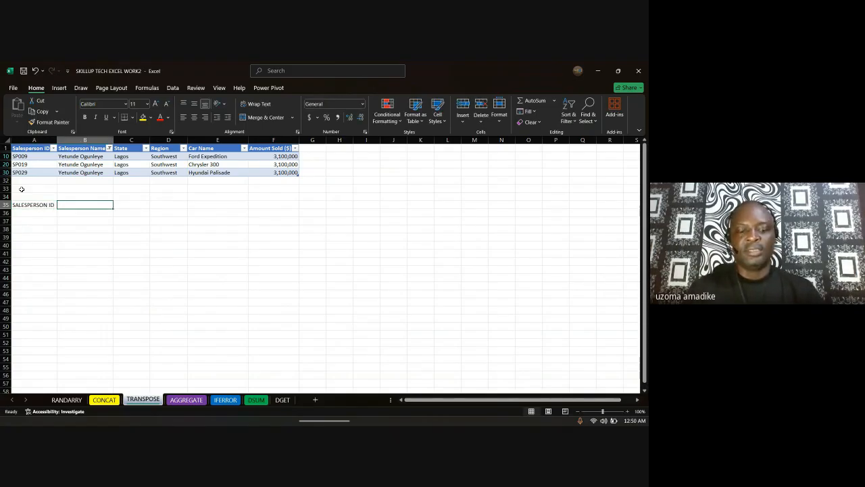
{"action": "type", "text": "SALESPERON NAME"}
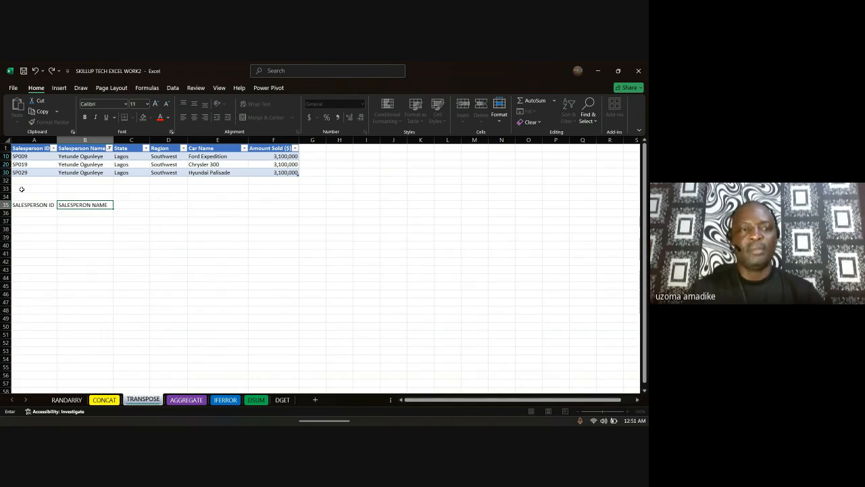
{"action": "key", "text": "Tab"}
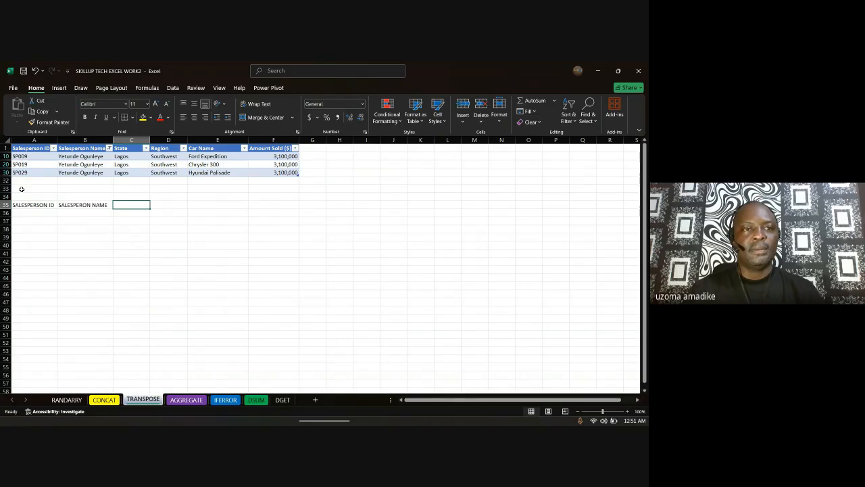
{"action": "type", "text": "STATE"}
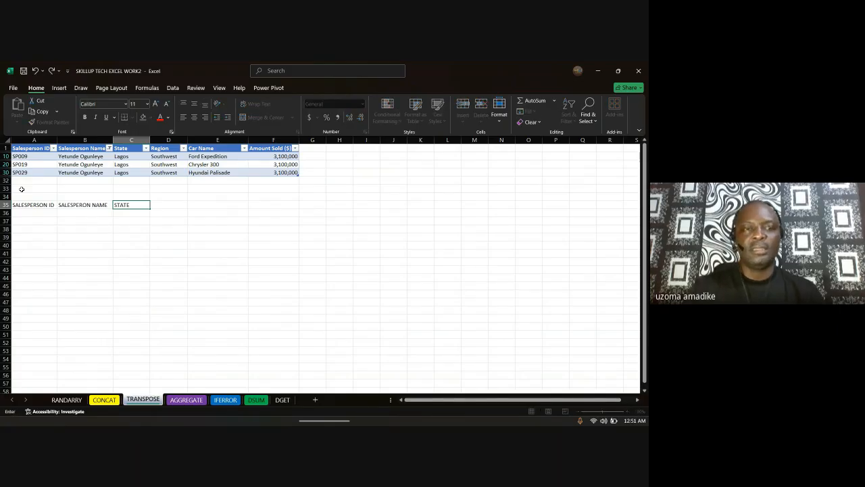
{"action": "key", "text": "Tab"}
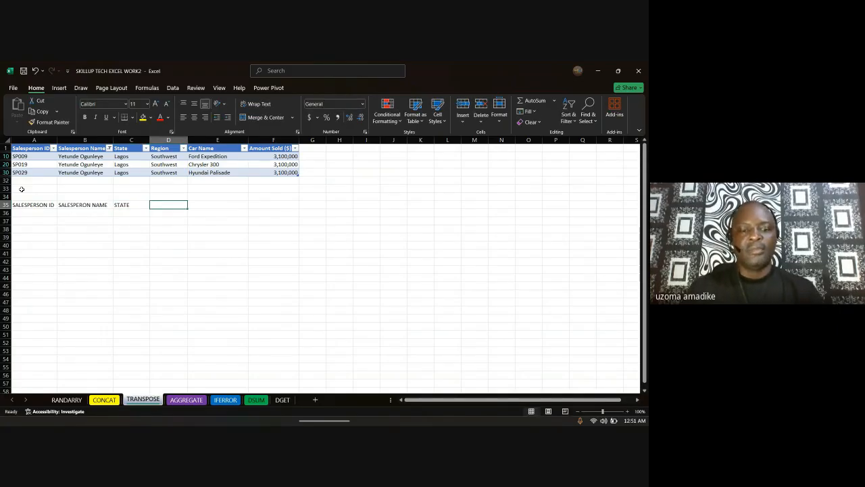
Step: Add headers REGION, CAR NAME and AMOUNT in D35:F35
{"action": "type", "text": "REGI"}
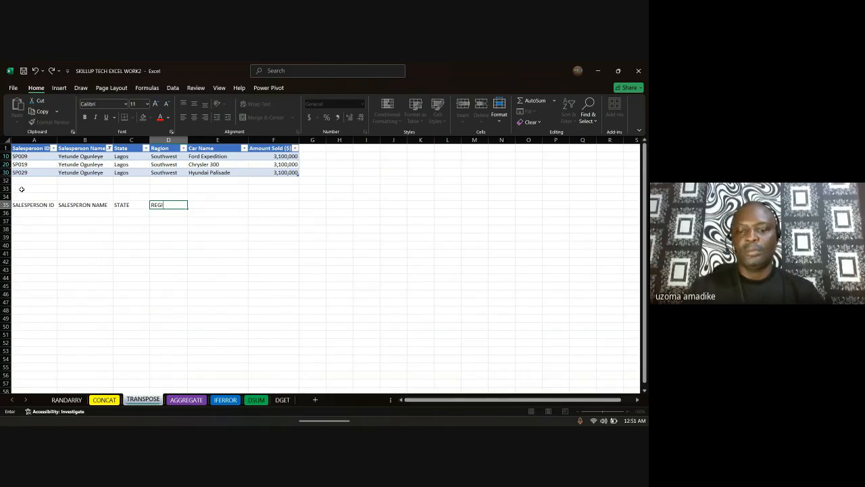
{"action": "type", "text": "ON"}
{"action": "key", "text": "Tab"}
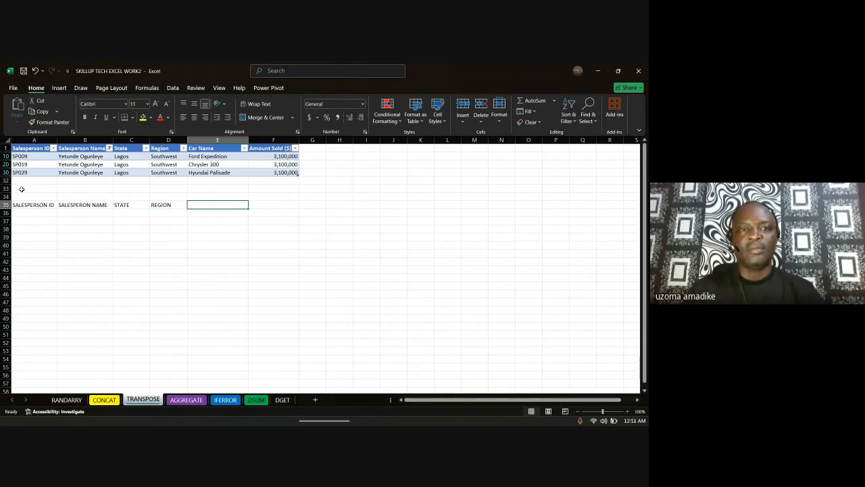
{"action": "type", "text": "CAR NAME"}
{"action": "key", "text": "Tab"}
{"action": "type", "text": "AMO"}
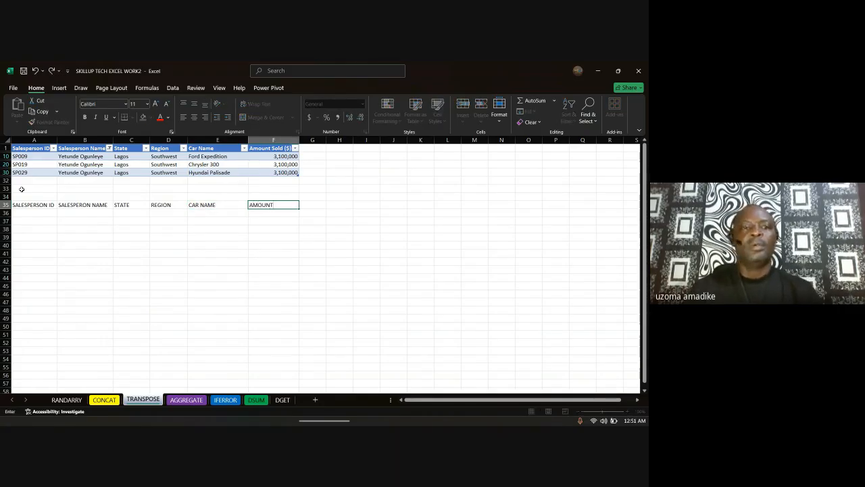
{"action": "key", "text": "Return"}
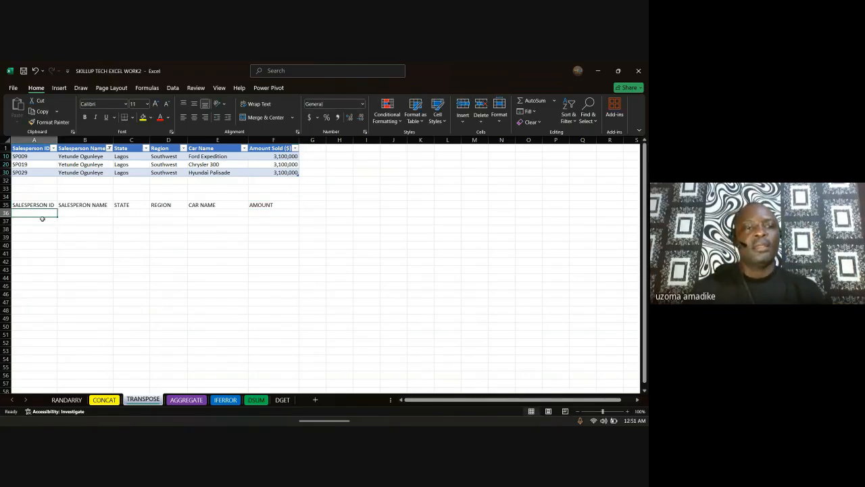
Step: Enter =TRANSPOSE(A35:F35) in A38 to list the headers down column A
{"action": "left_click", "coordinate": [17, 204]}
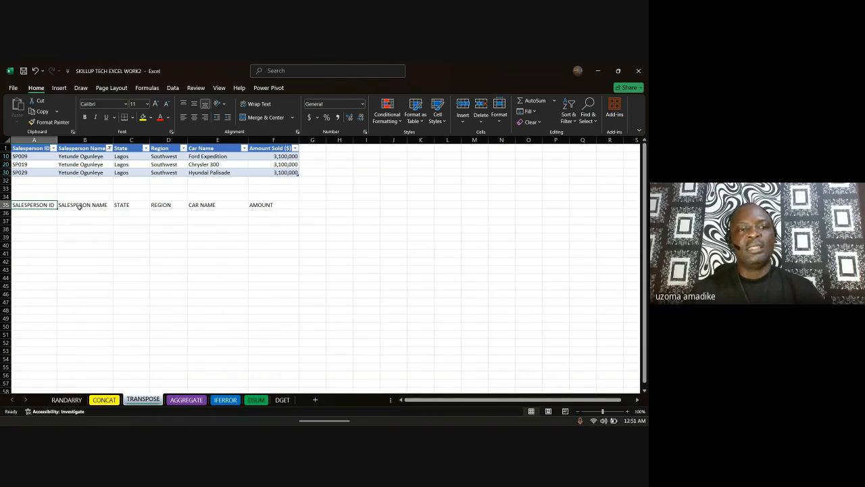
{"action": "left_click", "coordinate": [31, 224]}
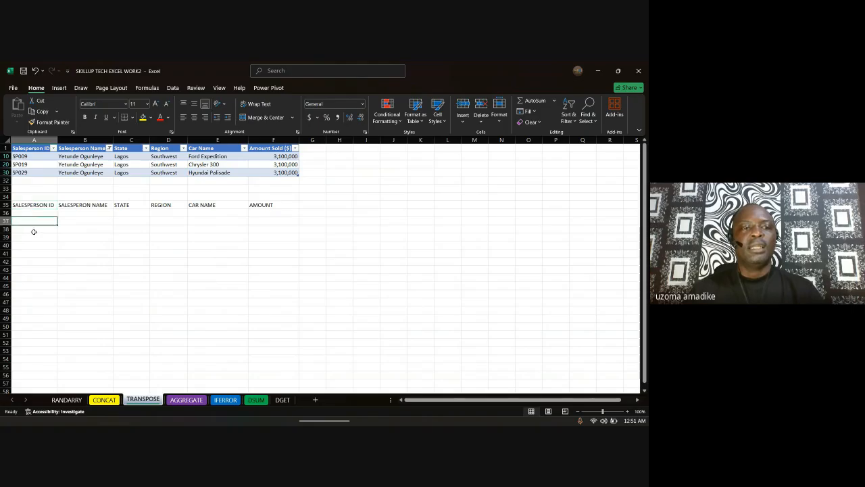
{"action": "left_click", "coordinate": [32, 230]}
{"action": "type", "text": "=TRAN"}
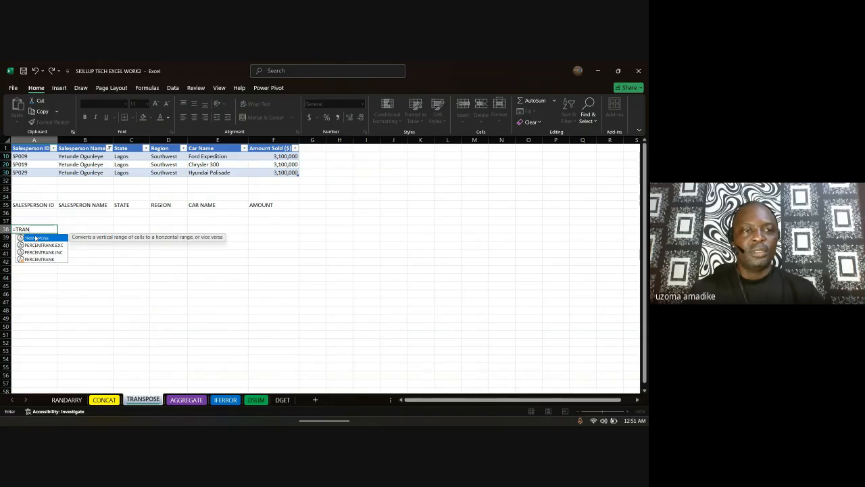
{"action": "double_click", "coordinate": [36, 238]}
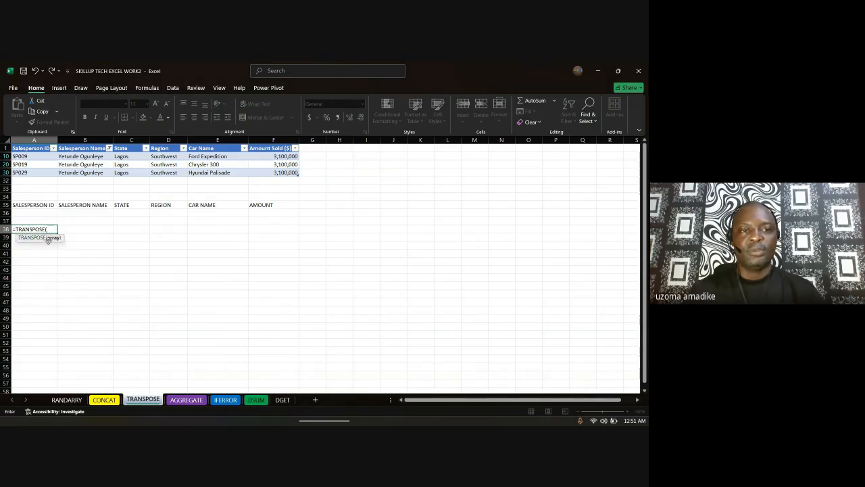
{"action": "left_click_drag", "start_coordinate": [17, 202], "coordinate": [267, 205]}
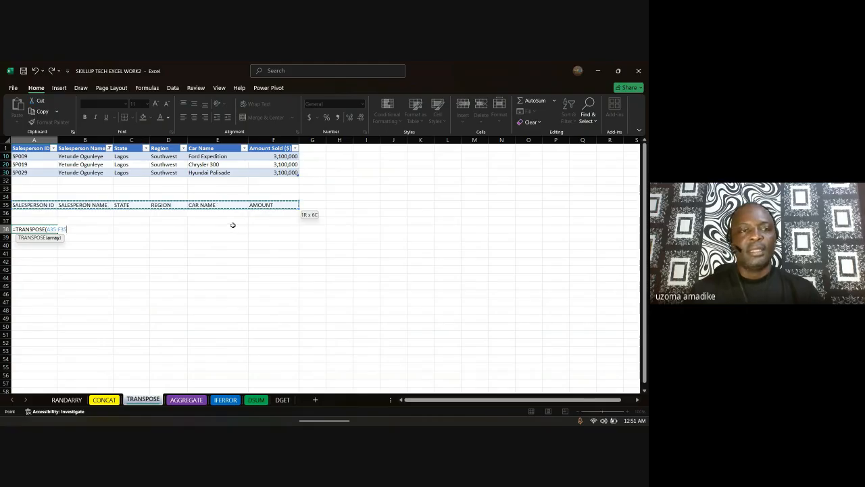
{"action": "type", "text": ")"}
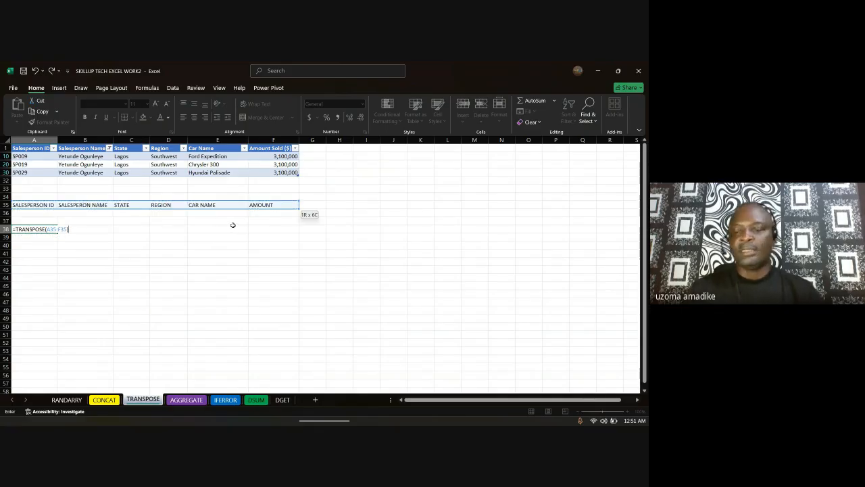
{"action": "key", "text": "Return"}
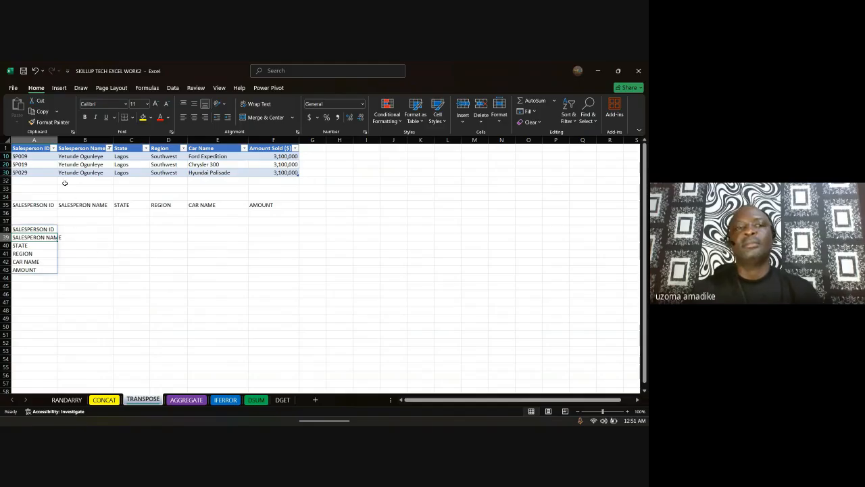
Step: Autofit column A to fit the transposed header names
{"action": "double_click", "coordinate": [57, 139]}
{"action": "left_click", "coordinate": [106, 214]}
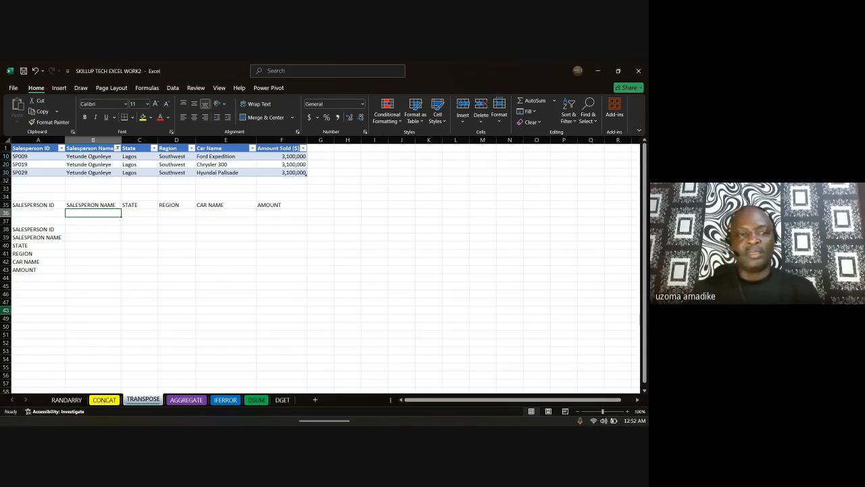
{"action": "left_click", "coordinate": [27, 288]}
Step: Enter =TRANSPOSE(A38:A43) in A45 to spread the headers across row 45
{"action": "type", "text": "=TRAN"}
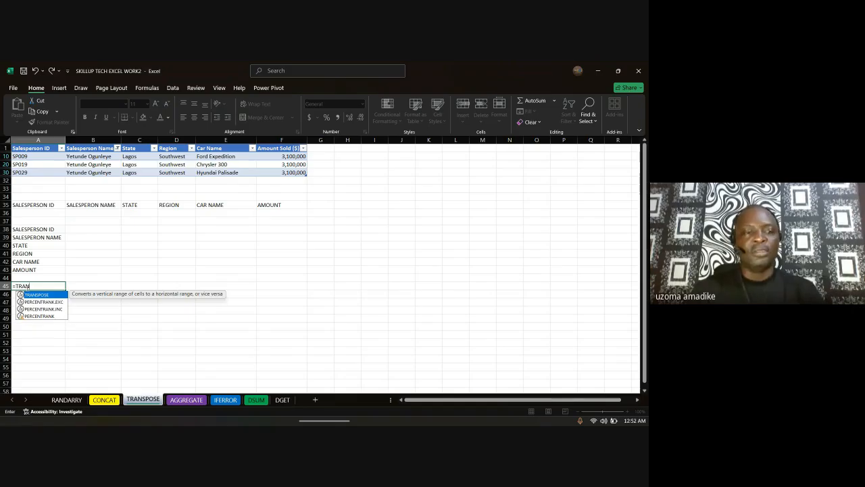
{"action": "double_click", "coordinate": [41, 296]}
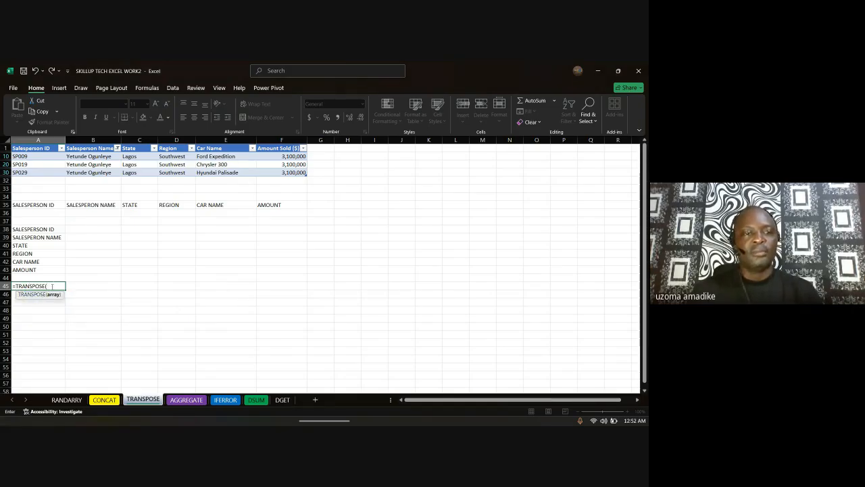
{"action": "left_click_drag", "start_coordinate": [27, 230], "coordinate": [25, 276]}
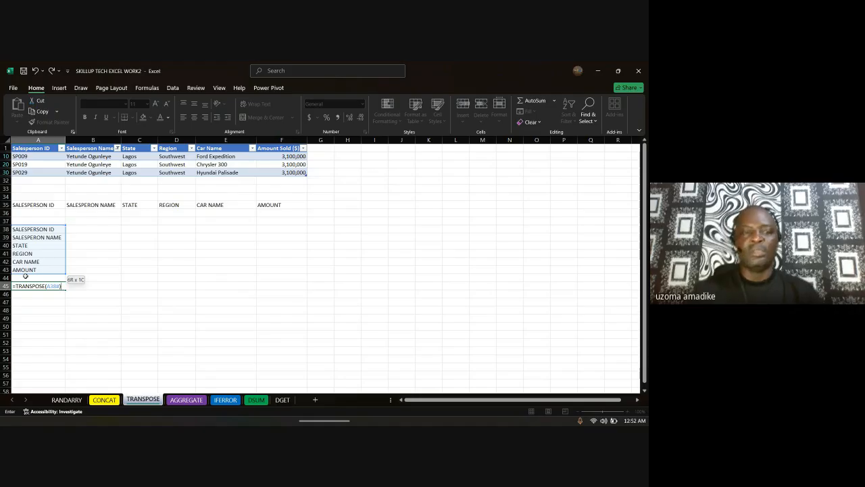
{"action": "key", "text": "Return"}
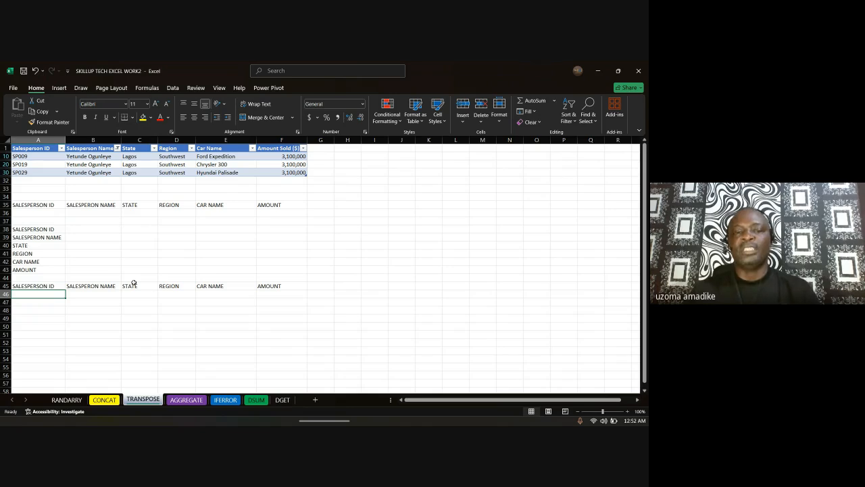
{"action": "left_click", "coordinate": [185, 399]}
Step: On the IFERROR sheet, widen columns A and C to fit country names and World Cup Attempts
{"action": "left_click", "coordinate": [218, 399]}
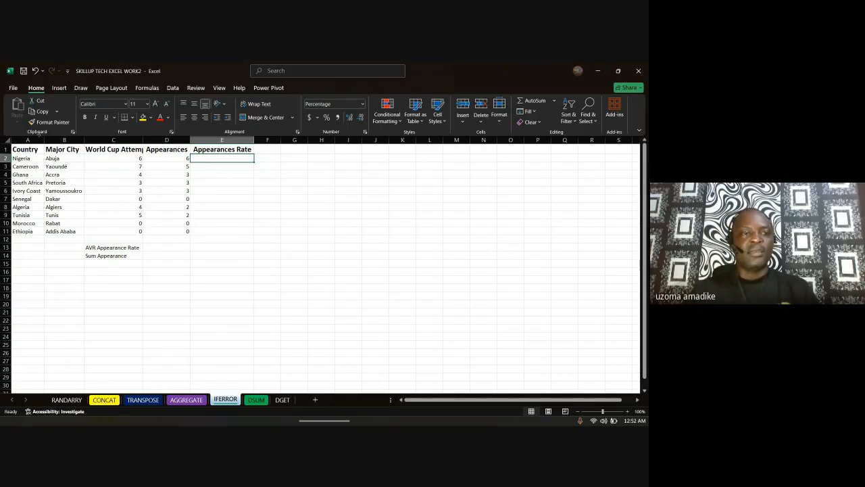
{"action": "left_click", "coordinate": [37, 139]}
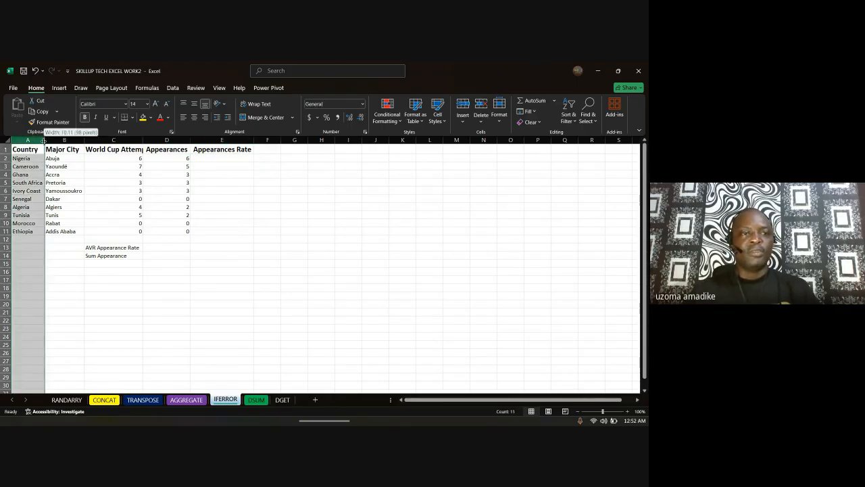
{"action": "left_click_drag", "start_coordinate": [43, 140], "coordinate": [49, 140]}
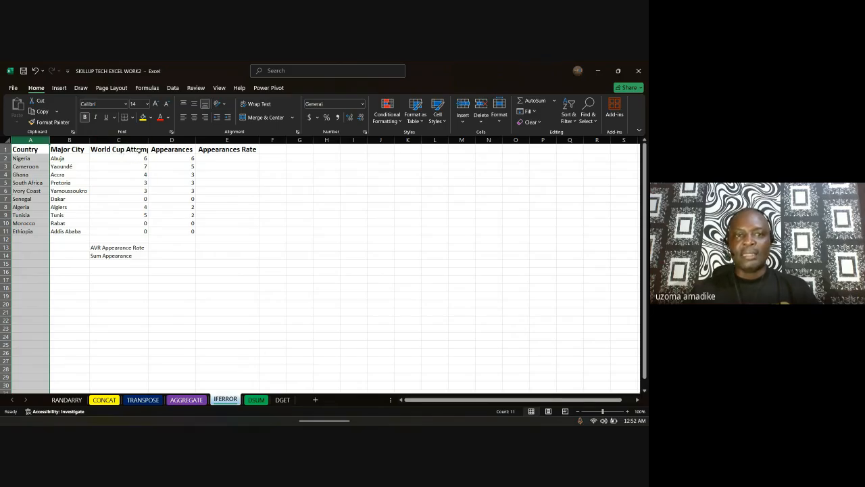
{"action": "mouse_move", "coordinate": [148, 140]}
{"action": "left_mouse_down"}
{"action": "mouse_move", "coordinate": [168, 141]}
{"action": "mouse_move", "coordinate": [158, 141]}
{"action": "left_mouse_up"}
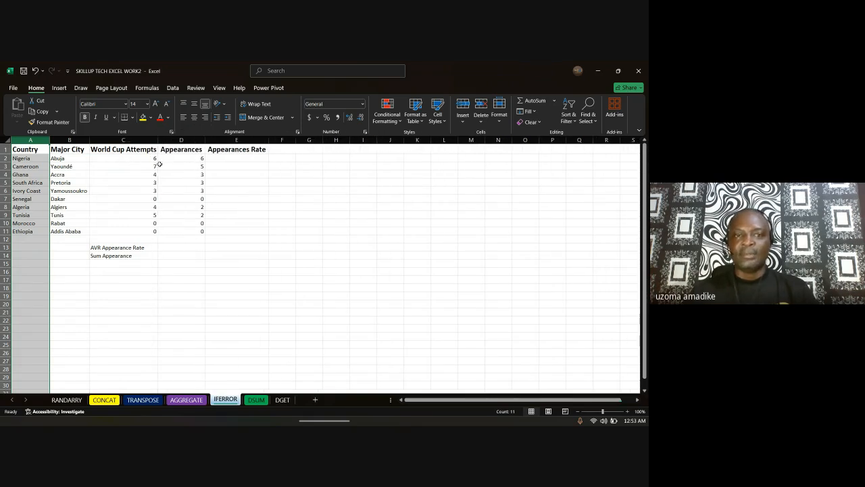
{"action": "left_click", "coordinate": [244, 161]}
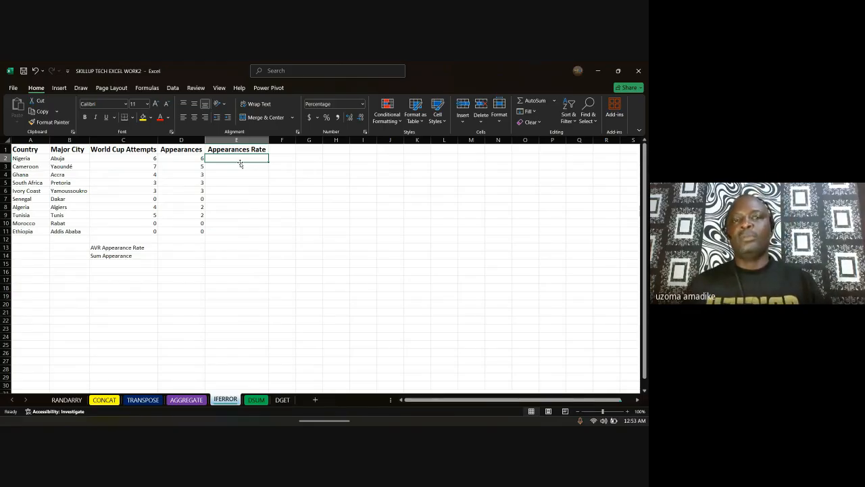
Step: Enter =IFERROR(D2/C2,"Check Date") in E2, giving Nigeria a 100% appearance rate
{"action": "type", "text": "="}
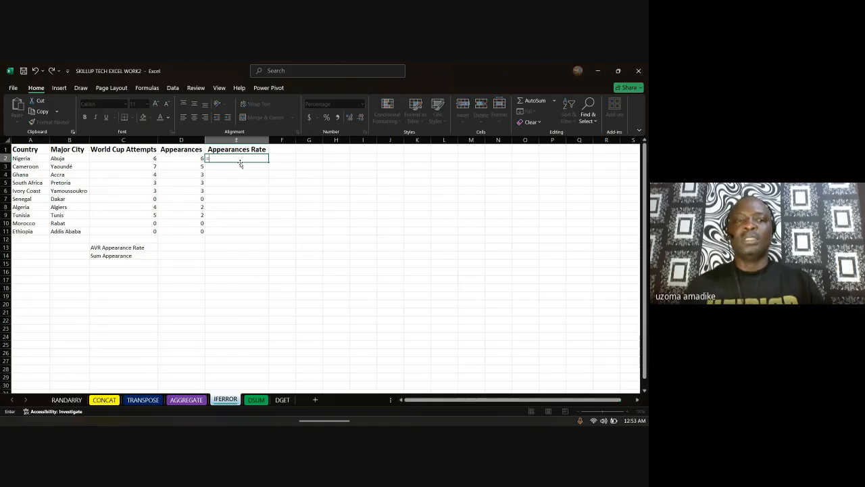
{"action": "type", "text": "I"}
{"action": "type", "text": "E"}
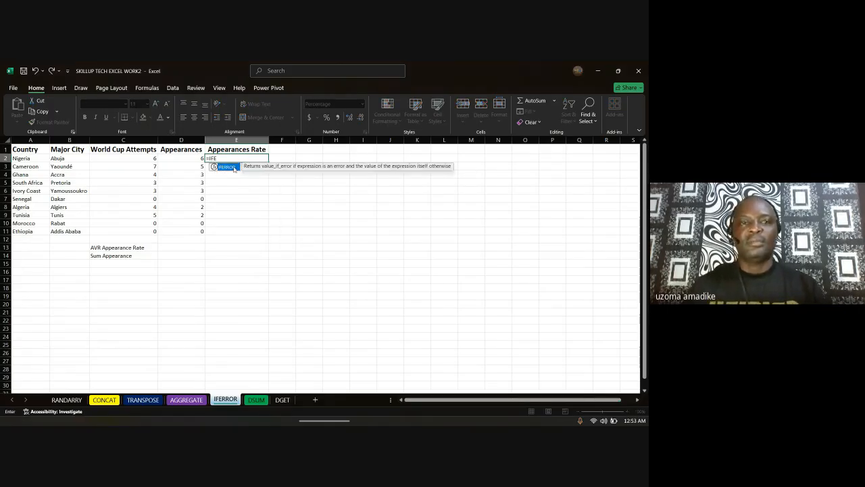
{"action": "key", "text": "Tab"}
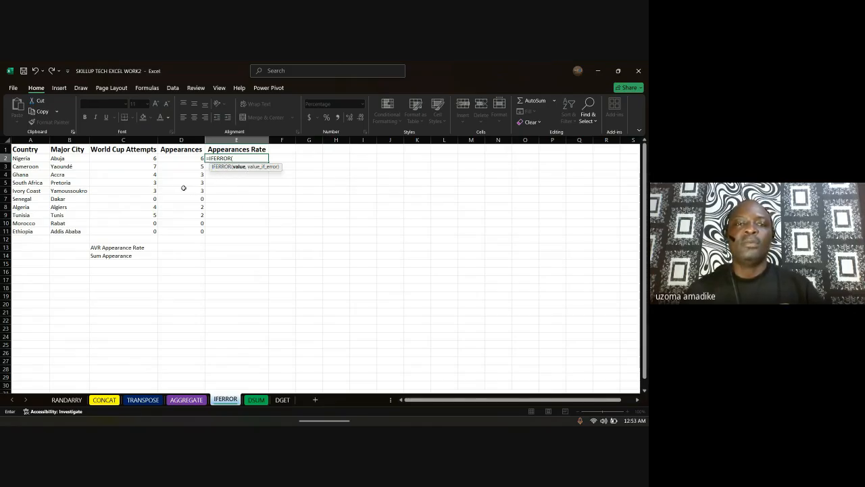
{"action": "left_click", "coordinate": [186, 158]}
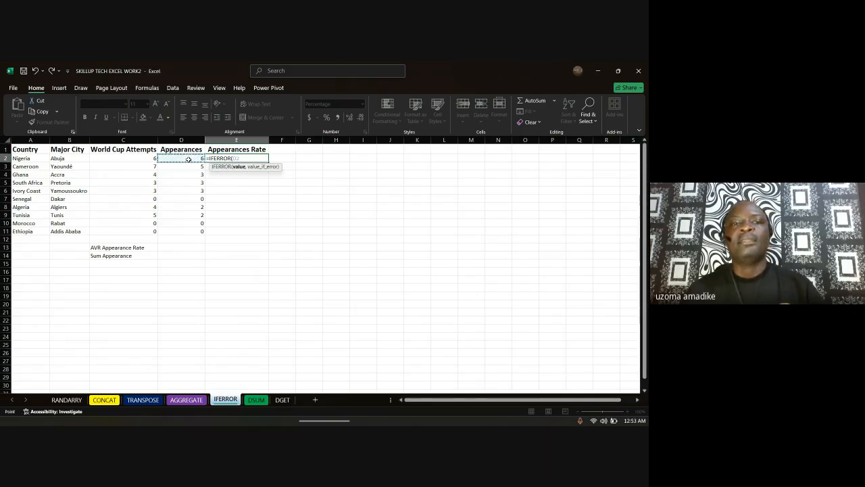
{"action": "type", "text": "/"}
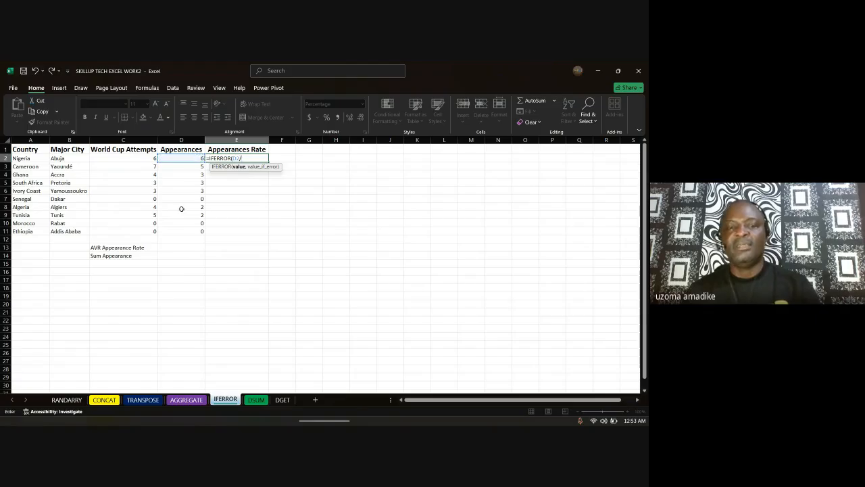
{"action": "left_click", "coordinate": [142, 158]}
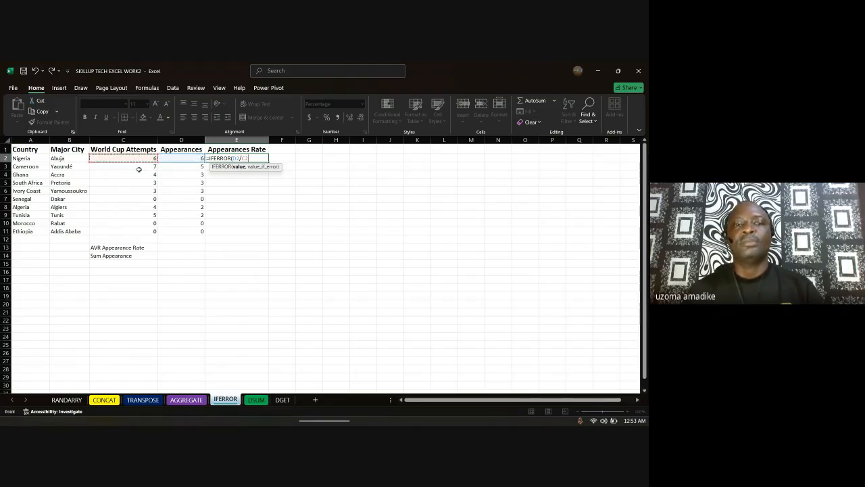
{"action": "type", "text": ","}
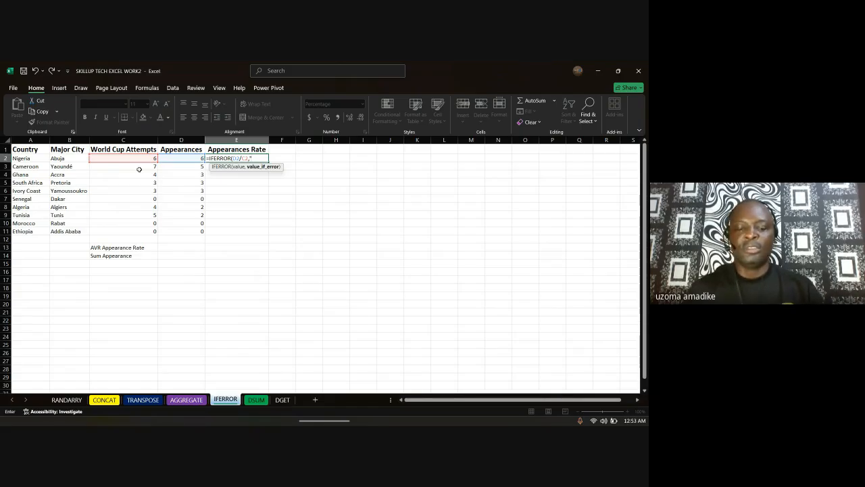
{"action": "type", "text": "\"nO"}
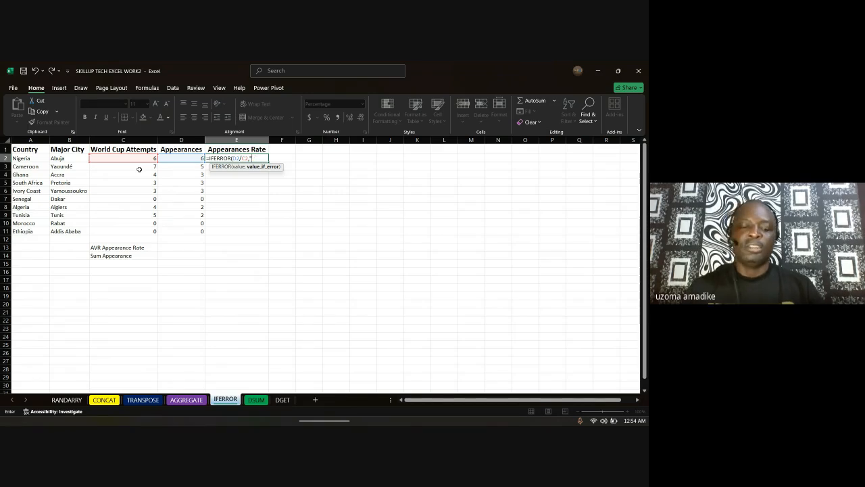
{"action": "key", "text": "BackSpace"}
{"action": "key", "text": "BackSpace"}
{"action": "key", "text": "BackSpace"}
{"action": "key", "text": "BackSpace"}
{"action": "key", "text": "BackSpace"}
{"action": "type", "text": "Check Date"}
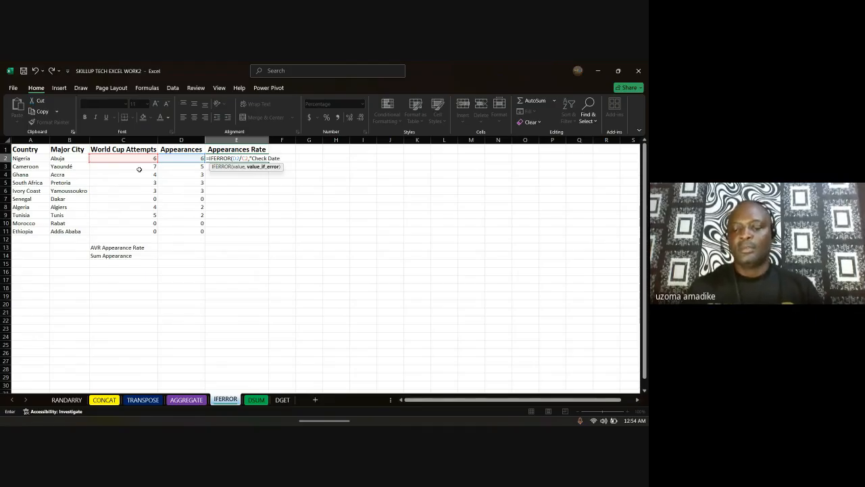
{"action": "type", "text": "\")"}
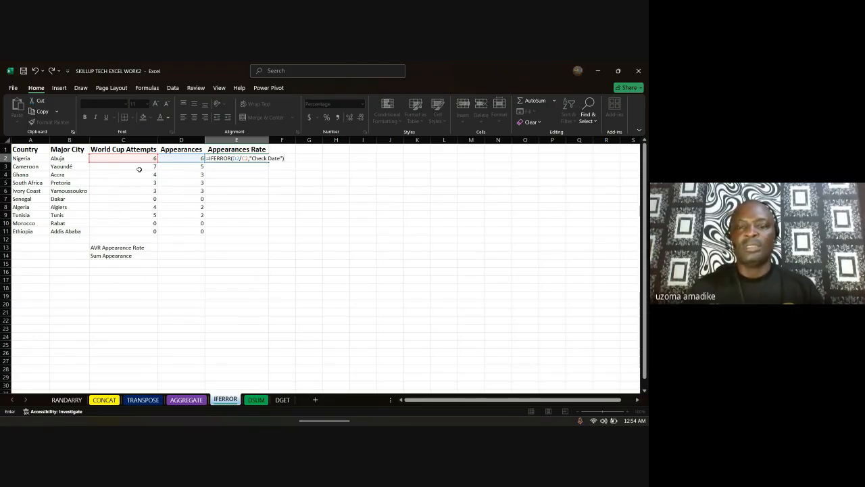
{"action": "key", "text": "Return"}
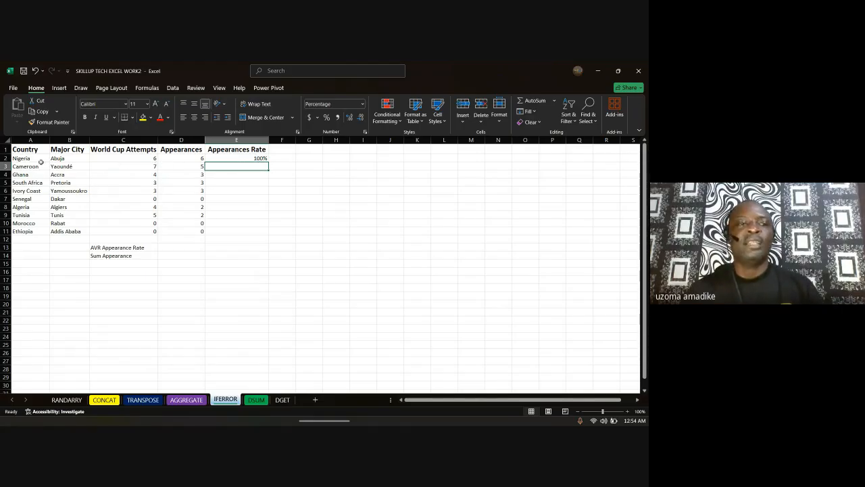
{"action": "left_click", "coordinate": [265, 158]}
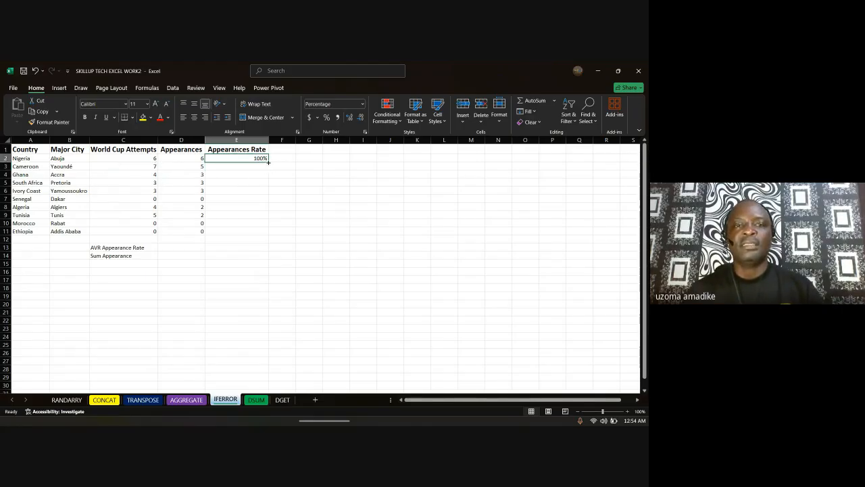
Step: Fill the E2 rate formula down to E11 and verify Senegal's zero-attempt row shows Check Date
{"action": "double_click", "coordinate": [268, 162]}
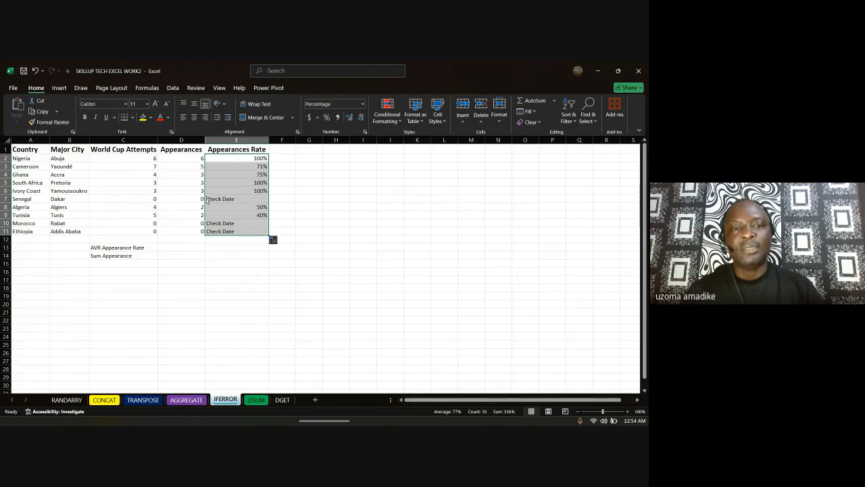
{"action": "left_click", "coordinate": [150, 201]}
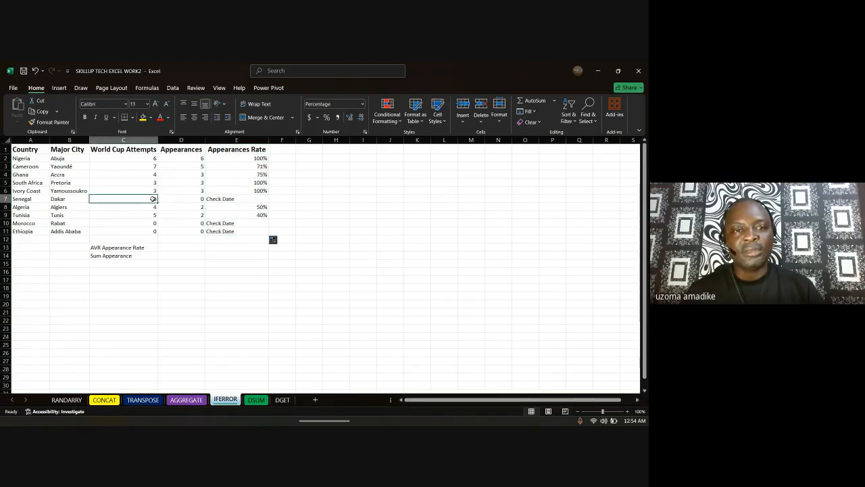
{"action": "left_click", "coordinate": [200, 200]}
{"action": "left_click", "coordinate": [231, 200]}
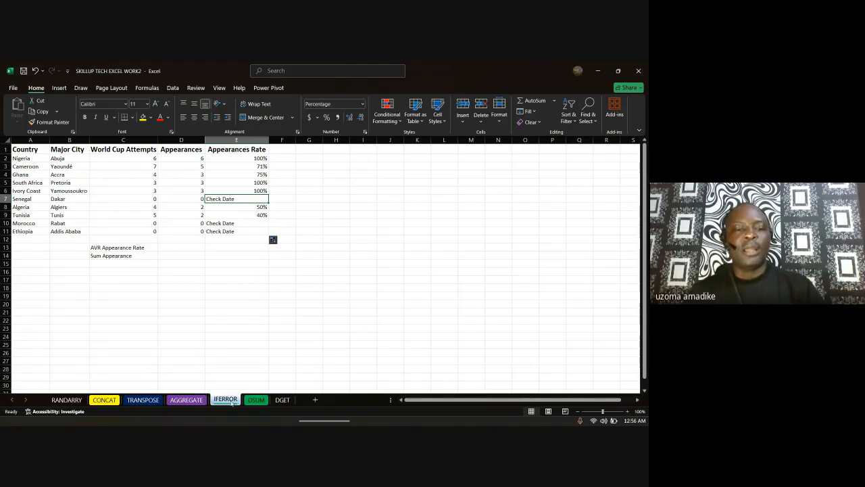
Step: Go to the AGGREGATE sheet with the countries' attempts and appearances
{"action": "left_click", "coordinate": [184, 400]}
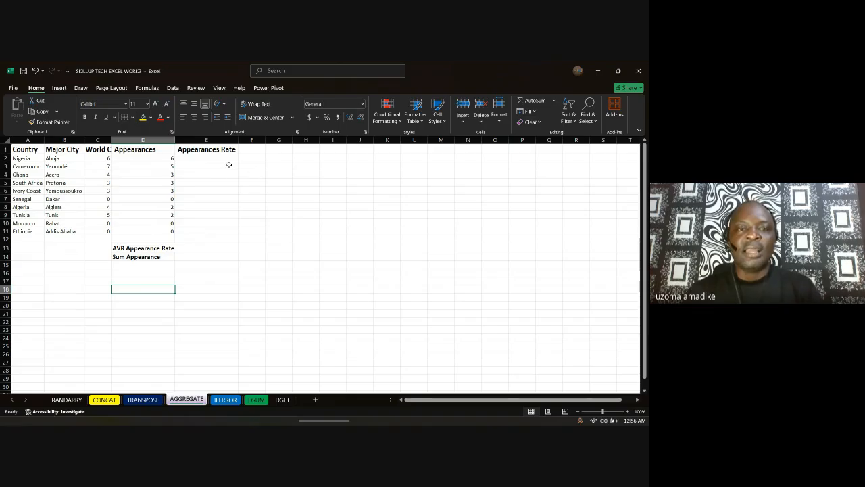
{"action": "left_click", "coordinate": [225, 399]}
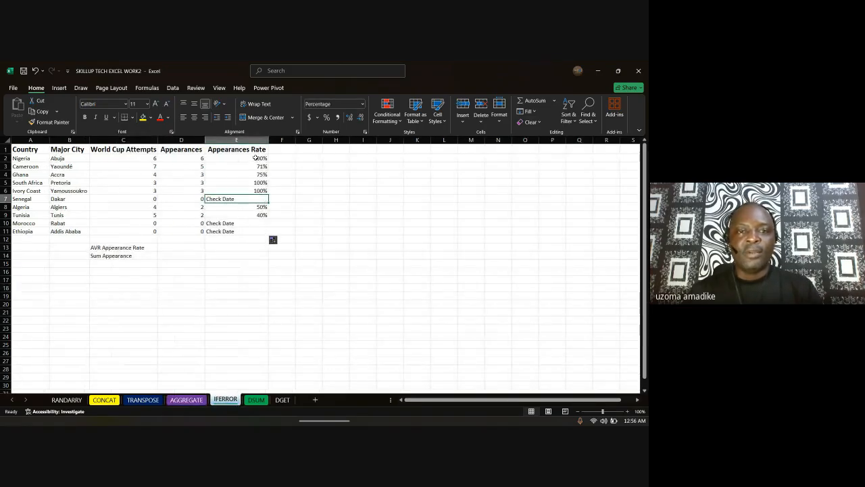
{"action": "left_click", "coordinate": [200, 400]}
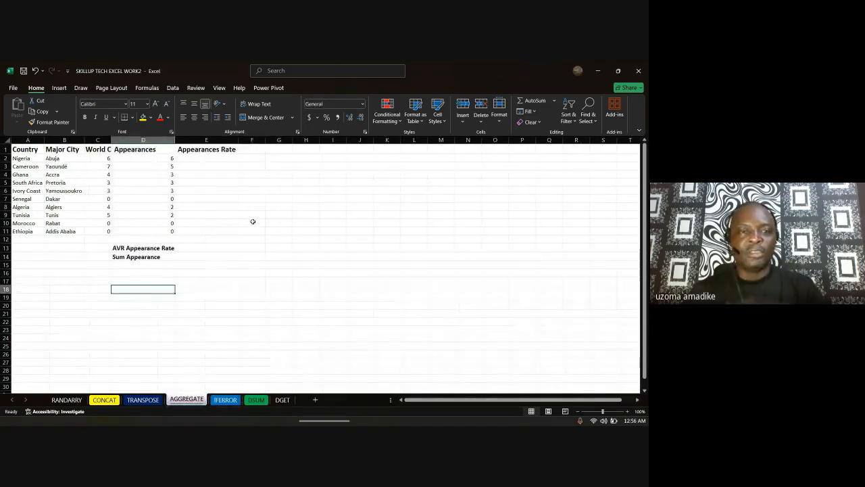
{"action": "left_click", "coordinate": [225, 160]}
Step: Enter =IFERROR(D2/C2,"Check Data") in E2 as the appearances rate
{"action": "type", "text": "="}
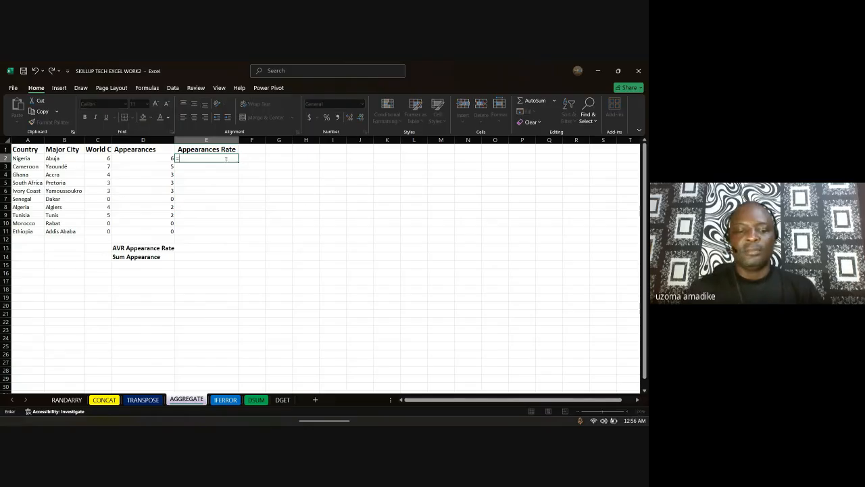
{"action": "type", "text": "ifer"}
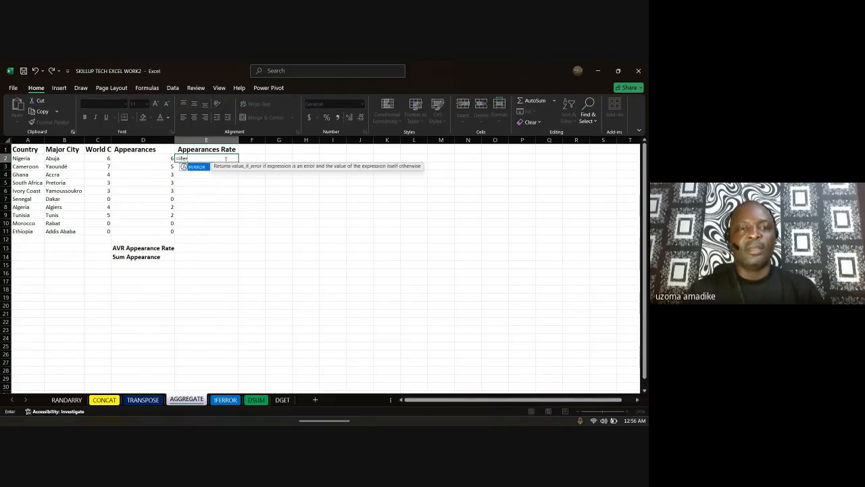
{"action": "double_click", "coordinate": [200, 168]}
{"action": "left_click", "coordinate": [159, 158]}
{"action": "type", "text": "/"}
{"action": "left_click", "coordinate": [101, 158]}
{"action": "type", "text": ",\""}
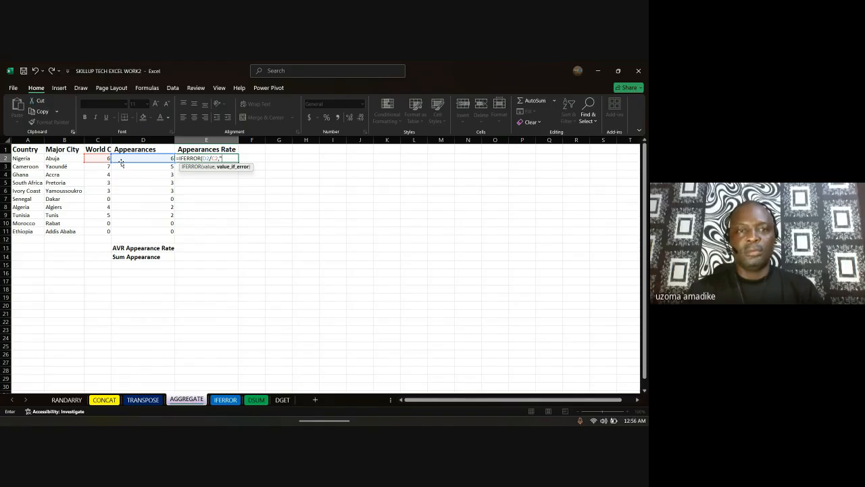
{"action": "type", "text": "Check Dat"}
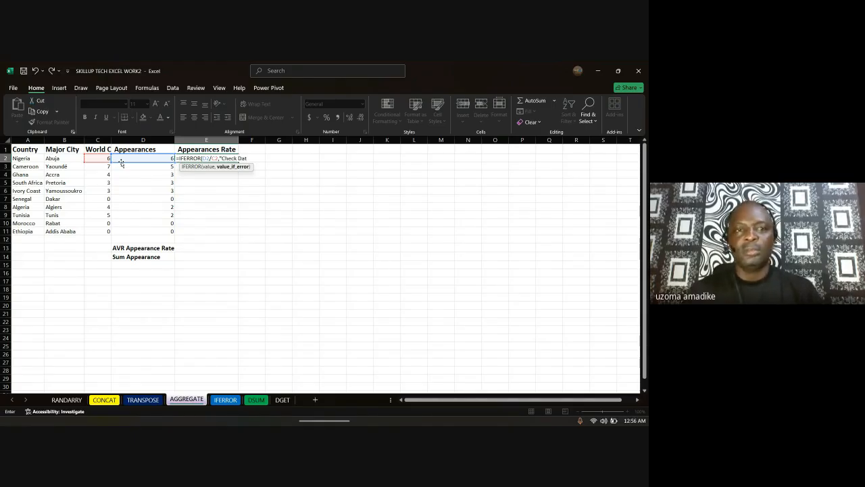
{"action": "type", "text": "a\""}
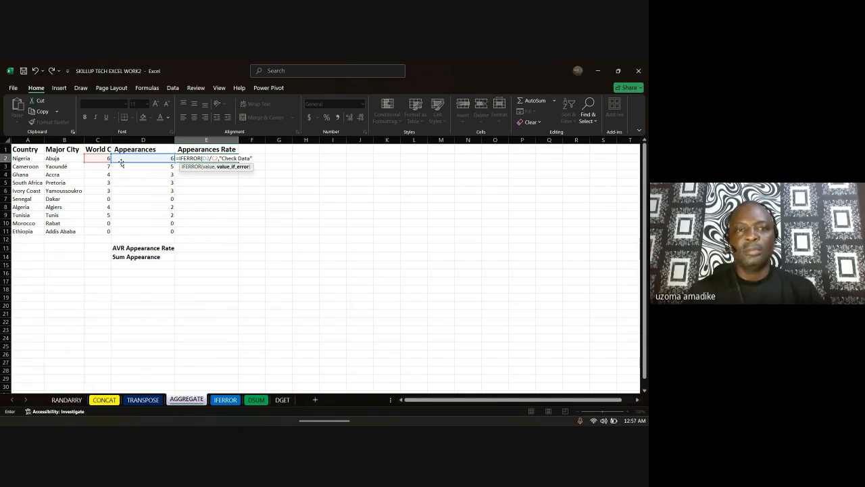
{"action": "key", "text": "Return"}
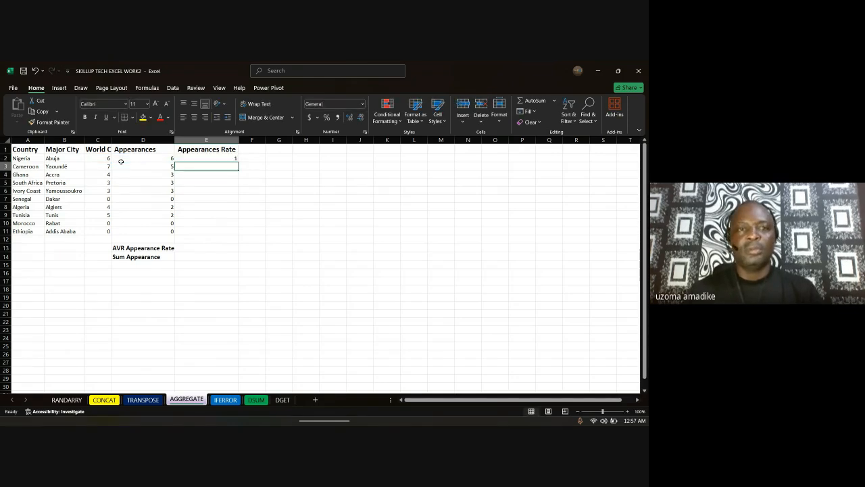
Step: Fill E2's rate formula down to E11, then reopen E2 for editing
{"action": "left_click", "coordinate": [237, 158]}
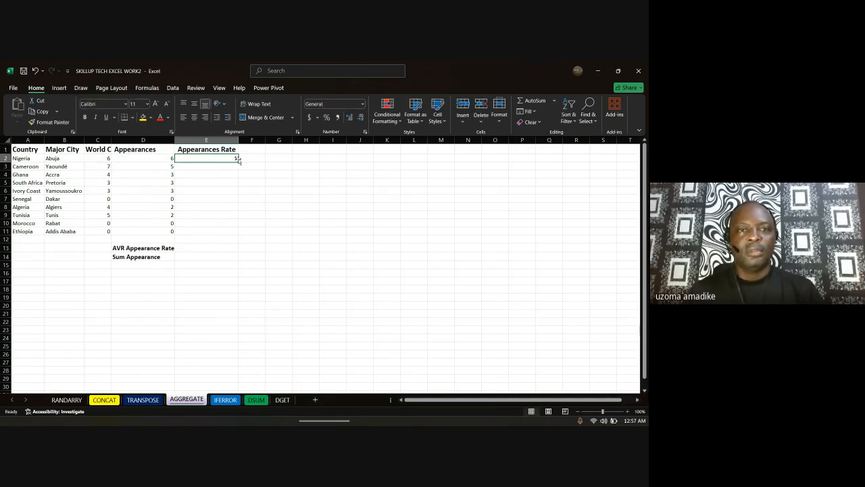
{"action": "left_click_drag", "start_coordinate": [238, 160], "coordinate": [237, 234]}
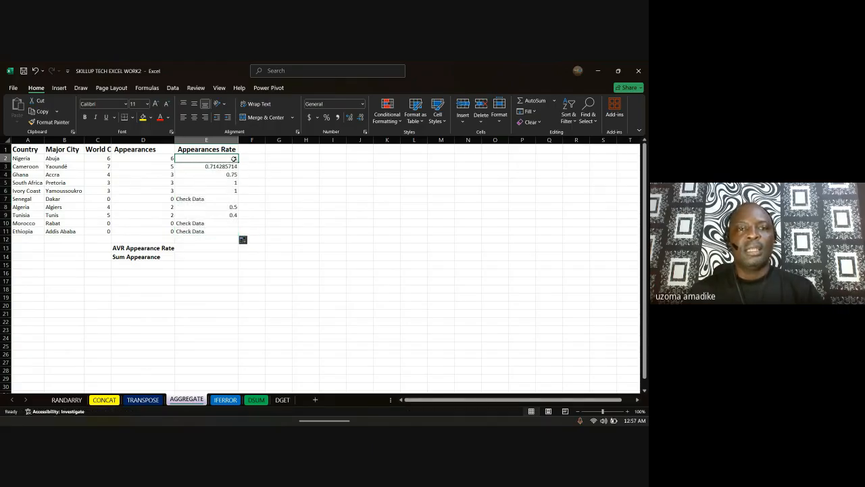
{"action": "double_click", "coordinate": [233, 158]}
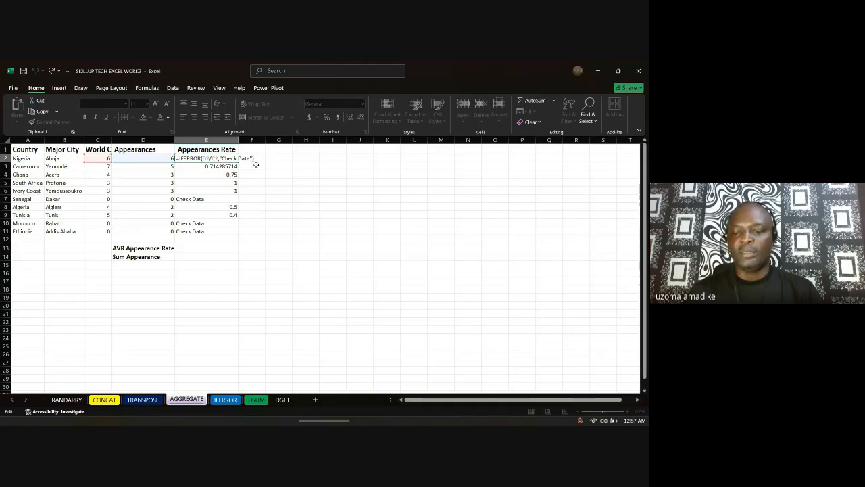
Step: Multiply E2's rate formula by 10, then change the multiplier to 100
{"action": "type", "text": "*10"}
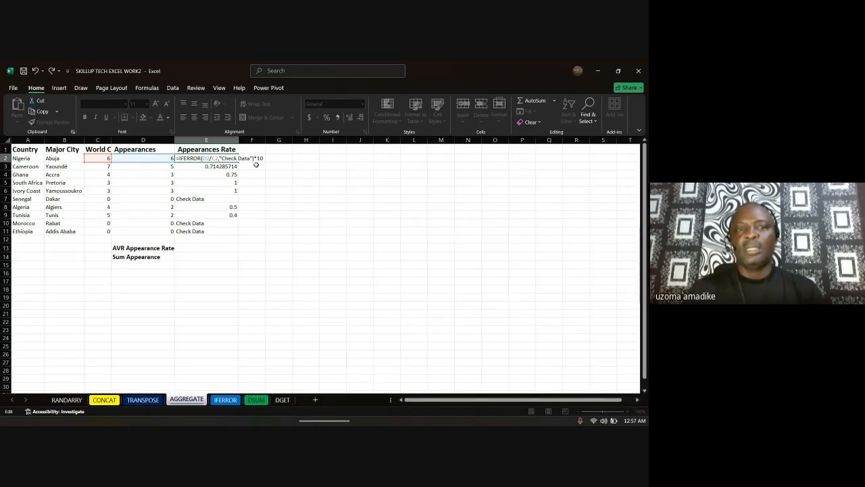
{"action": "key", "text": "Return"}
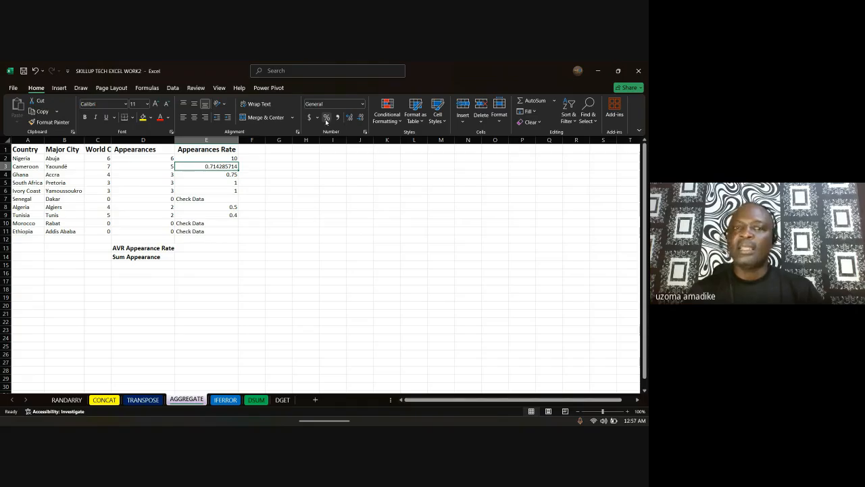
{"action": "left_click", "coordinate": [236, 158]}
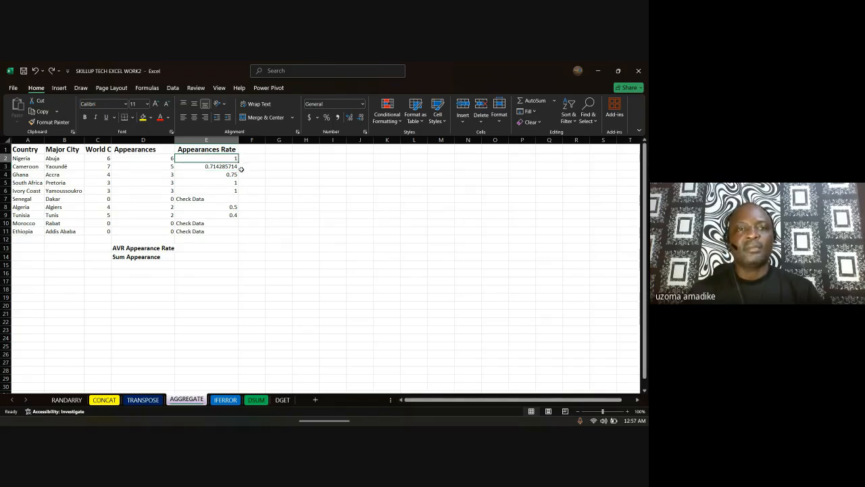
{"action": "double_click", "coordinate": [237, 166]}
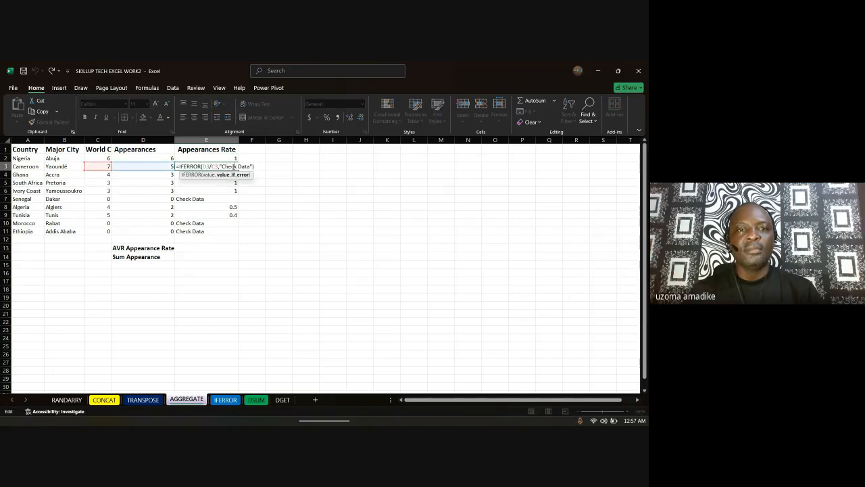
{"action": "left_click", "coordinate": [235, 158]}
{"action": "double_click", "coordinate": [235, 158]}
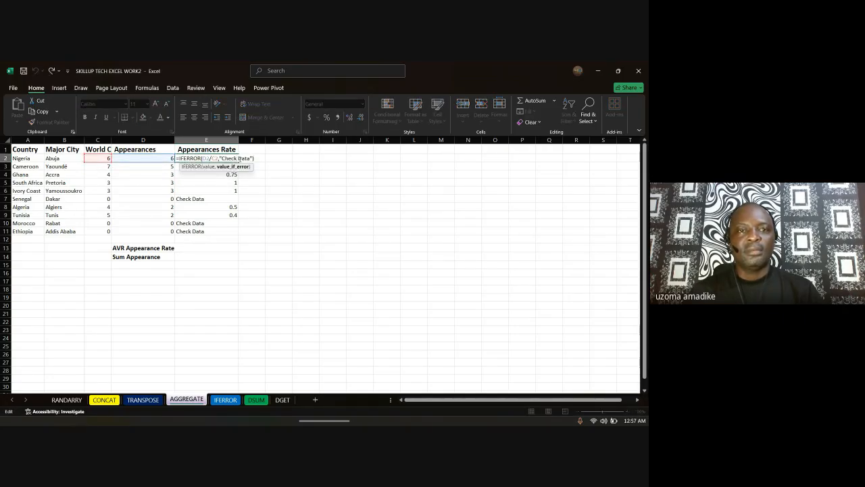
{"action": "left_click", "coordinate": [259, 158]}
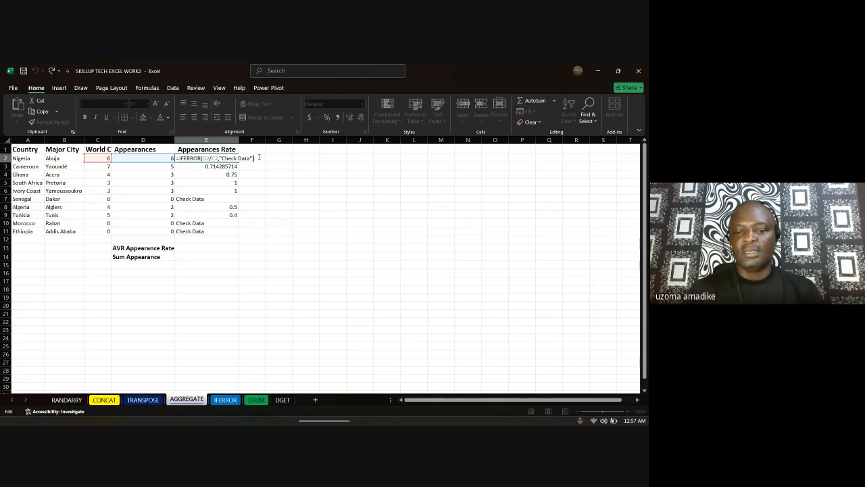
{"action": "type", "text": "*100"}
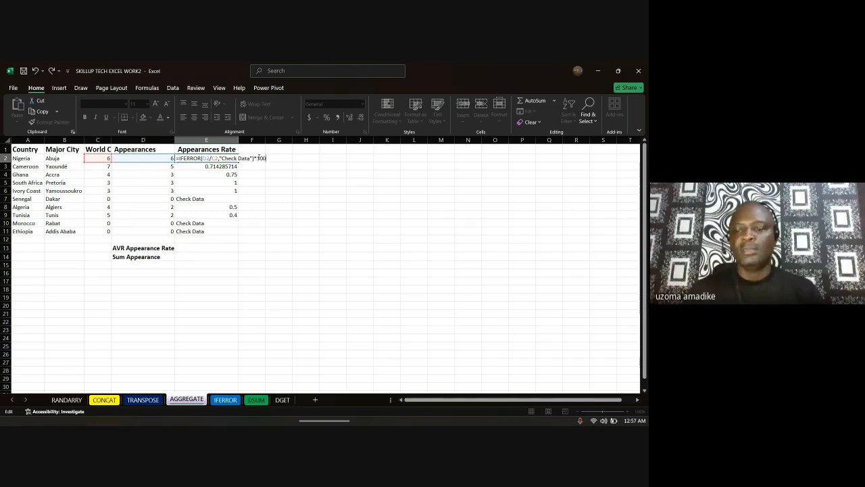
{"action": "key", "text": "Return"}
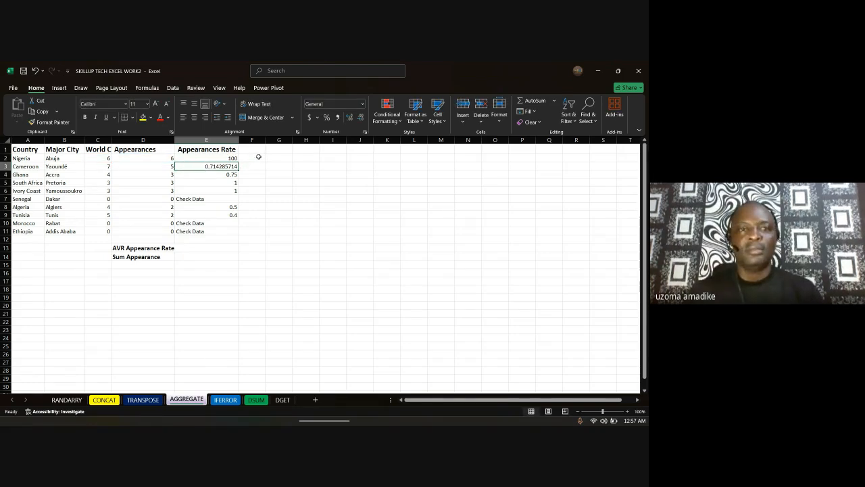
Step: Fill the scaled formula down to E11 and format the rates as percentages
{"action": "left_click", "coordinate": [232, 158]}
{"action": "left_click_drag", "start_coordinate": [238, 162], "coordinate": [238, 235]}
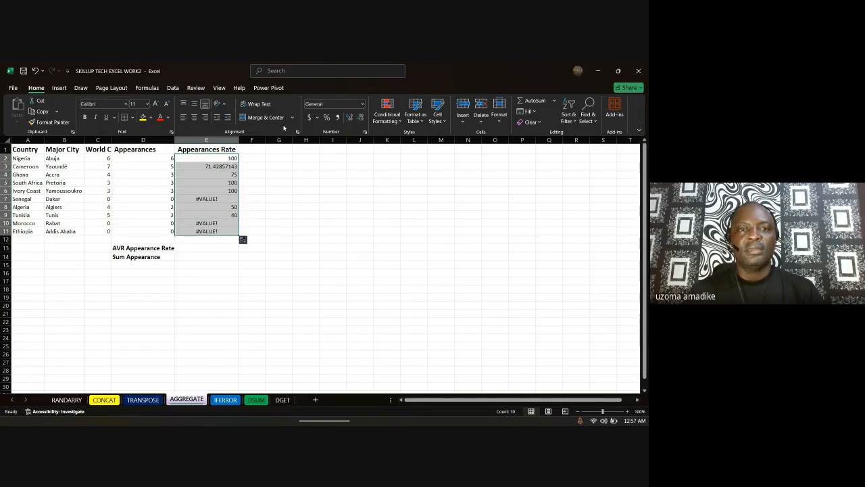
{"action": "left_click", "coordinate": [327, 117]}
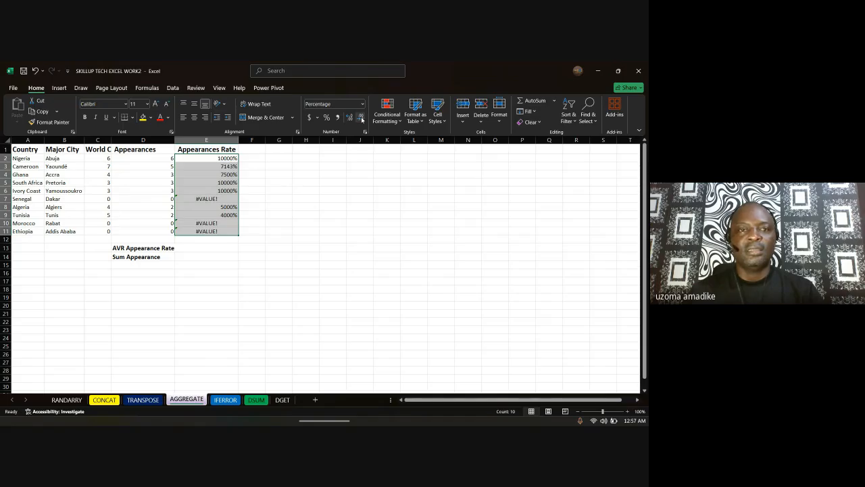
Step: Remove the extra zero from E2's multiplier so it shows 100%, and refill to E11
{"action": "left_click", "coordinate": [237, 158]}
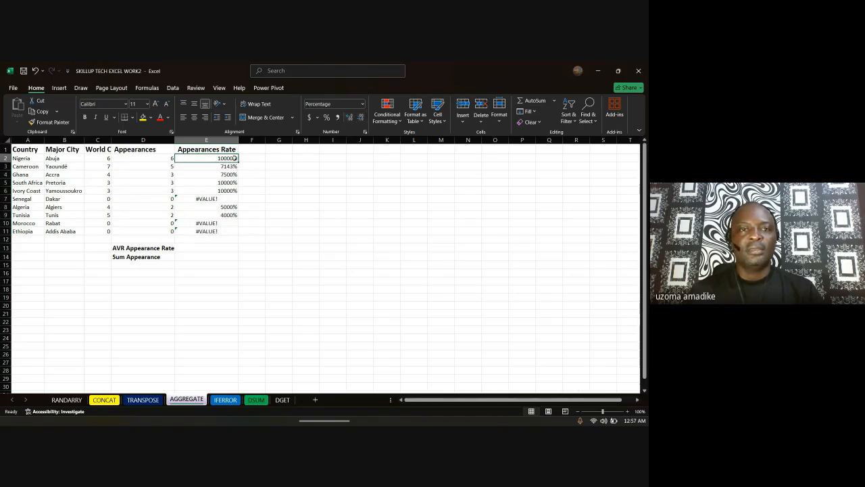
{"action": "double_click", "coordinate": [236, 158]}
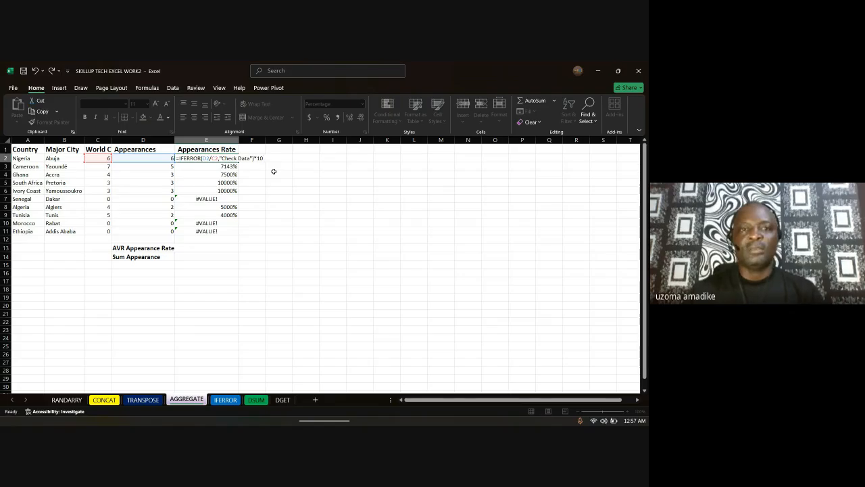
{"action": "key", "text": "Return"}
{"action": "key", "text": "Up"}
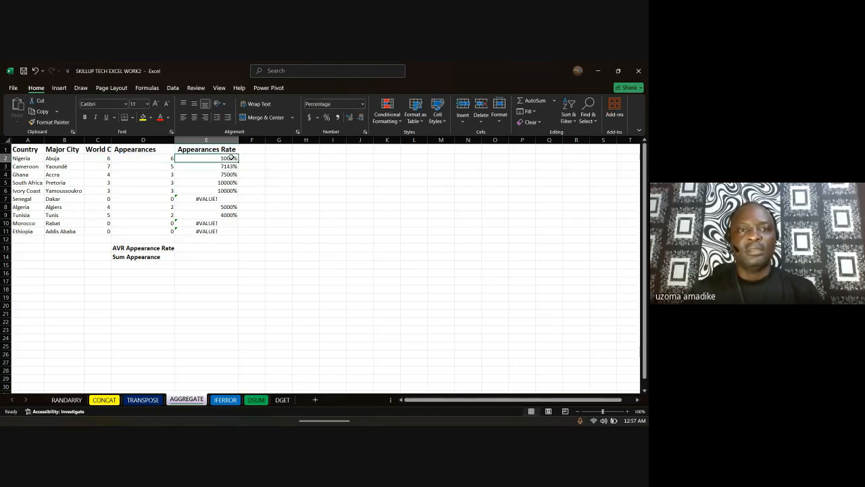
{"action": "key", "text": "F2"}
{"action": "left_click", "coordinate": [264, 158]}
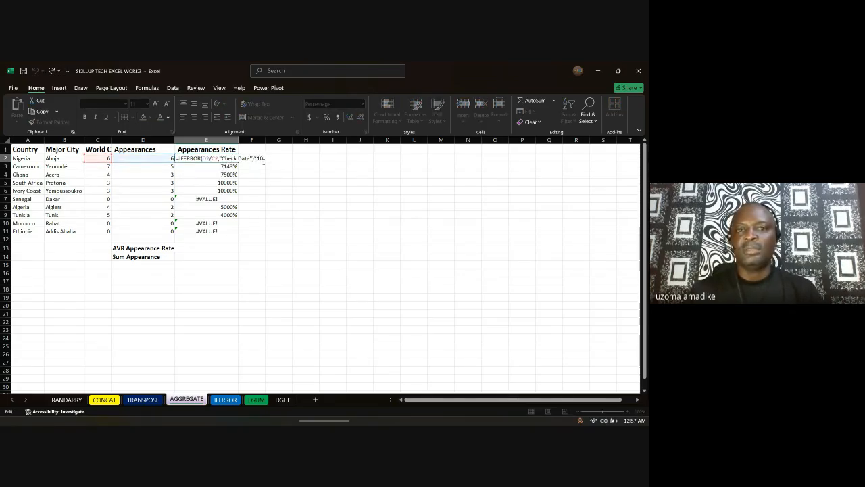
{"action": "key", "text": "BackSpace"}
{"action": "key", "text": "Return"}
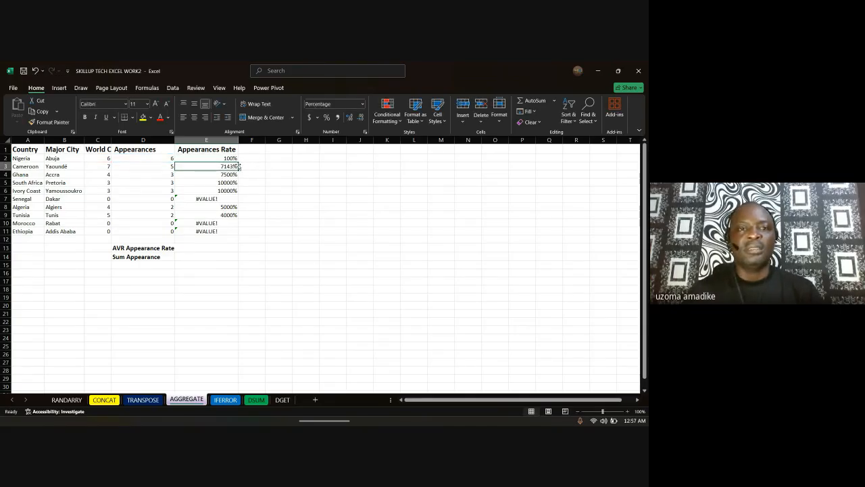
{"action": "left_click", "coordinate": [236, 158]}
{"action": "left_click_drag", "start_coordinate": [238, 160], "coordinate": [238, 233]}
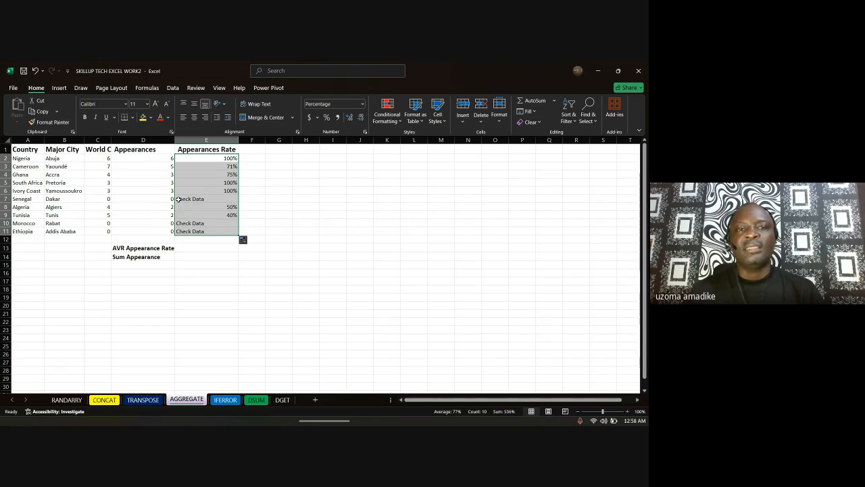
Step: Enter =AGGREGATE(1,6,E2:E11) in E13 to average the rates, ignoring errors, giving 77%
{"action": "left_click", "coordinate": [195, 248]}
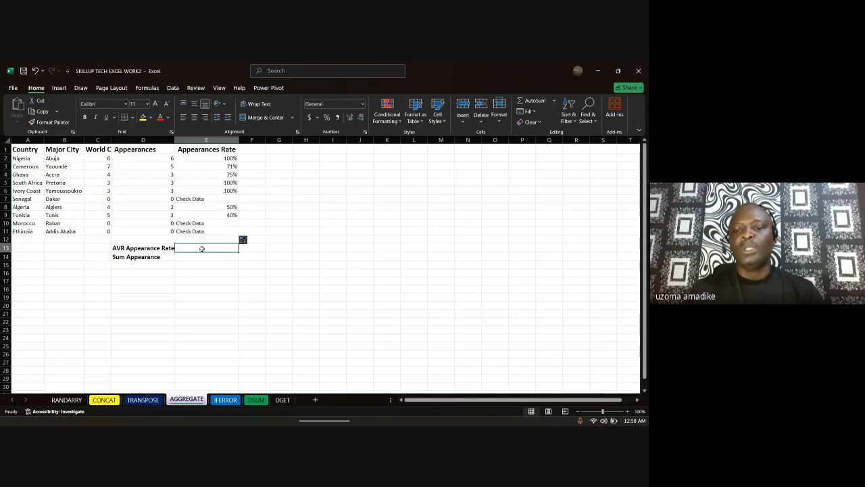
{"action": "type", "text": "="}
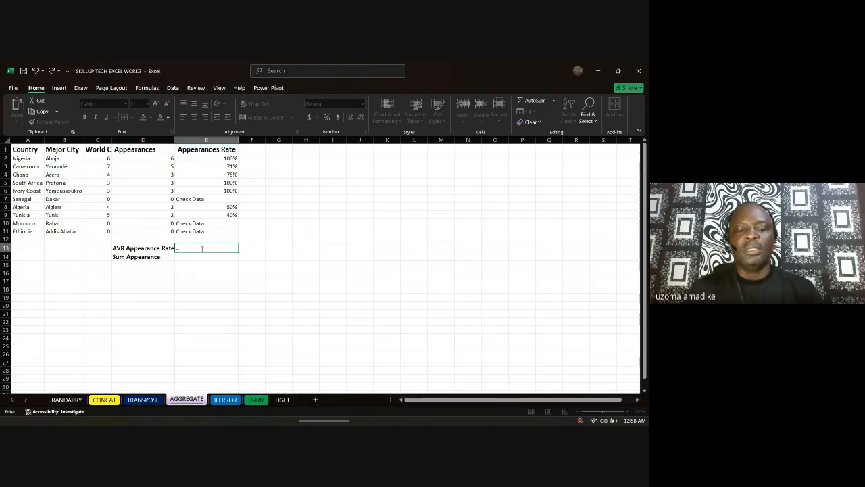
{"action": "type", "text": "agg"}
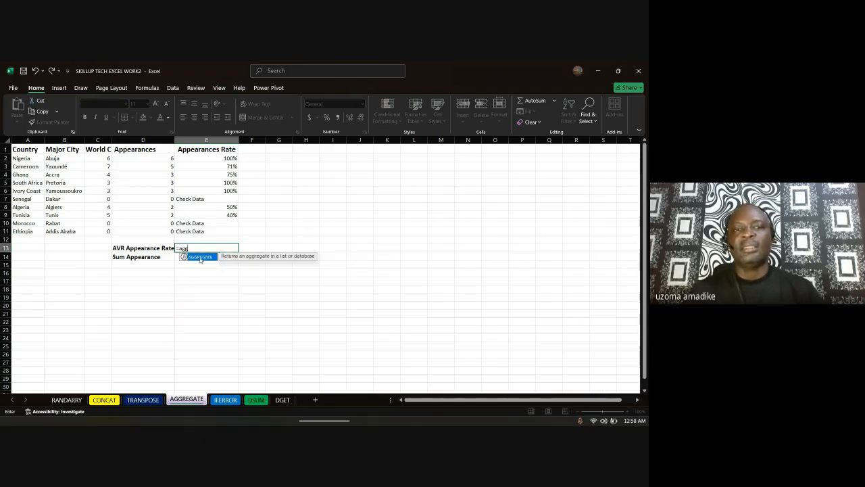
{"action": "double_click", "coordinate": [199, 257]}
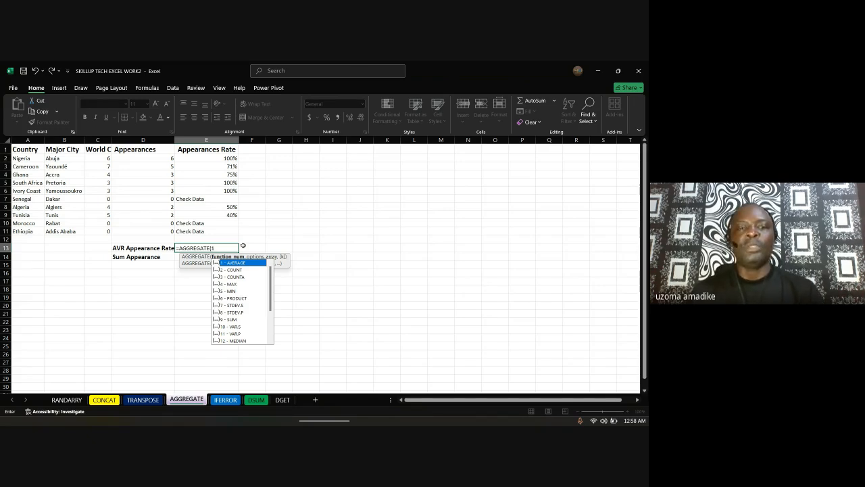
{"action": "type", "text": ","}
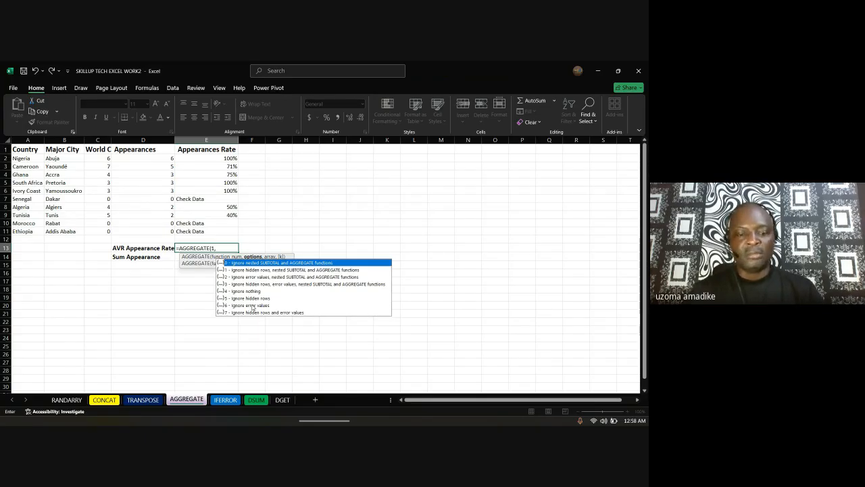
{"action": "double_click", "coordinate": [251, 304]}
{"action": "type", "text": ","}
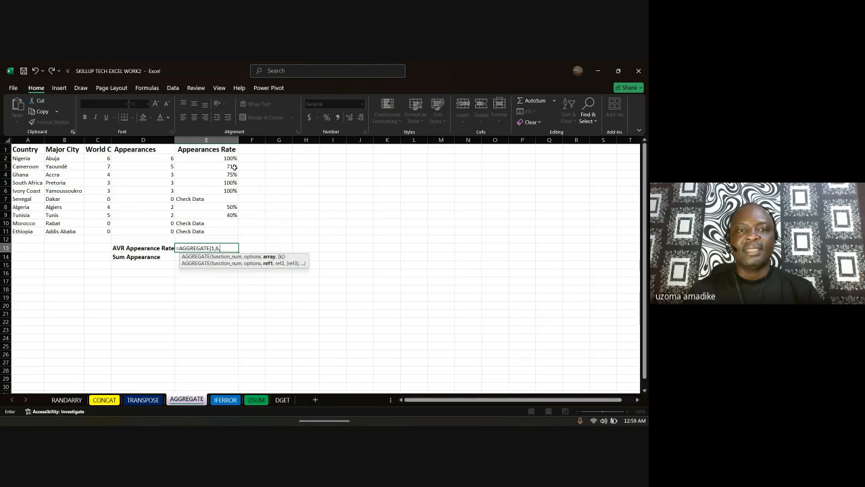
{"action": "left_click_drag", "start_coordinate": [227, 157], "coordinate": [226, 231]}
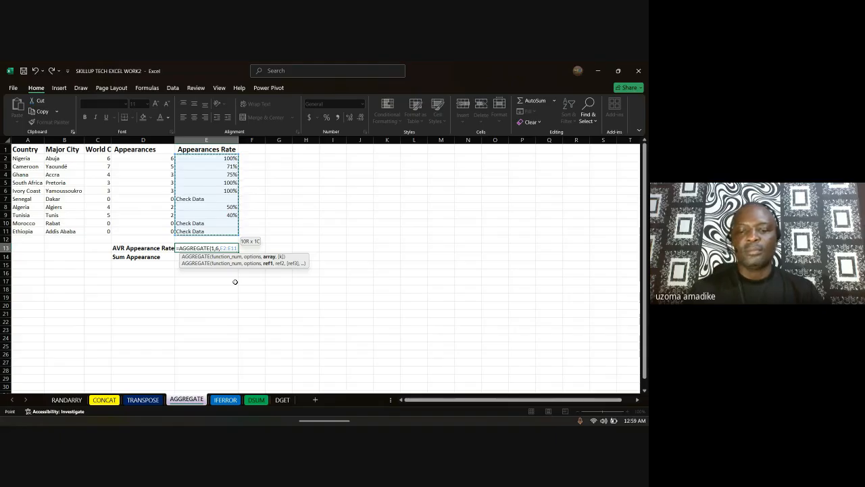
{"action": "key", "text": "Return"}
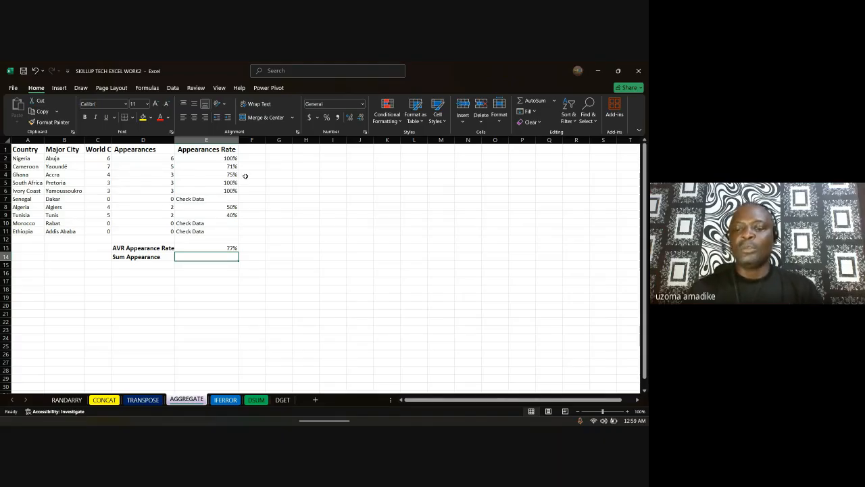
{"action": "type", "text": "="}
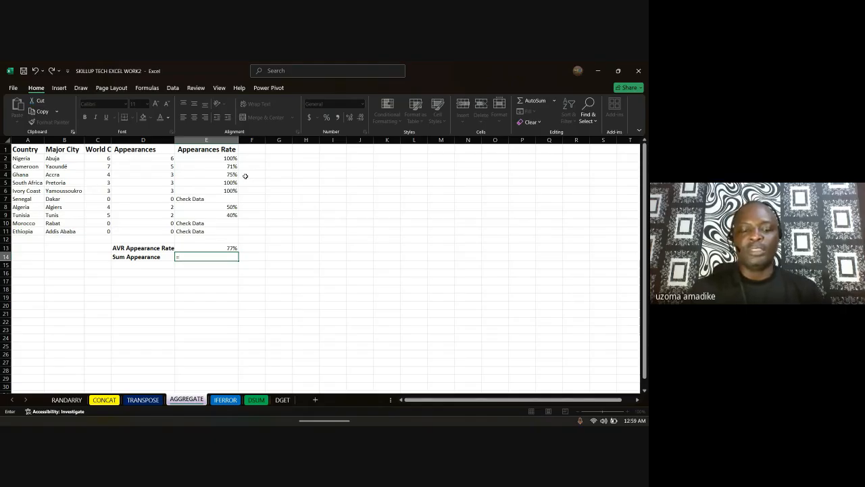
{"action": "type", "text": "agg"}
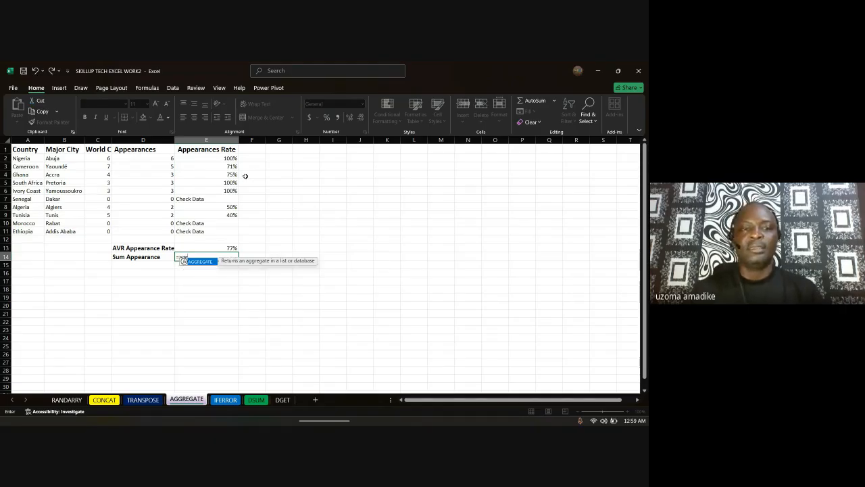
Step: Enter =AGGREGATE(9,6,E2:E11) in E14 to sum the rates ignoring errors, giving 5.364285714
{"action": "double_click", "coordinate": [200, 261]}
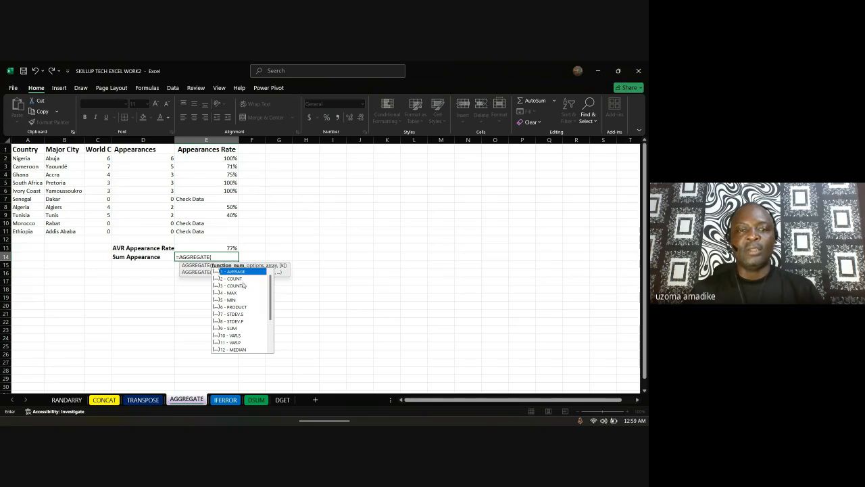
{"action": "double_click", "coordinate": [231, 329]}
{"action": "type", "text": ","}
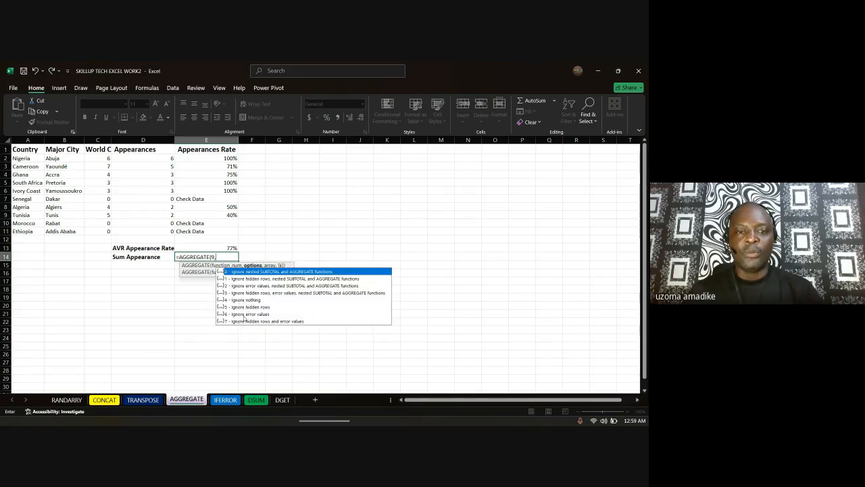
{"action": "double_click", "coordinate": [245, 315]}
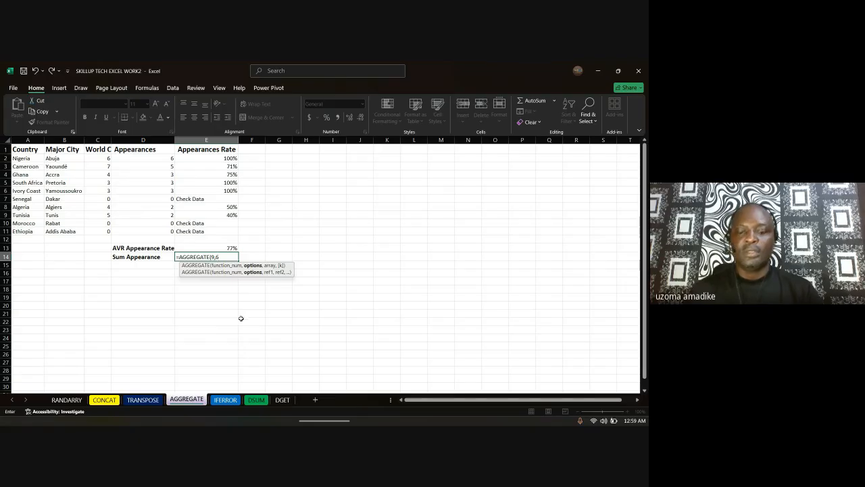
{"action": "type", "text": ","}
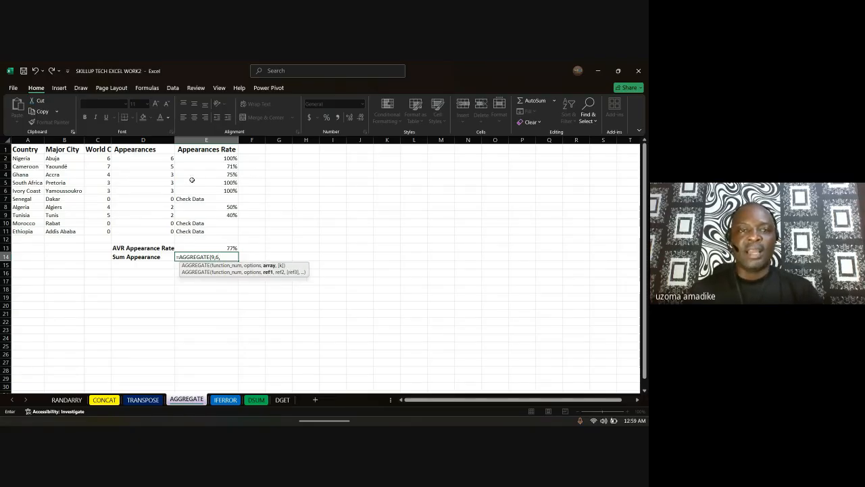
{"action": "left_click_drag", "start_coordinate": [217, 158], "coordinate": [214, 236]}
{"action": "type", "text": ")"}
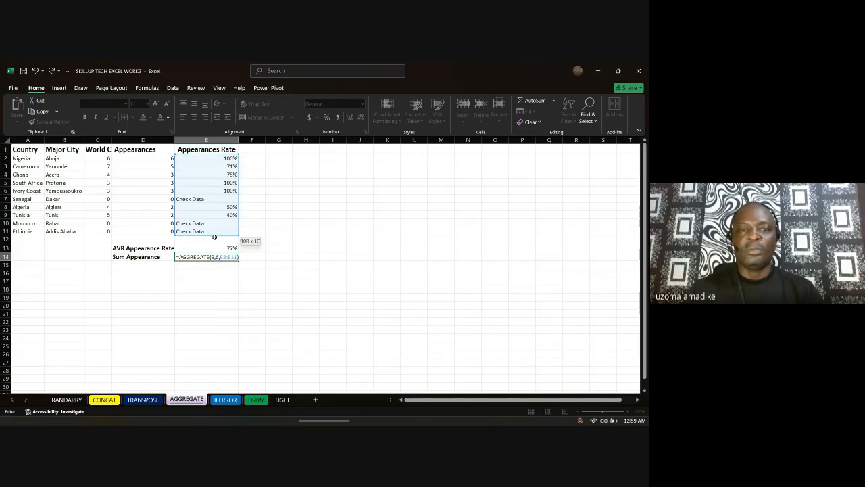
{"action": "key", "text": "Return"}
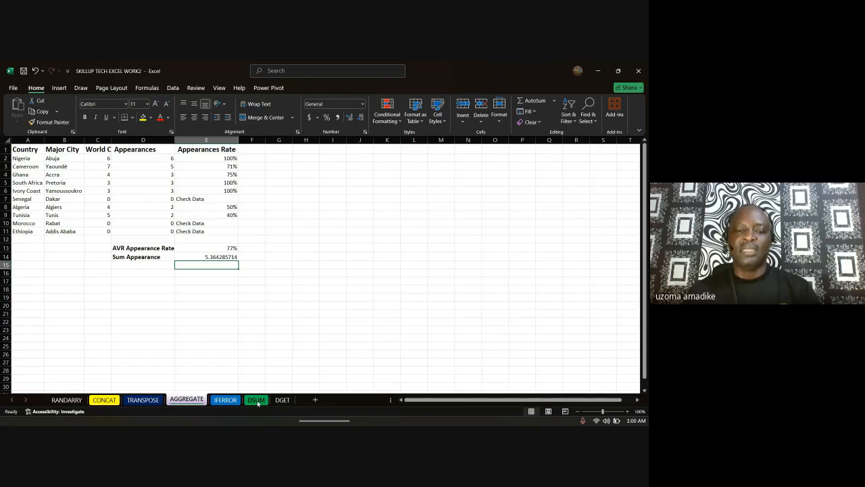
{"action": "left_click", "coordinate": [256, 400]}
Step: Glance at the DSUM sales table, then switch to the DGET sheet's employee table
{"action": "left_click", "coordinate": [282, 400]}
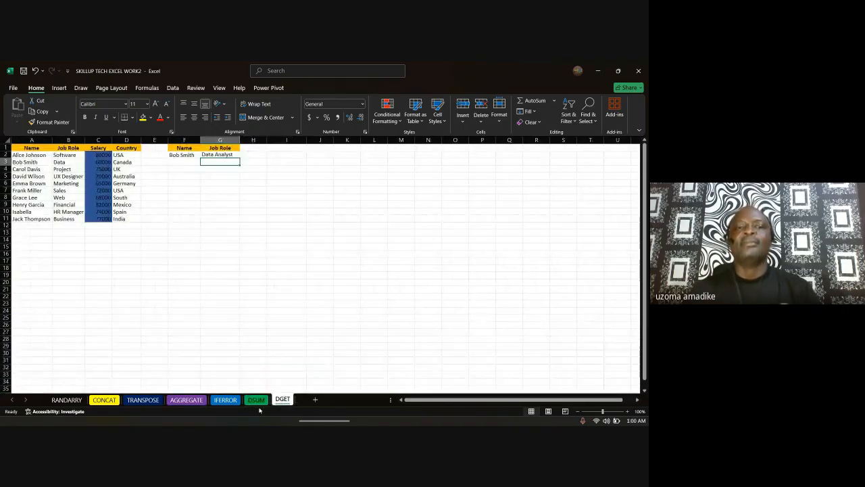
{"action": "left_click", "coordinate": [255, 400]}
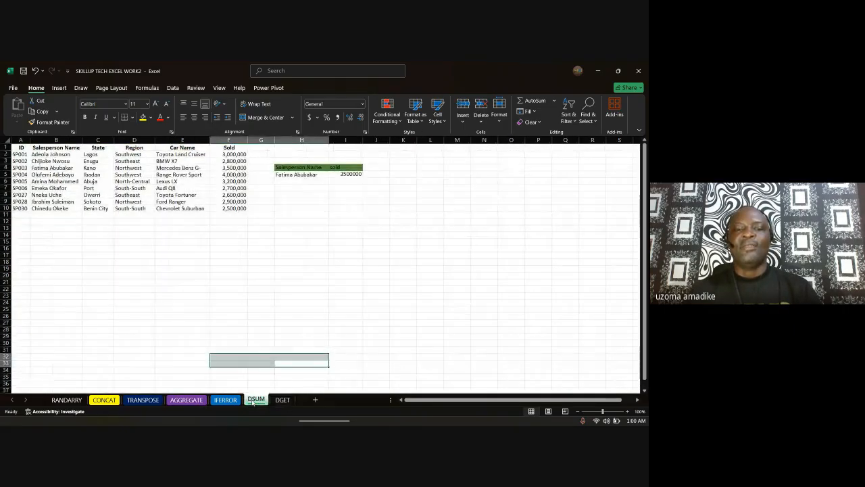
{"action": "left_click", "coordinate": [245, 311]}
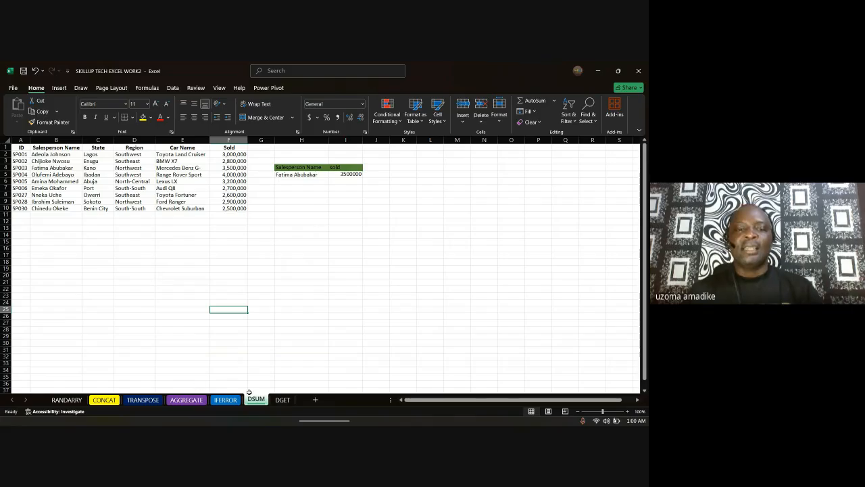
{"action": "left_click", "coordinate": [283, 400]}
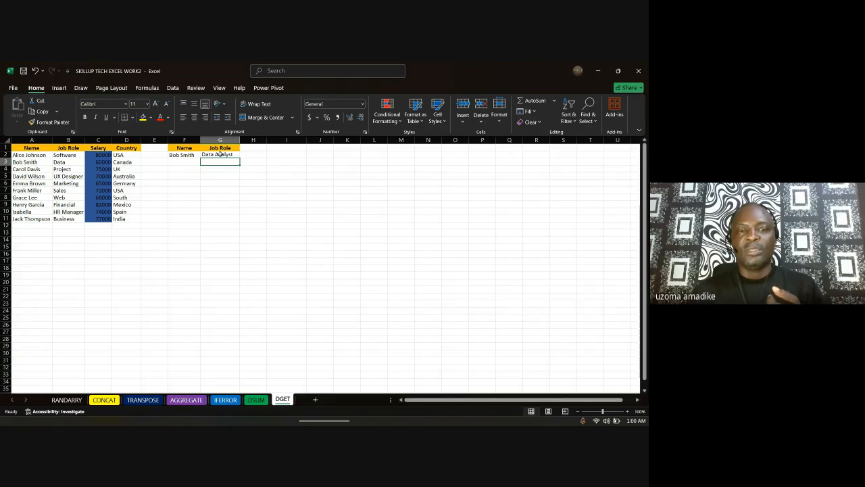
Step: Enter =DGET(A1:D11,G1,F1:F2) in G8, returning the named employee's job role, Data Analyst
{"action": "left_click", "coordinate": [219, 198]}
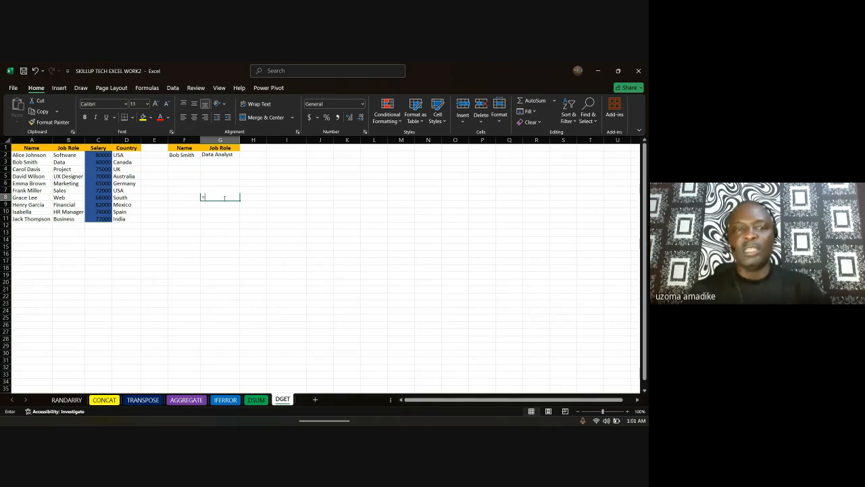
{"action": "type", "text": "=dge"}
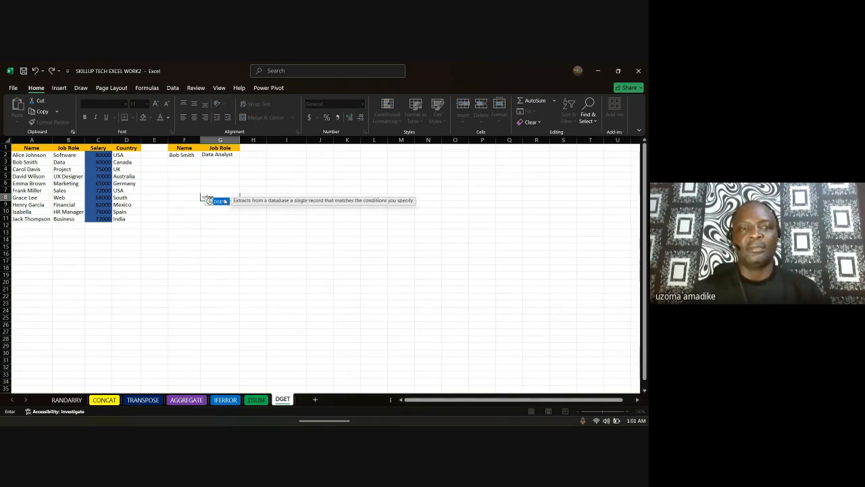
{"action": "double_click", "coordinate": [218, 201]}
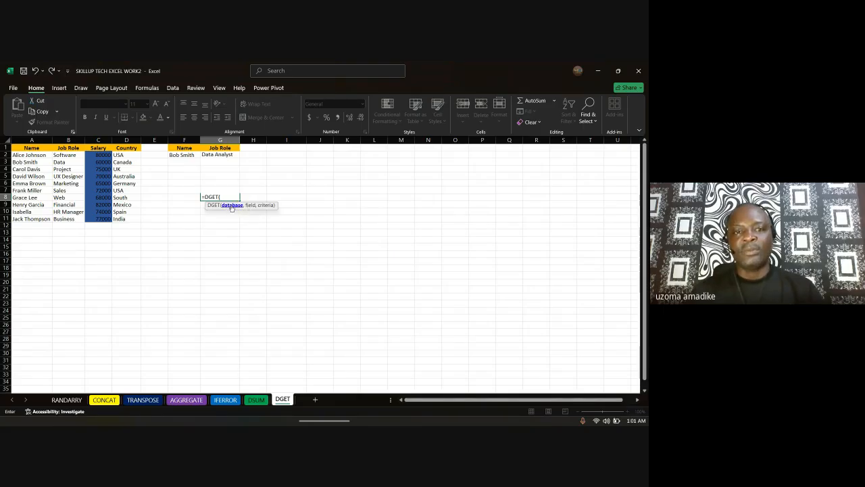
{"action": "left_click", "coordinate": [30, 148]}
{"action": "left_click_drag", "start_coordinate": [30, 148], "coordinate": [112, 245]}
{"action": "type", "text": ","}
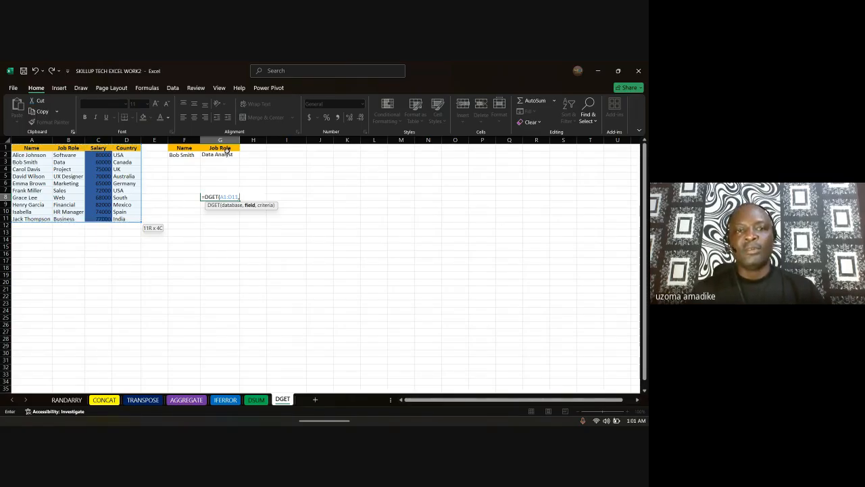
{"action": "left_click", "coordinate": [227, 148]}
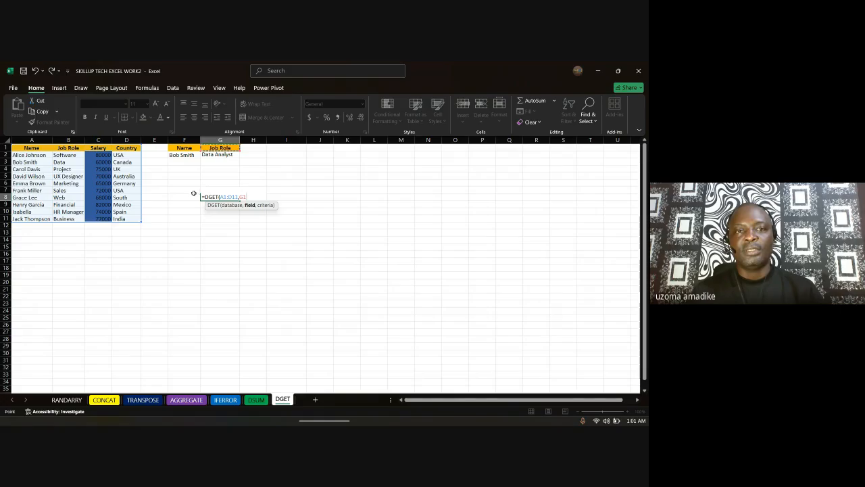
{"action": "type", "text": ","}
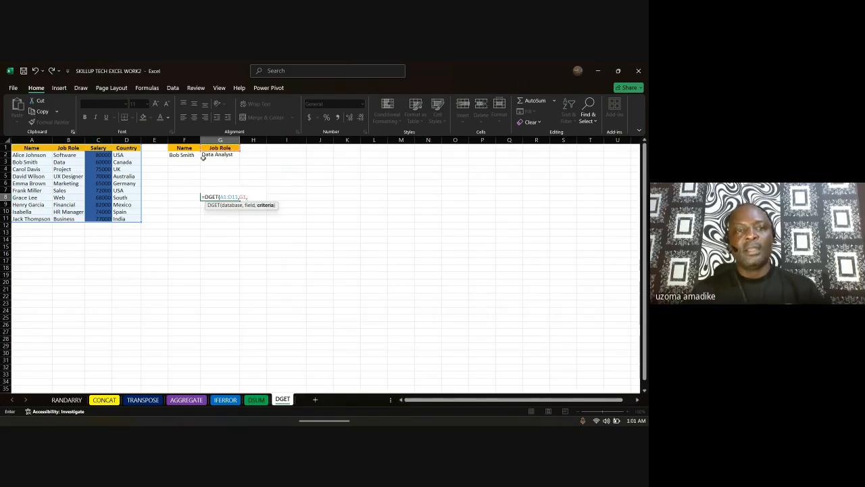
{"action": "left_click_drag", "start_coordinate": [184, 148], "coordinate": [181, 155]}
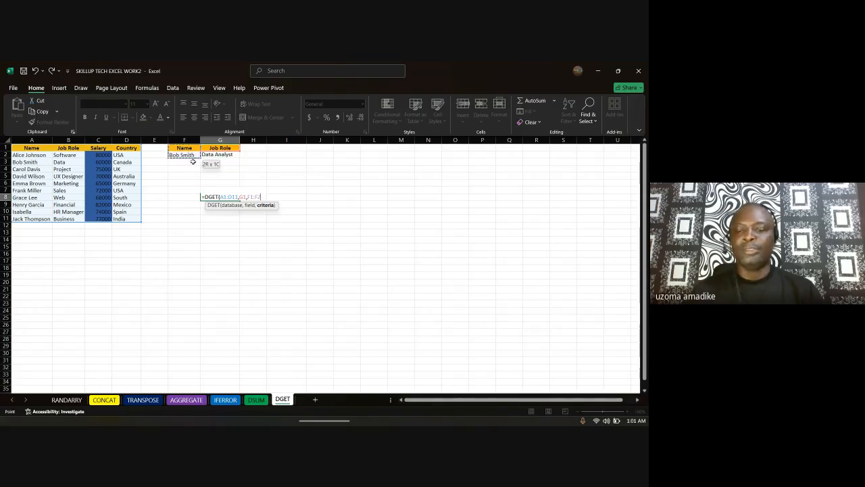
{"action": "type", "text": ")"}
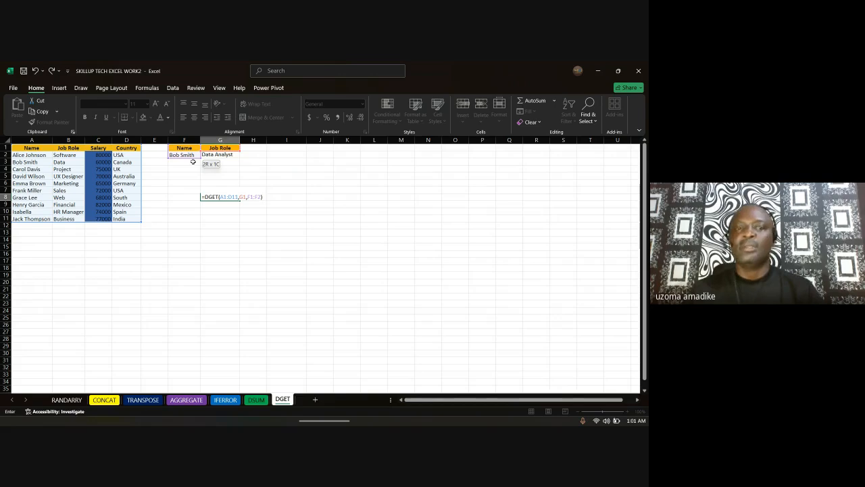
{"action": "key", "text": "Return"}
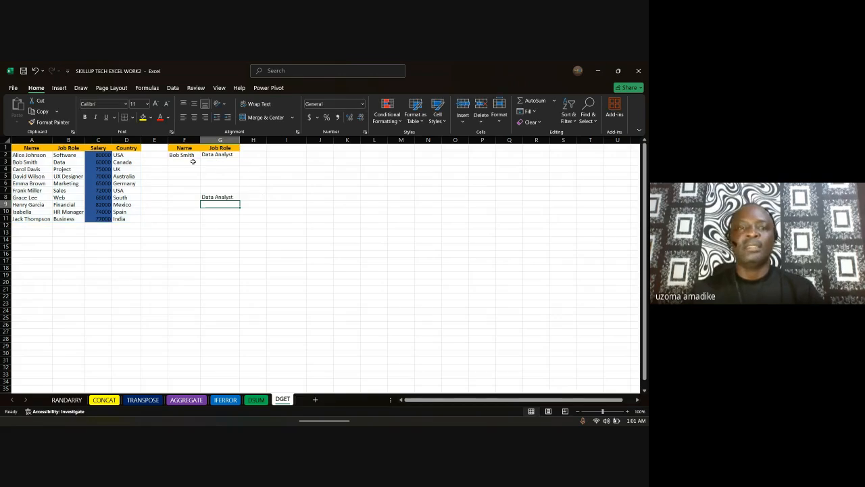
{"action": "left_click", "coordinate": [23, 162]}
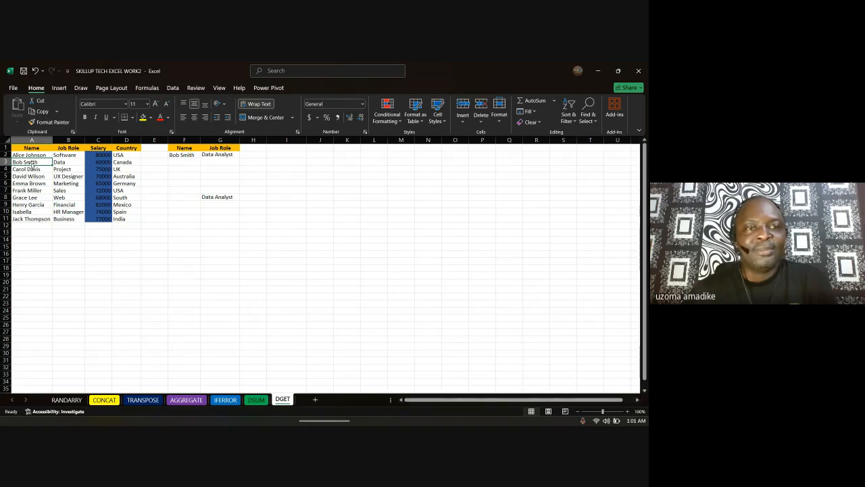
Step: Widen the Job Role column and replace the F2 lookup name with another employee's name
{"action": "left_click", "coordinate": [74, 140]}
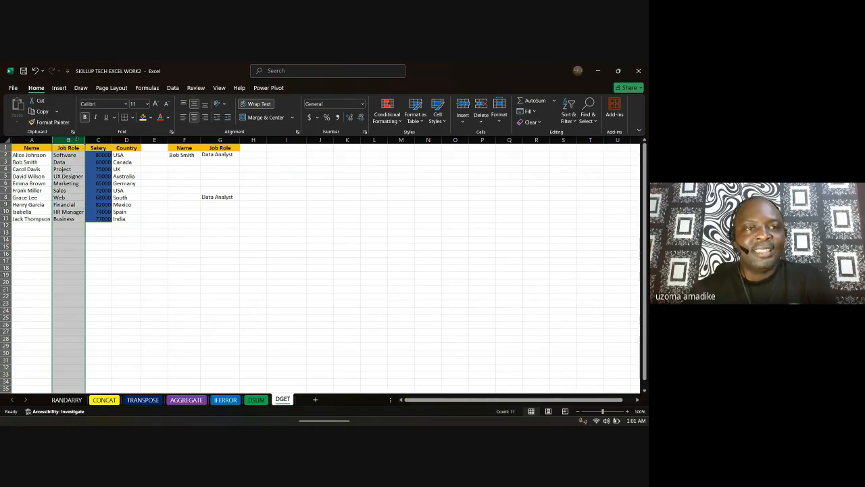
{"action": "left_click_drag", "start_coordinate": [86, 140], "coordinate": [116, 144]}
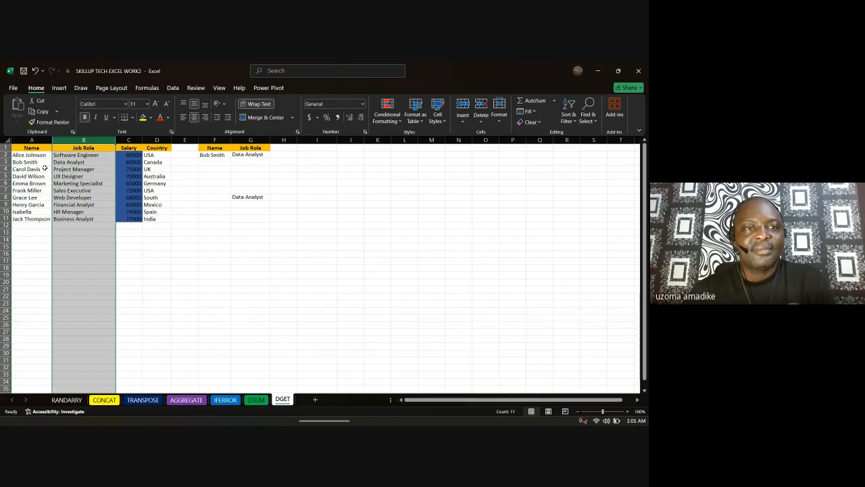
{"action": "left_click", "coordinate": [4, 163]}
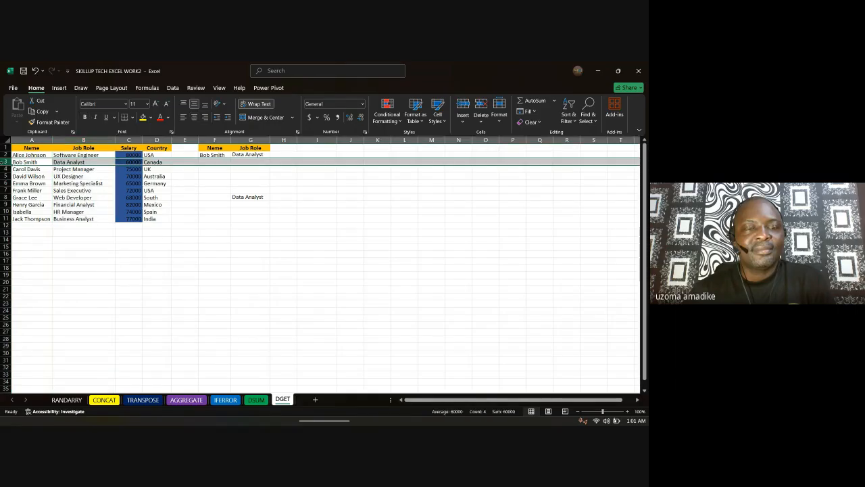
{"action": "left_click", "coordinate": [212, 156]}
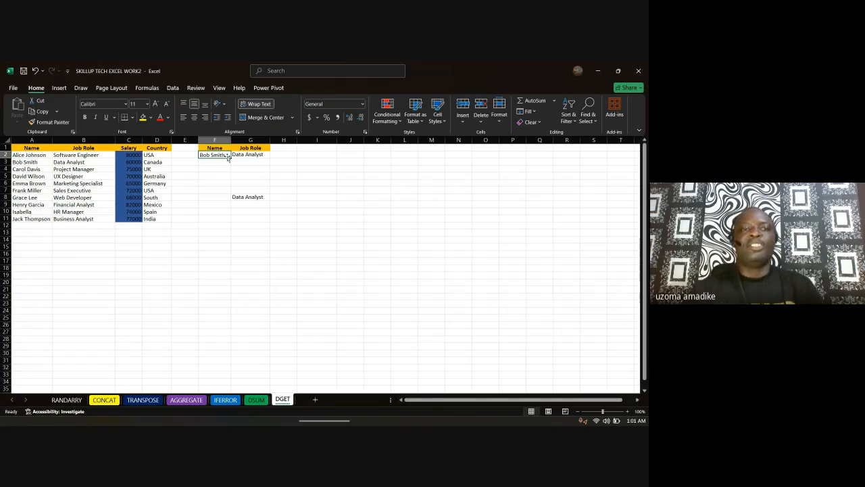
{"action": "double_click", "coordinate": [227, 158]}
{"action": "left_click_drag", "start_coordinate": [227, 159], "coordinate": [195, 157]}
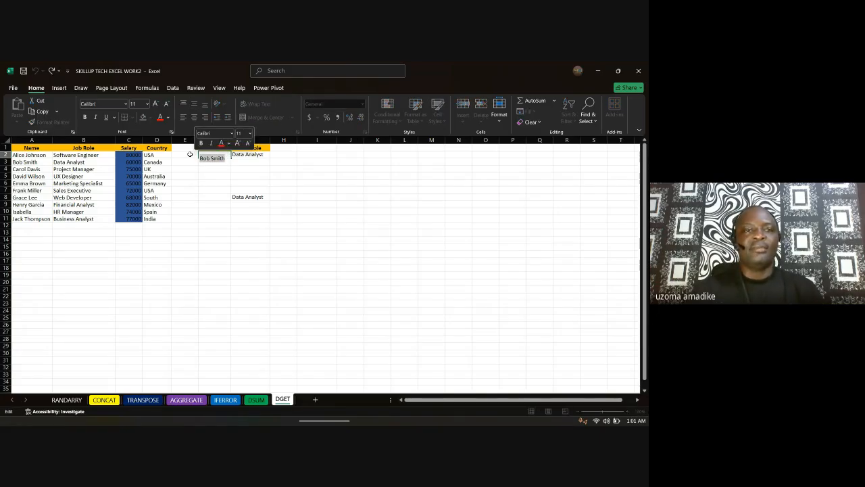
{"action": "type", "text": "Emma"}
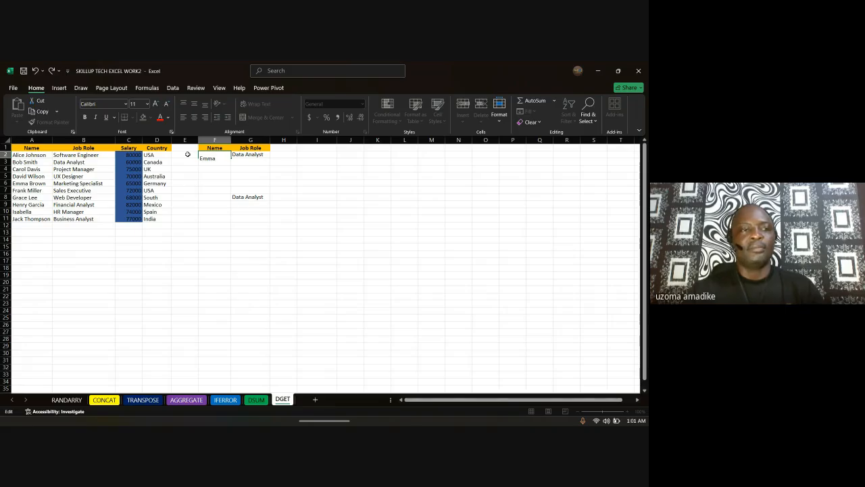
{"action": "type", "text": " Brown"}
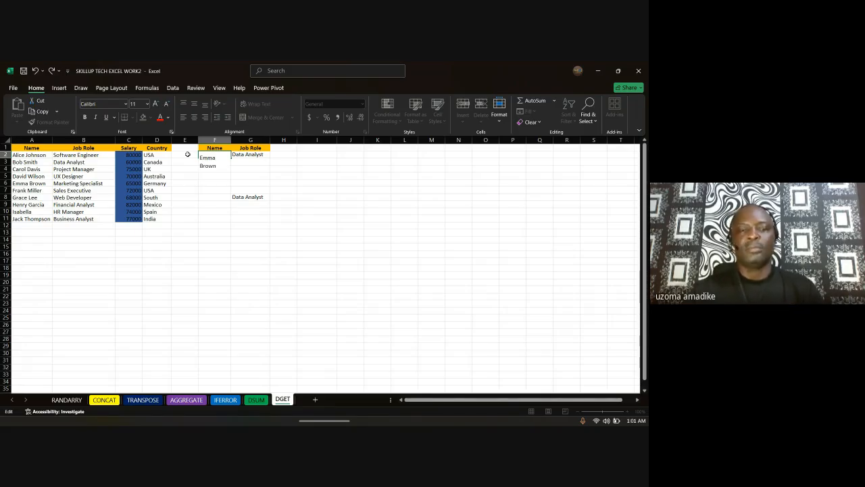
{"action": "key", "text": "Return"}
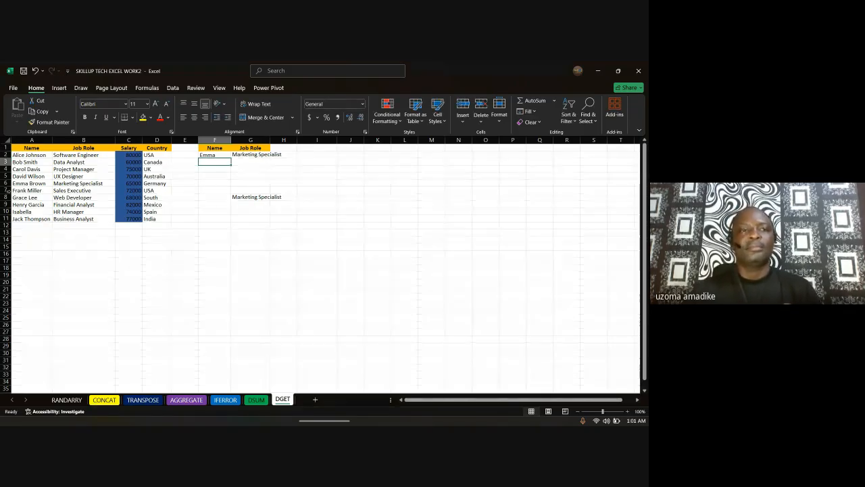
{"action": "left_click", "coordinate": [49, 183]}
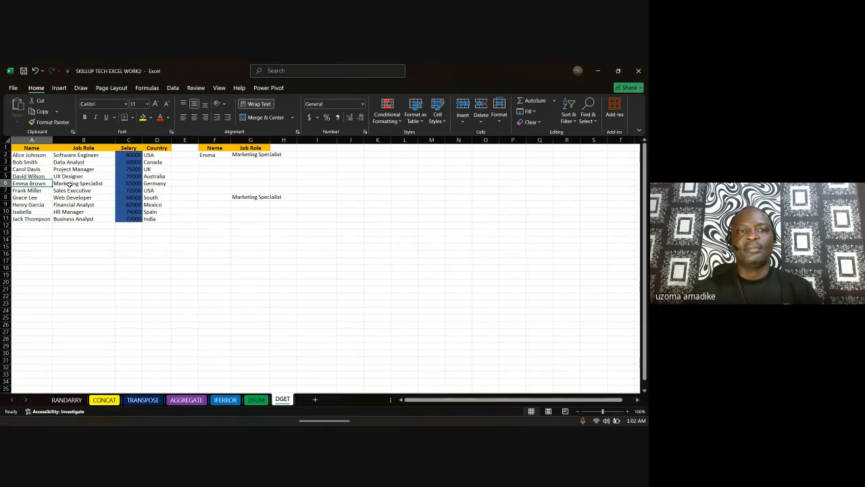
Step: Rename the G1 lookup field header from Job Role to Country
{"action": "double_click", "coordinate": [251, 150]}
{"action": "left_click_drag", "start_coordinate": [263, 151], "coordinate": [216, 152]}
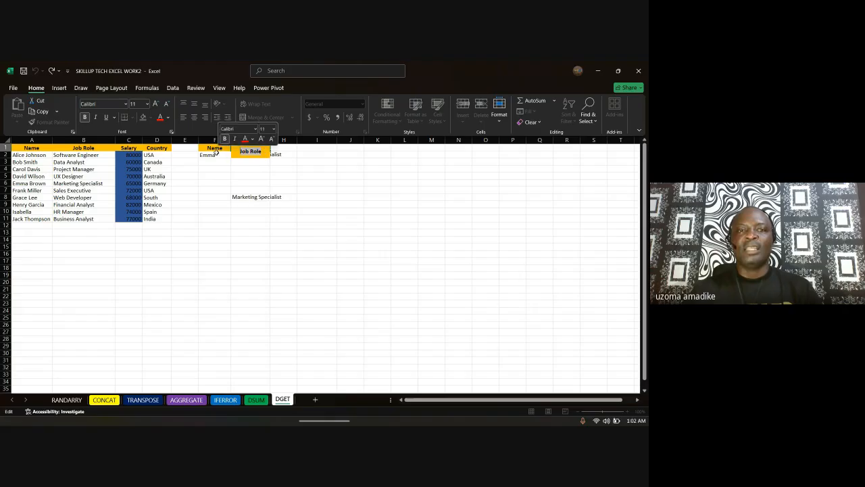
{"action": "type", "text": "Co"}
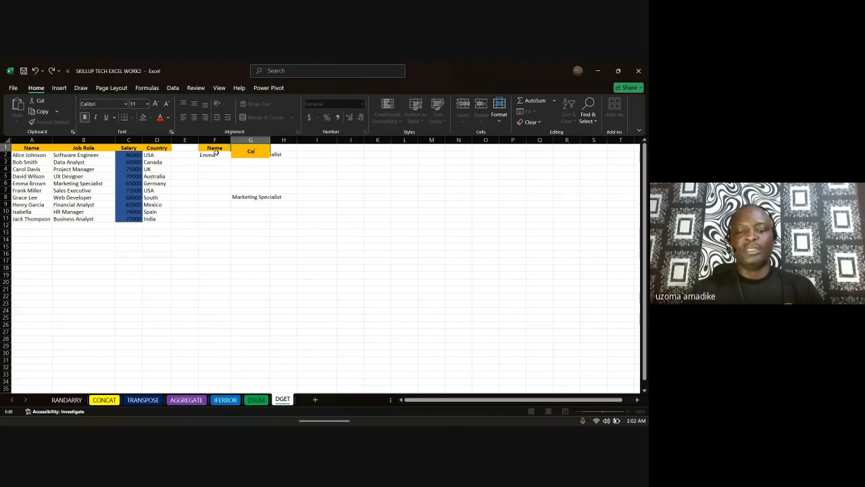
{"action": "type", "text": "untry"}
{"action": "key", "text": "Return"}
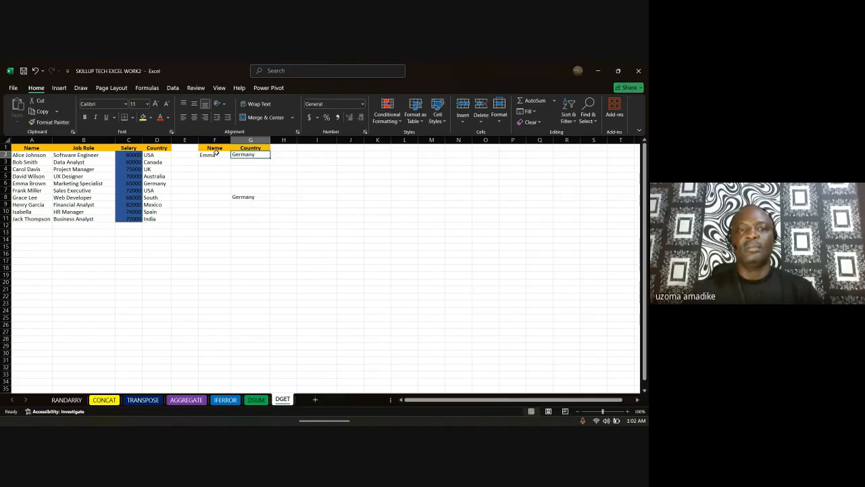
{"action": "left_click", "coordinate": [23, 183]}
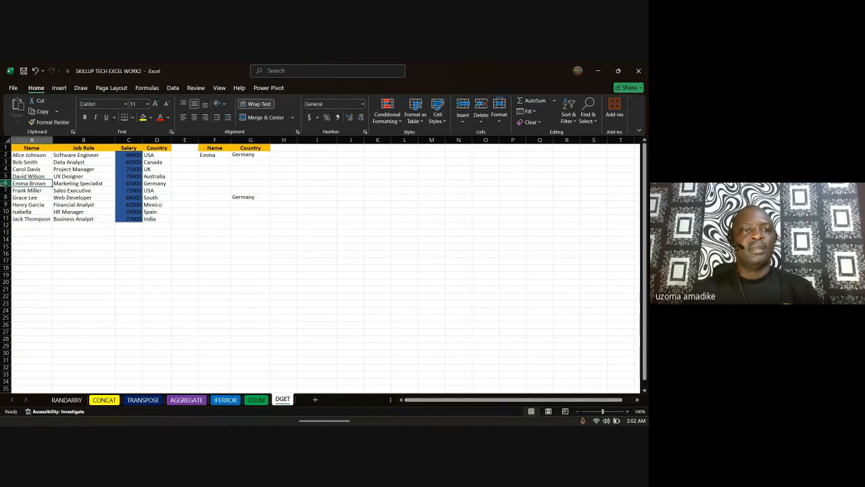
{"action": "left_click", "coordinate": [5, 183]}
{"action": "left_click_drag", "start_coordinate": [6, 184], "coordinate": [154, 186]}
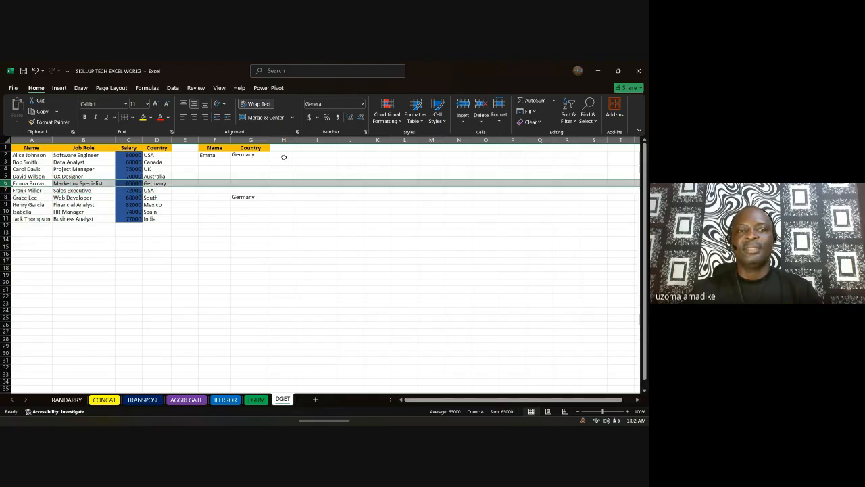
Step: Widen column F and set F2 to a third employee's first name, returning Spain
{"action": "left_click", "coordinate": [208, 155]}
{"action": "left_click", "coordinate": [218, 140]}
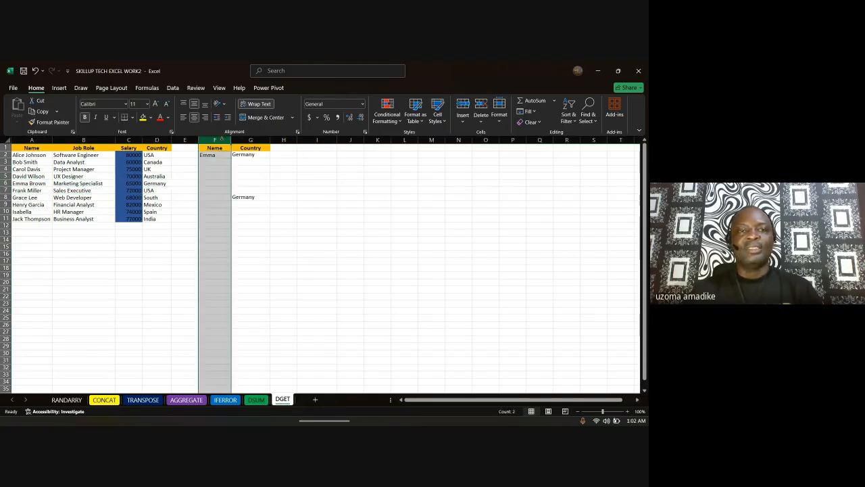
{"action": "left_click_drag", "start_coordinate": [230, 140], "coordinate": [245, 140]}
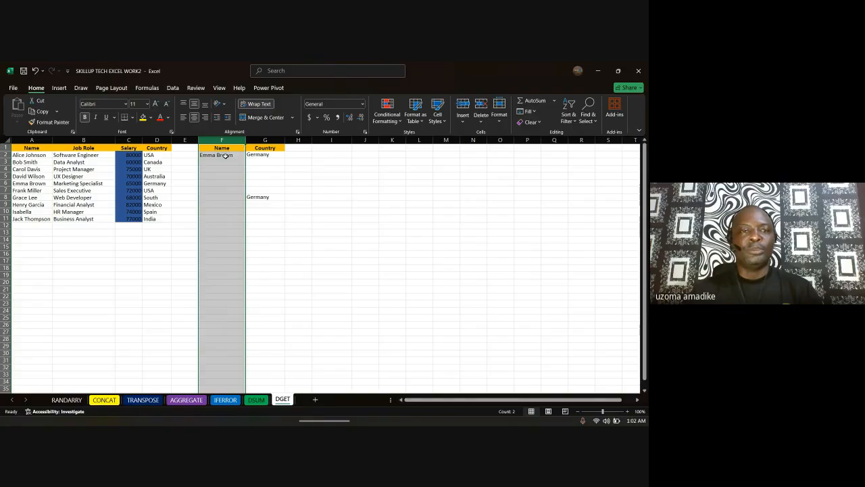
{"action": "left_click", "coordinate": [225, 155]}
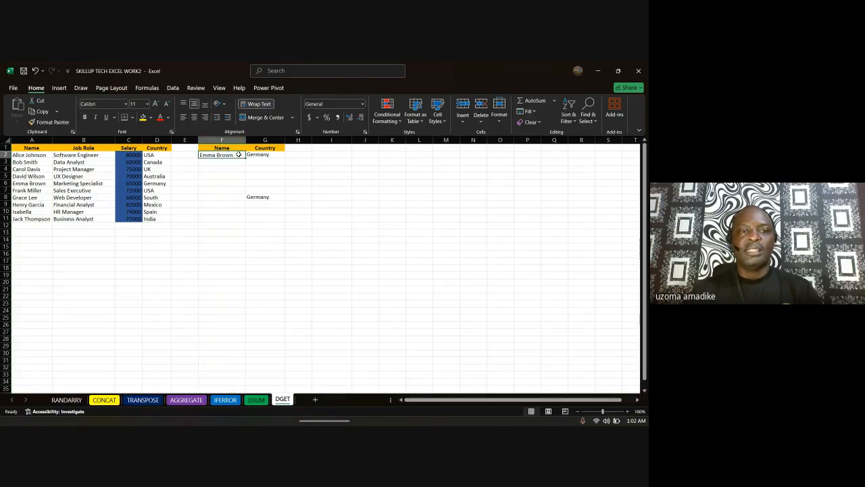
{"action": "double_click", "coordinate": [239, 155]}
{"action": "left_click_drag", "start_coordinate": [237, 158], "coordinate": [187, 157]}
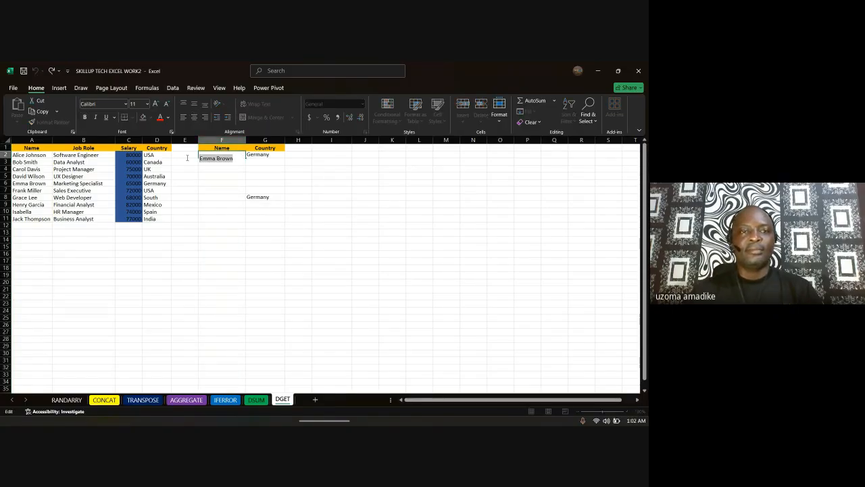
{"action": "type", "text": "Isa"}
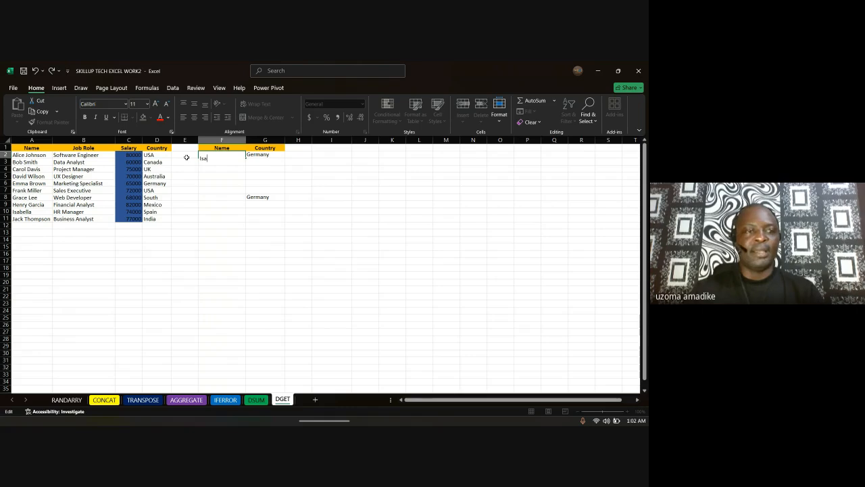
{"action": "type", "text": "bella"}
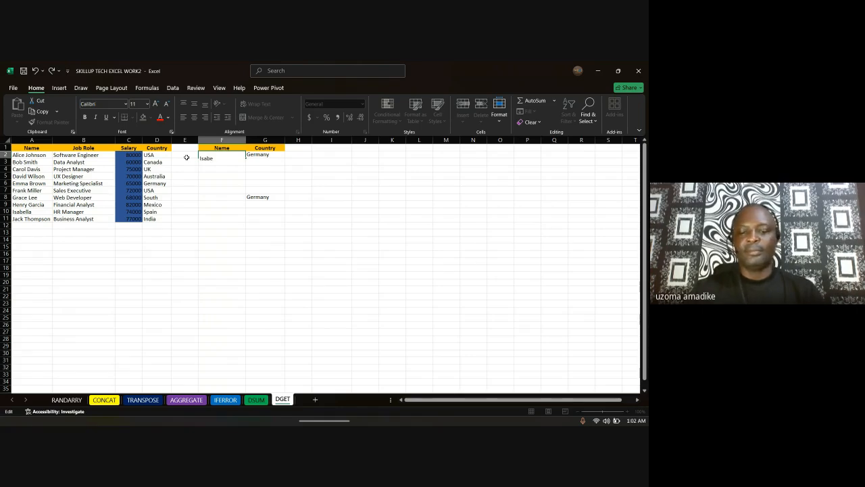
{"action": "key", "text": "Return"}
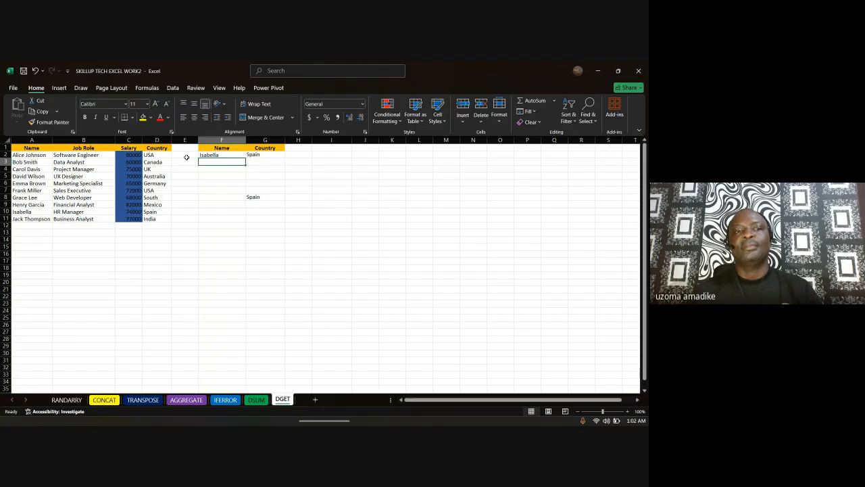
{"action": "left_click", "coordinate": [277, 154]}
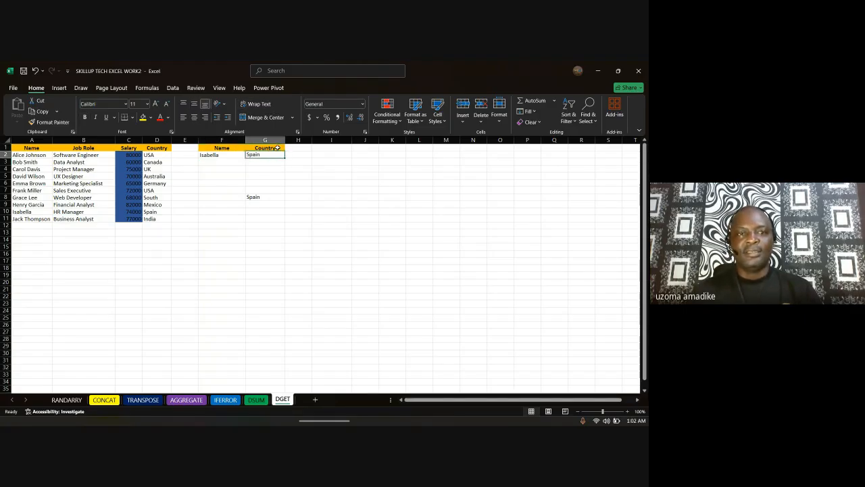
Step: Change the G1 header back to Job Role so the lookup returns HR Manager, then view DSUM
{"action": "double_click", "coordinate": [277, 148]}
{"action": "left_click_drag", "start_coordinate": [240, 150], "coordinate": [239, 150]}
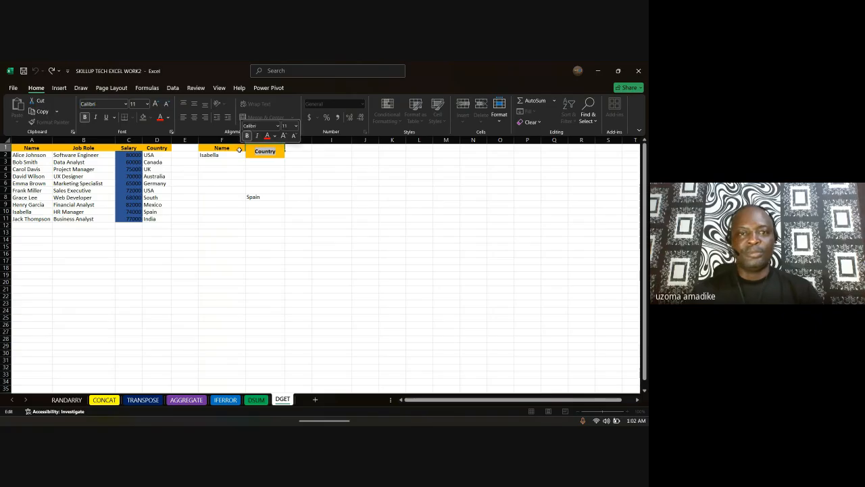
{"action": "type", "text": "Jo"}
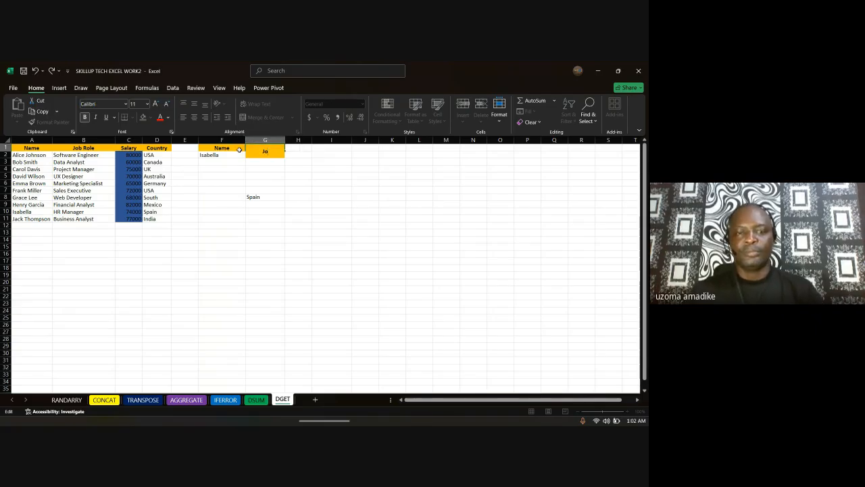
{"action": "type", "text": "b Role"}
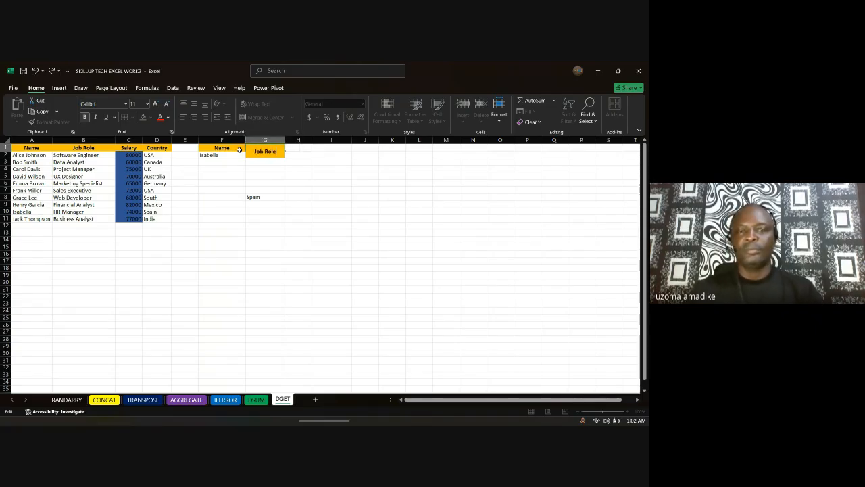
{"action": "key", "text": "Return"}
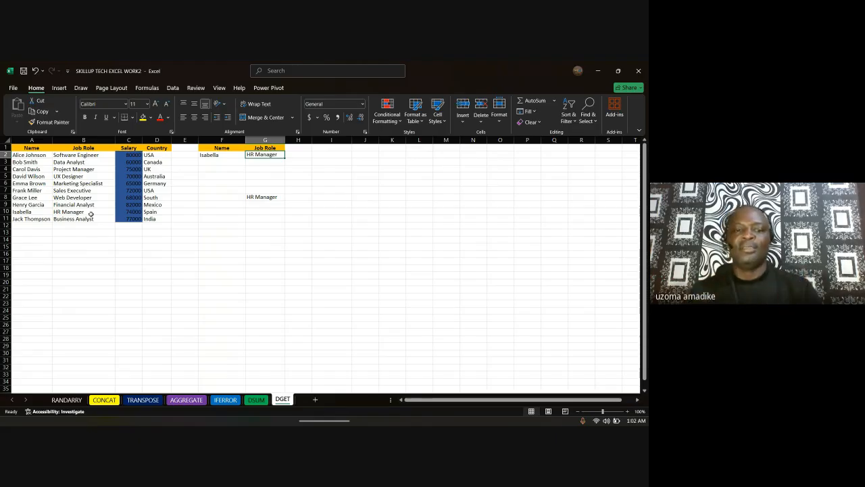
{"action": "left_click", "coordinate": [257, 399]}
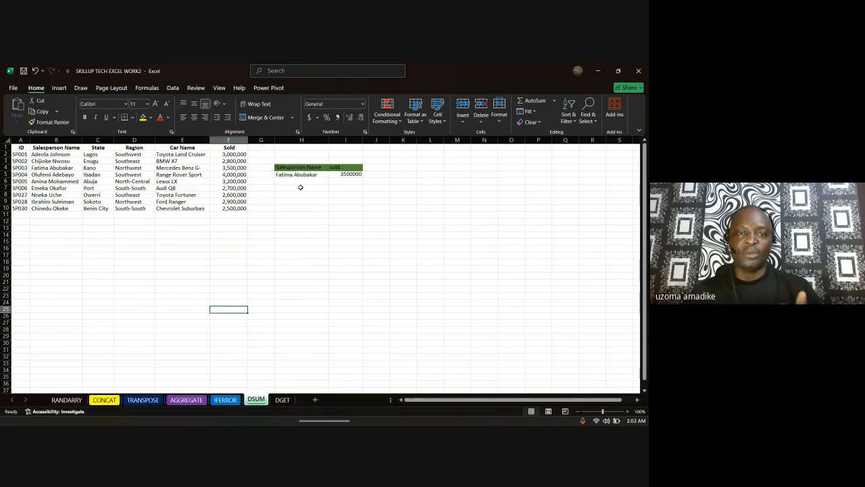
Step: Enter =DSUM(A1:F10,F1,H4:H5) in I11, totalling the salesperson's Sold values to 3500000
{"action": "left_click", "coordinate": [340, 216]}
{"action": "type", "text": "=d"}
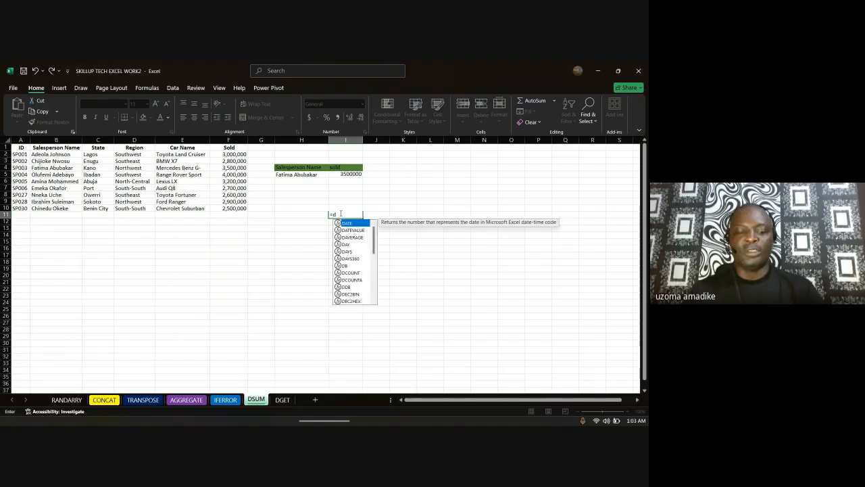
{"action": "type", "text": "sum"}
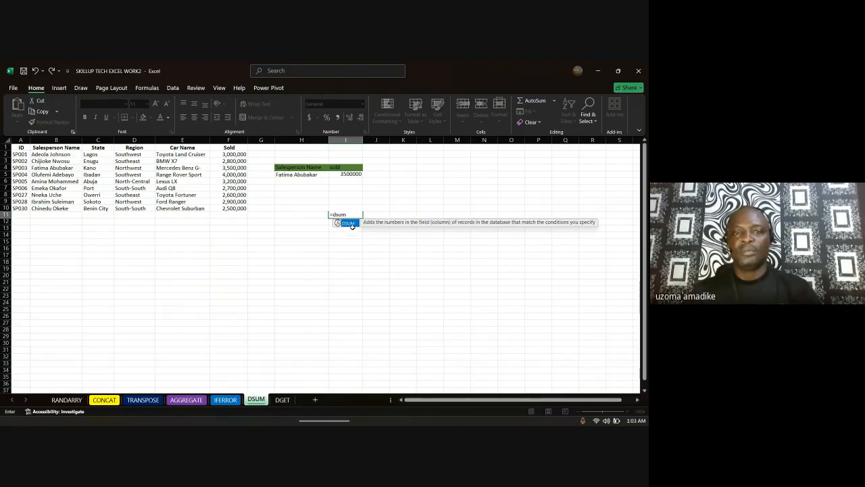
{"action": "double_click", "coordinate": [348, 223]}
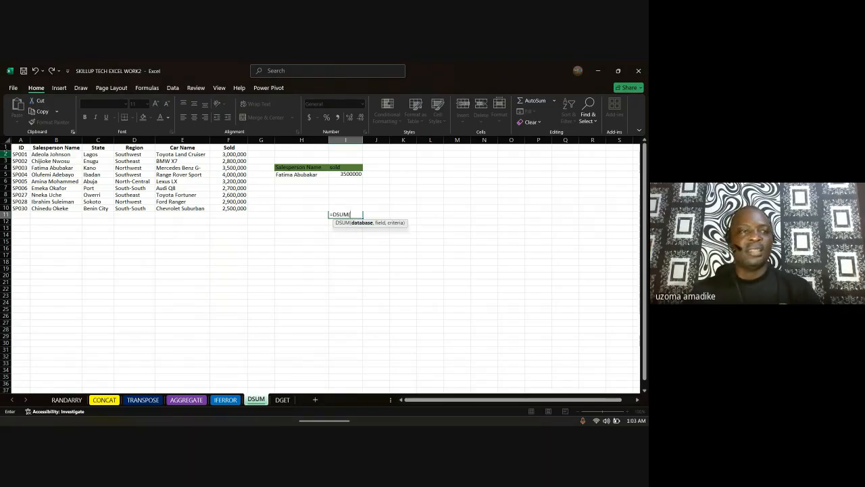
{"action": "left_click_drag", "start_coordinate": [17, 146], "coordinate": [231, 208]}
{"action": "type", "text": ","}
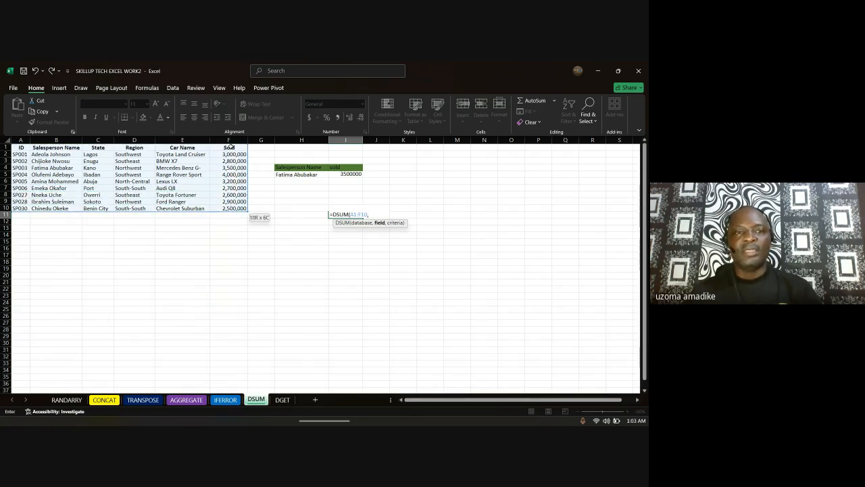
{"action": "left_click", "coordinate": [228, 148]}
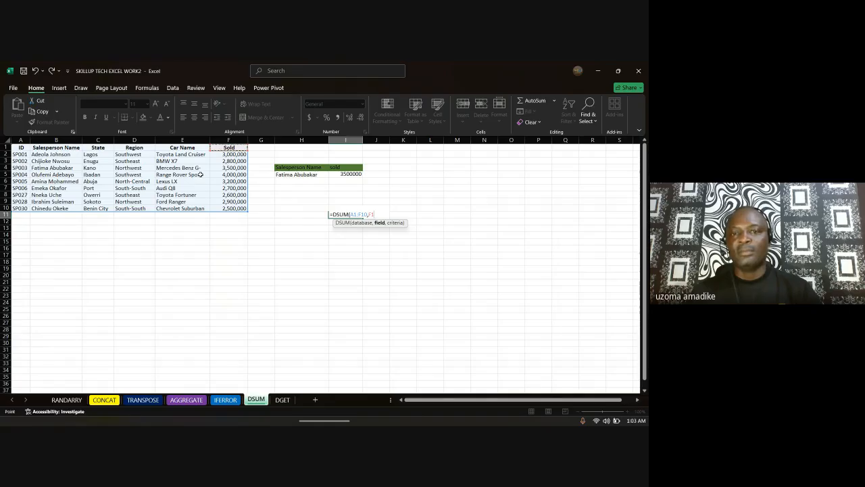
{"action": "type", "text": ","}
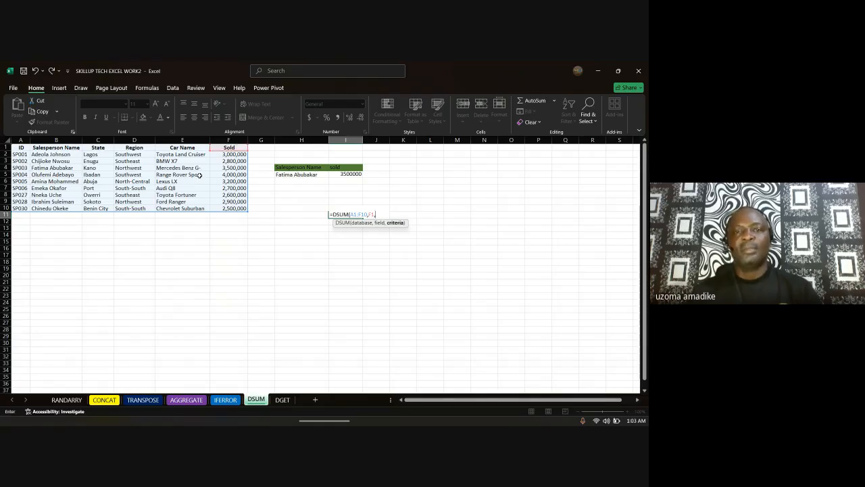
{"action": "left_click_drag", "start_coordinate": [286, 167], "coordinate": [285, 184]}
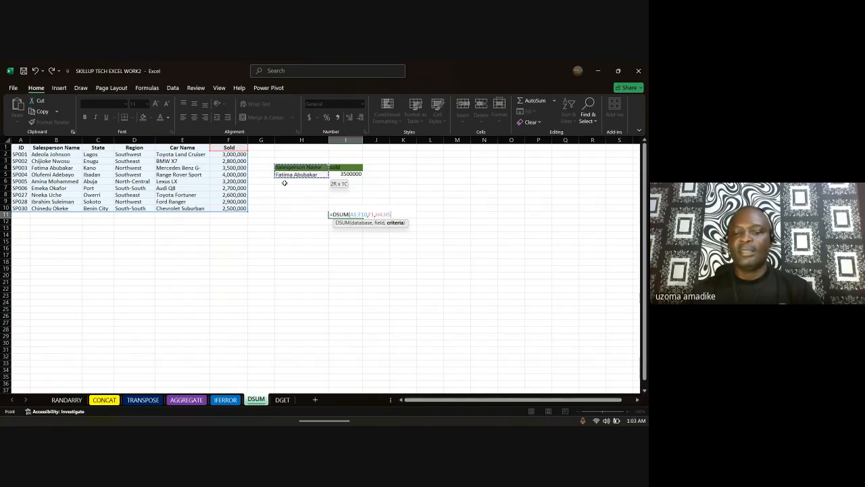
{"action": "key", "text": "Return"}
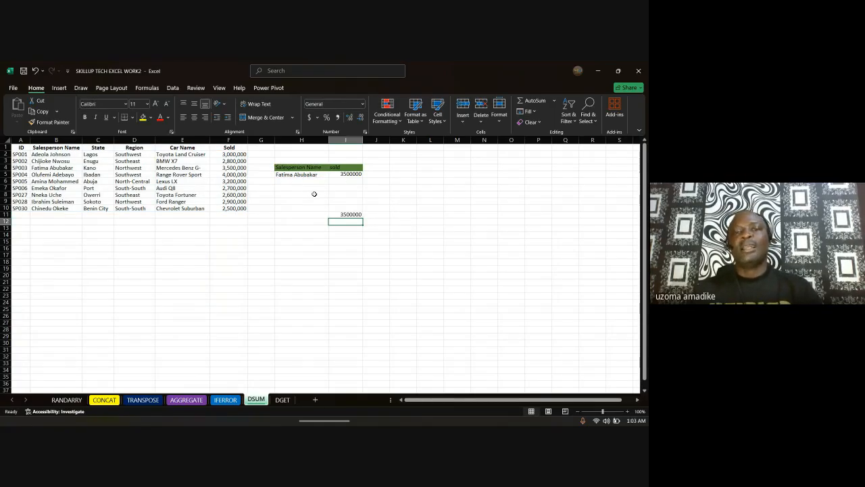
{"action": "left_click", "coordinate": [339, 166]}
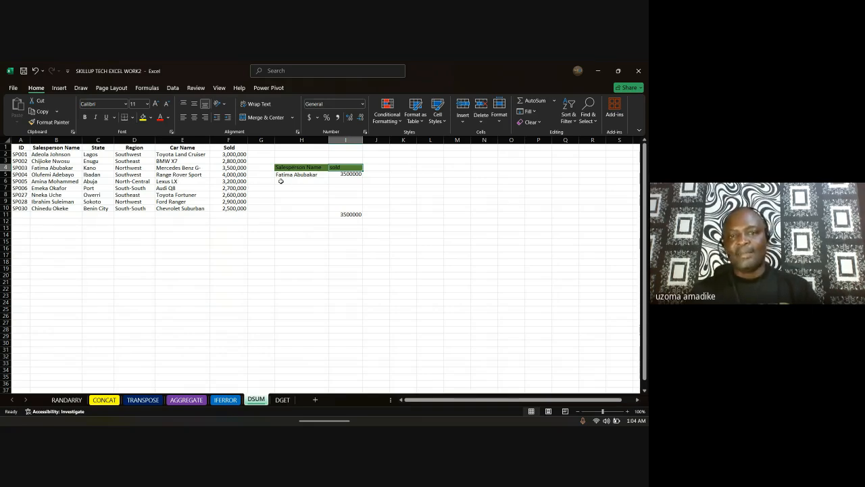
Step: Replace the H5 criterion with another salesperson's name and check their row 2 sales
{"action": "double_click", "coordinate": [307, 174]}
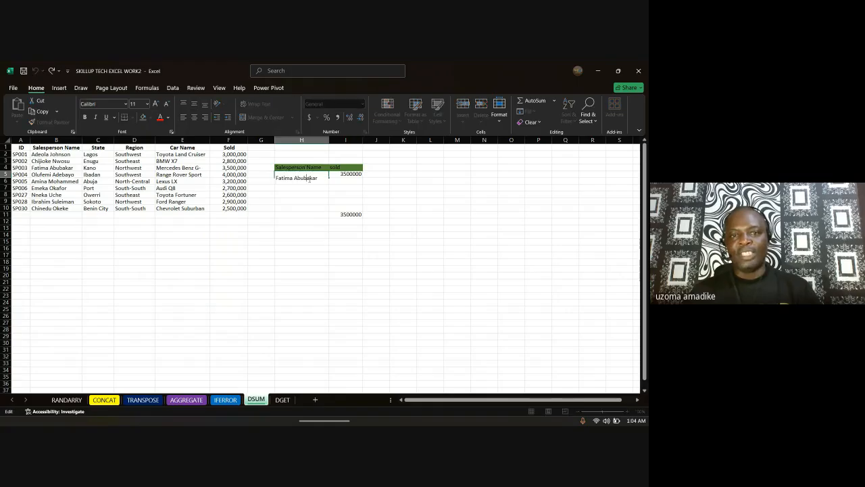
{"action": "left_click_drag", "start_coordinate": [323, 177], "coordinate": [226, 177]}
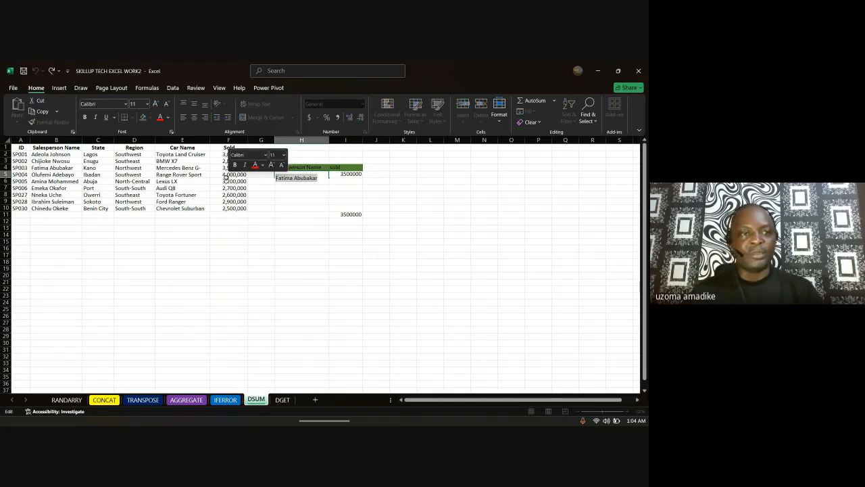
{"action": "type", "text": "Ade"}
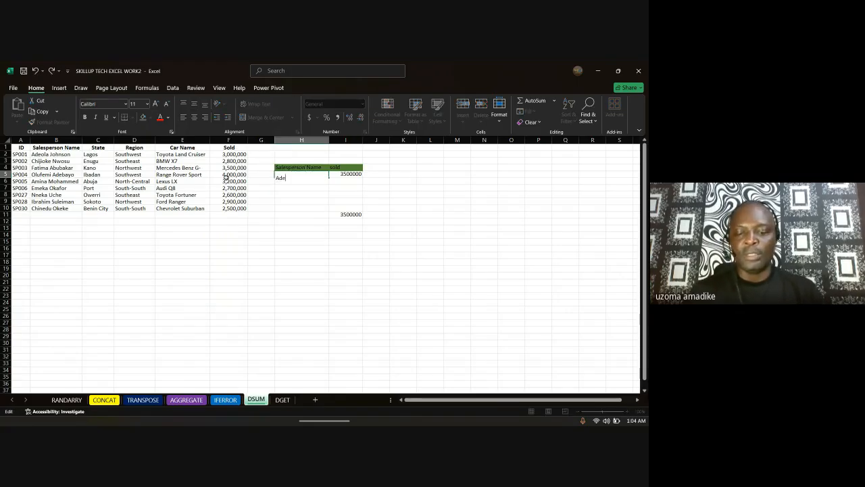
{"action": "type", "text": "ola Jo"}
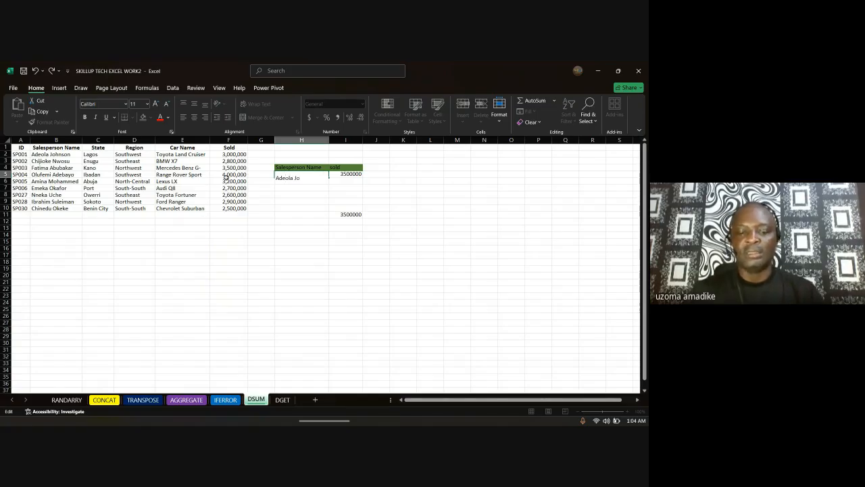
{"action": "type", "text": "hnson"}
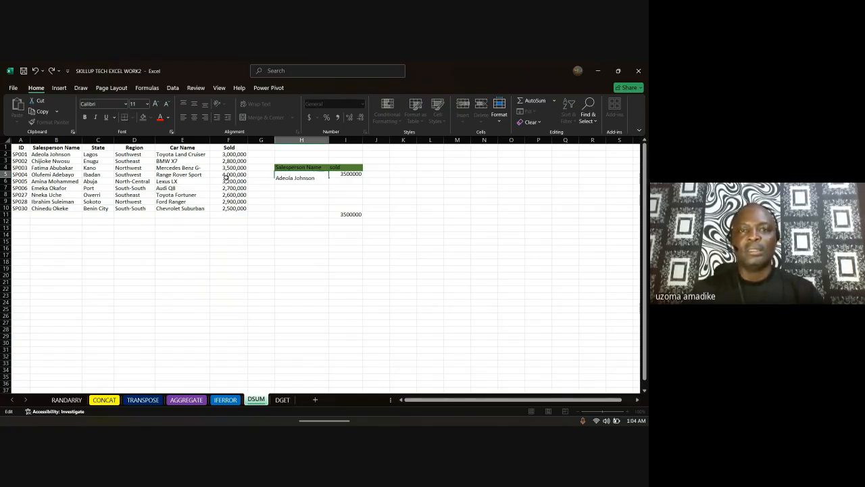
{"action": "key", "text": "Return"}
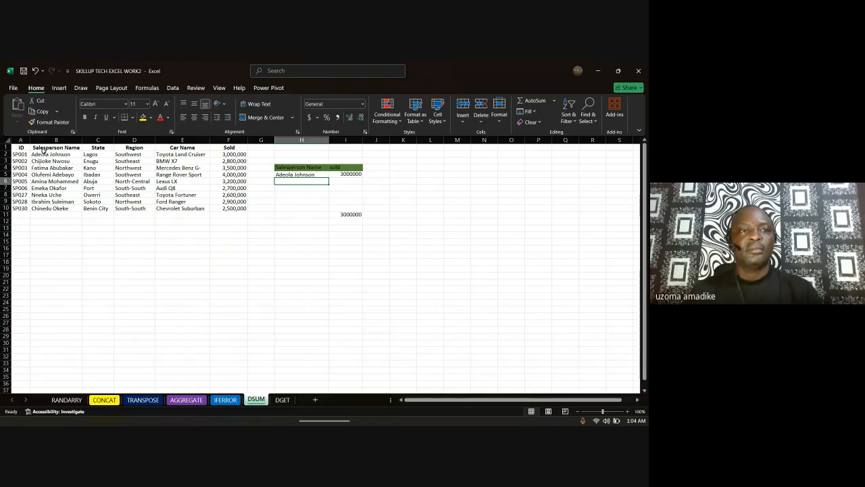
{"action": "left_click_drag", "start_coordinate": [52, 155], "coordinate": [229, 156]}
Step: Set H5 to the table's last salesperson, making the DSUM total 2500000, and check row 10
{"action": "left_click", "coordinate": [315, 175]}
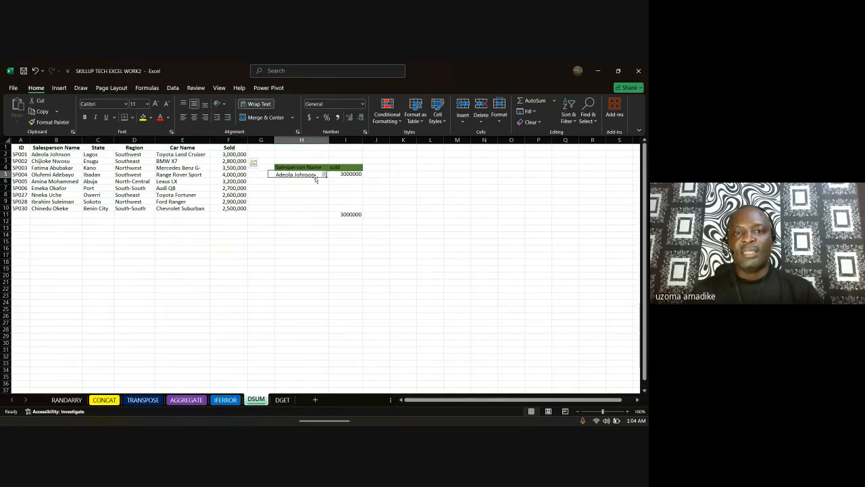
{"action": "double_click", "coordinate": [317, 177]}
{"action": "left_click_drag", "start_coordinate": [316, 177], "coordinate": [276, 178]}
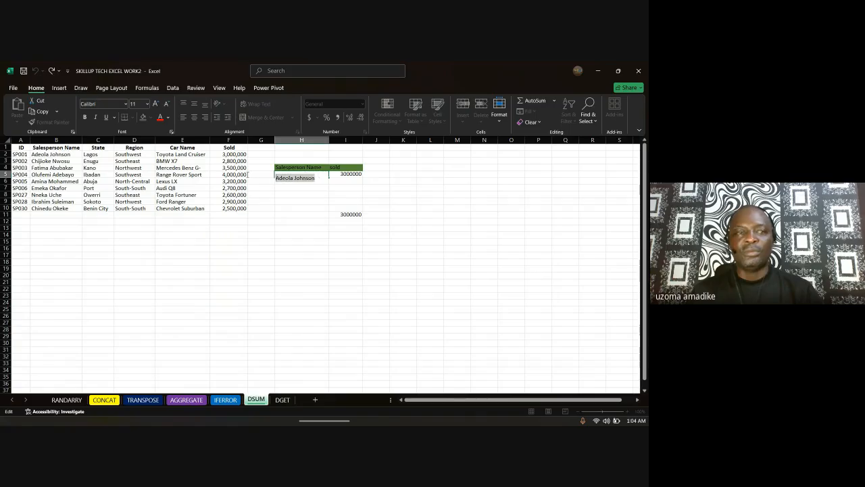
{"action": "type", "text": "chind"}
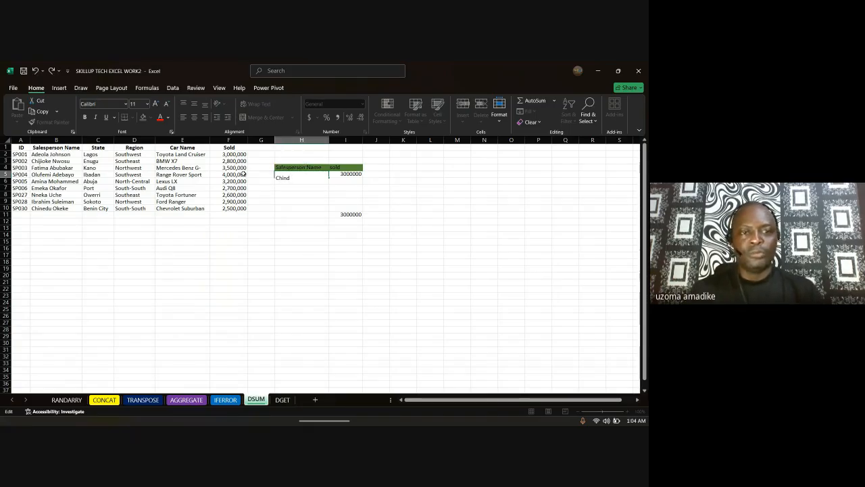
{"action": "key", "text": "BackSpace"}
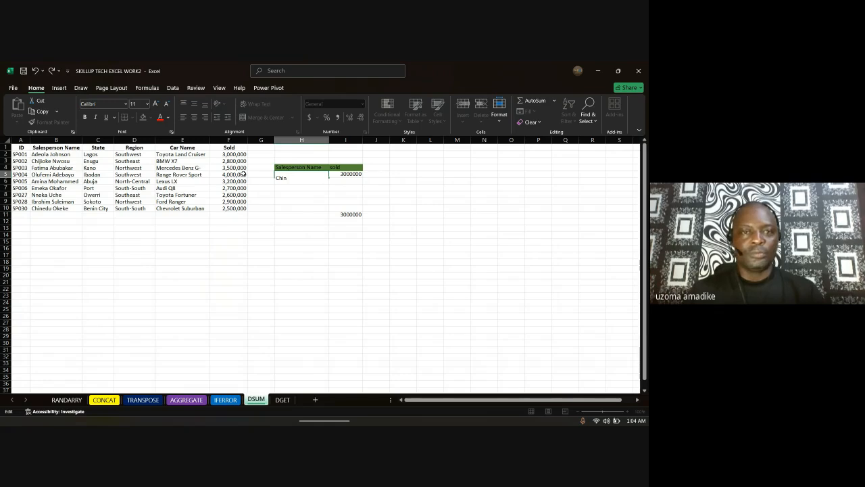
{"action": "type", "text": "ed"}
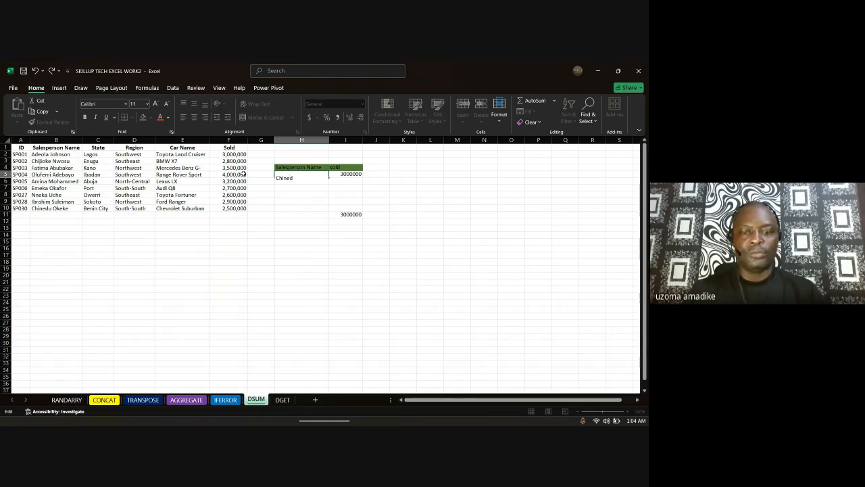
{"action": "type", "text": "u O"}
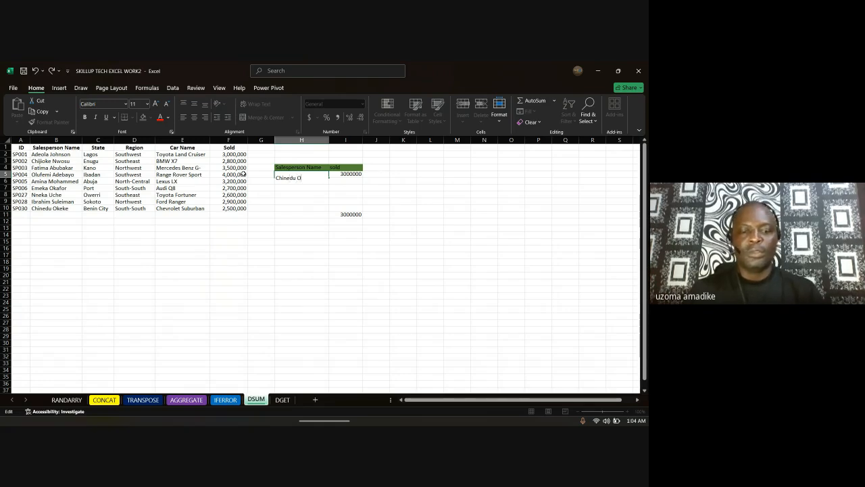
{"action": "type", "text": "keke"}
{"action": "key", "text": "Return"}
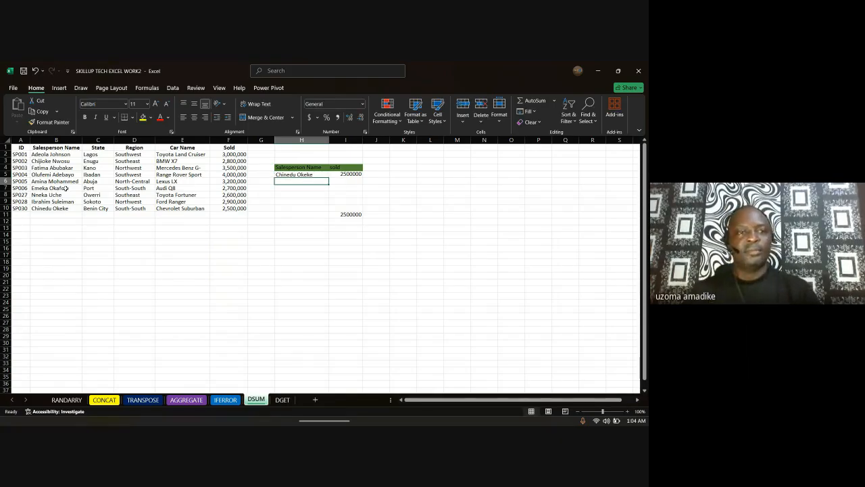
{"action": "left_click_drag", "start_coordinate": [45, 208], "coordinate": [246, 211]}
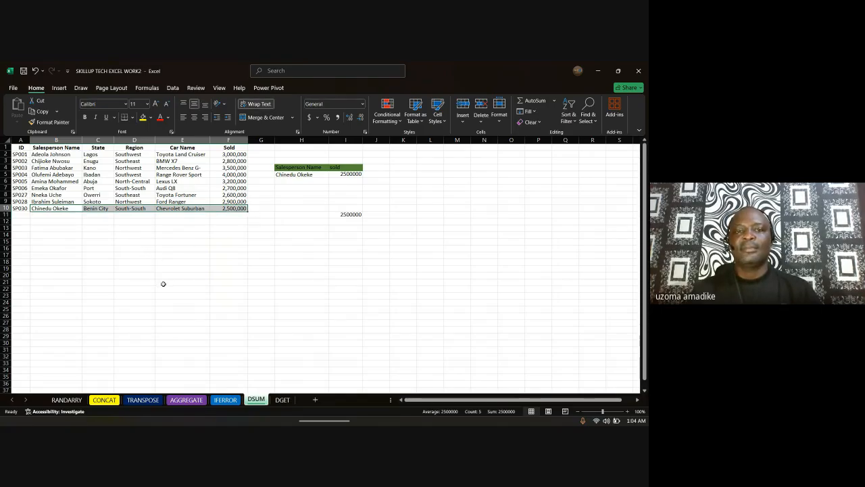
Step: Clear the row 10 selection, then switch from Excel to the Google Meet presenting window in Chrome
{"action": "left_click", "coordinate": [165, 229]}
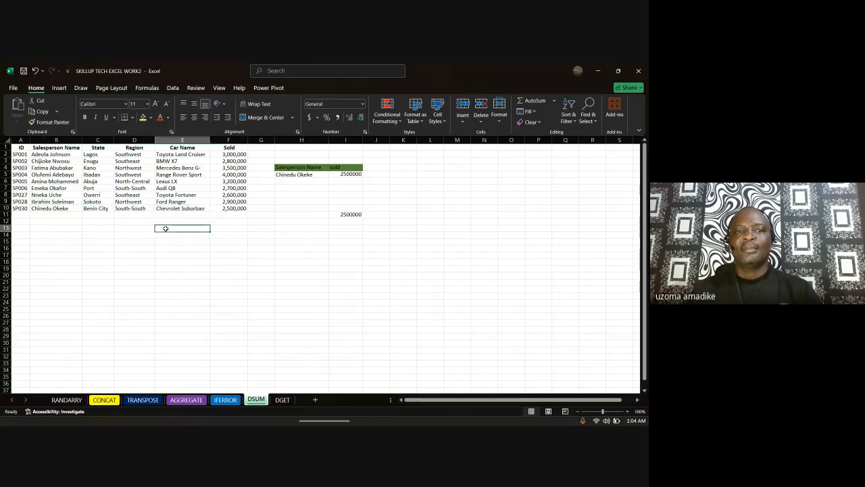
{"action": "left_click", "coordinate": [134, 221]}
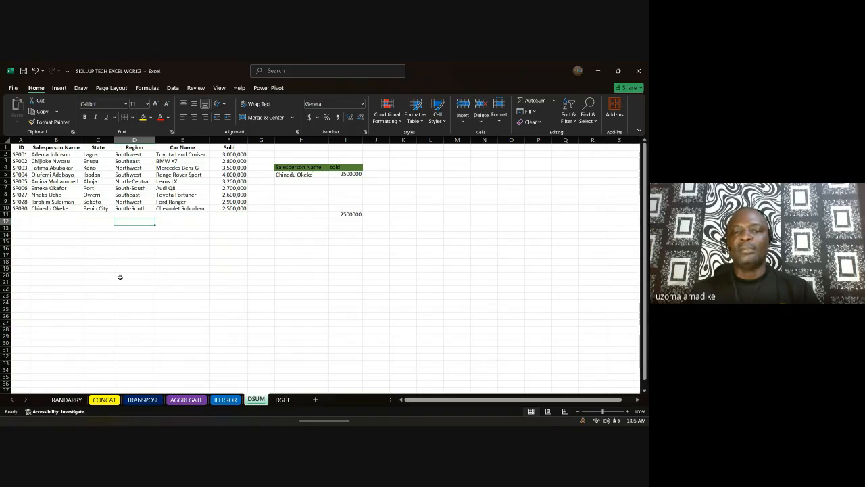
{"action": "mouse_move", "coordinate": [398, 410]}
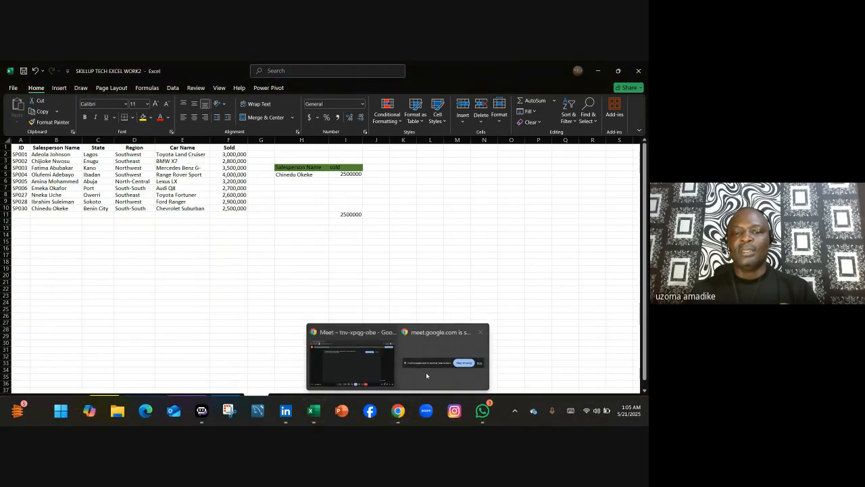
{"action": "left_click", "coordinate": [386, 366]}
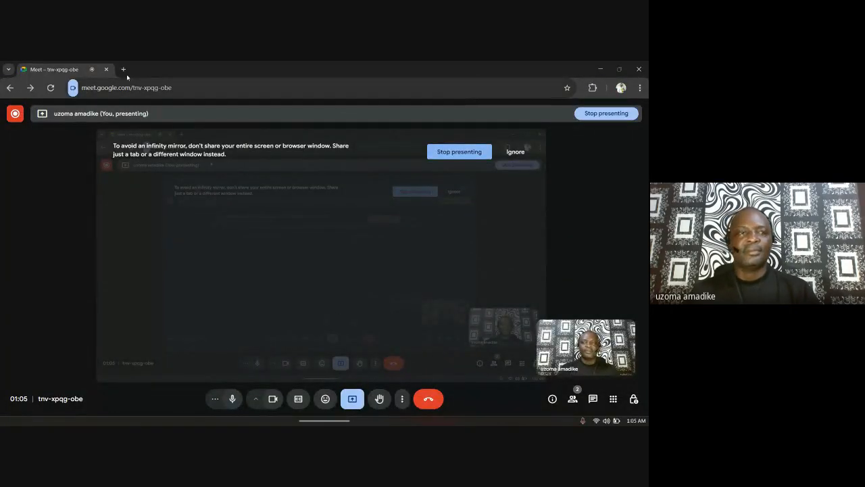
{"action": "mouse_move", "coordinate": [16, 121]}
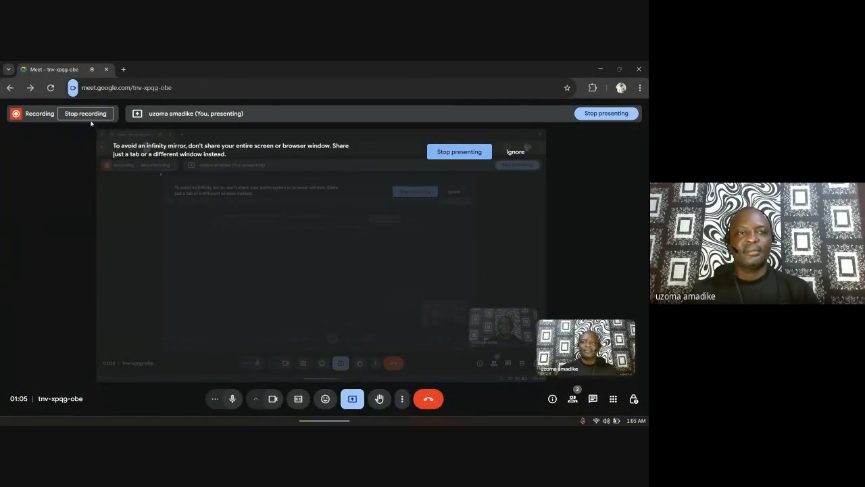